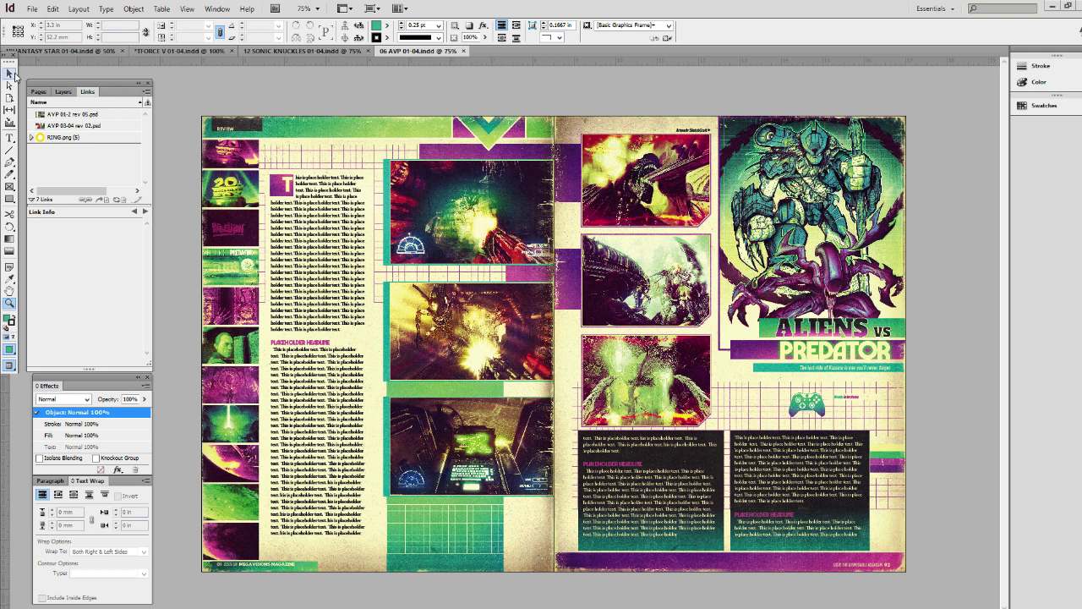
Step: Select the main body text frame on the left page of the Aliens vs Predator spread
{"action": "left_click", "coordinate": [14, 74]}
{"action": "left_click", "coordinate": [320, 253]}
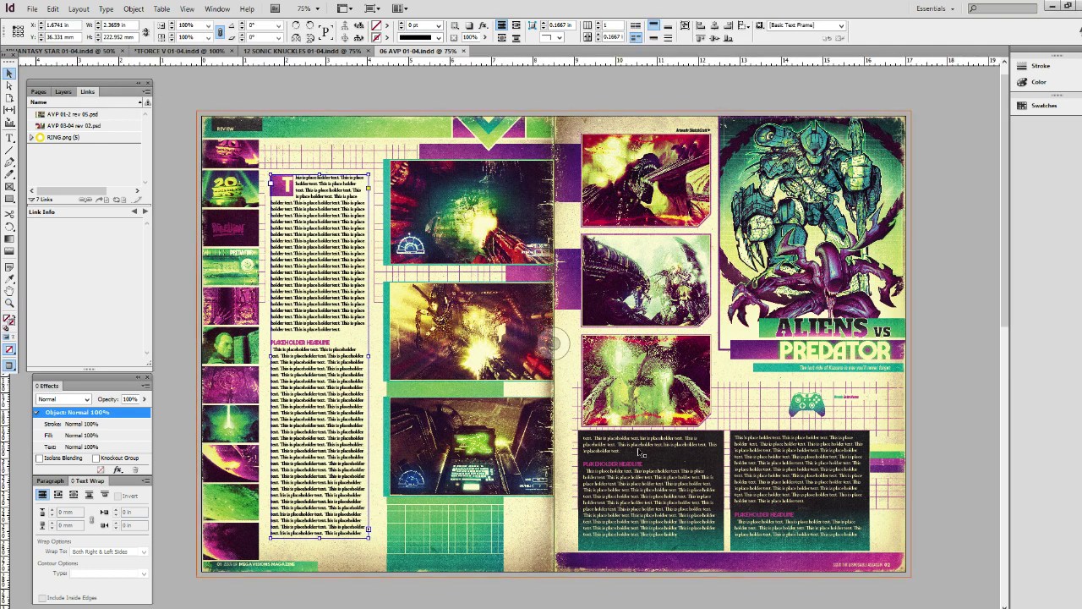
{"action": "scroll", "coordinate": [641, 453], "scroll_direction": "down", "scroll_amount": 1}
{"action": "scroll", "coordinate": [640, 453], "scroll_direction": "up", "scroll_amount": 2}
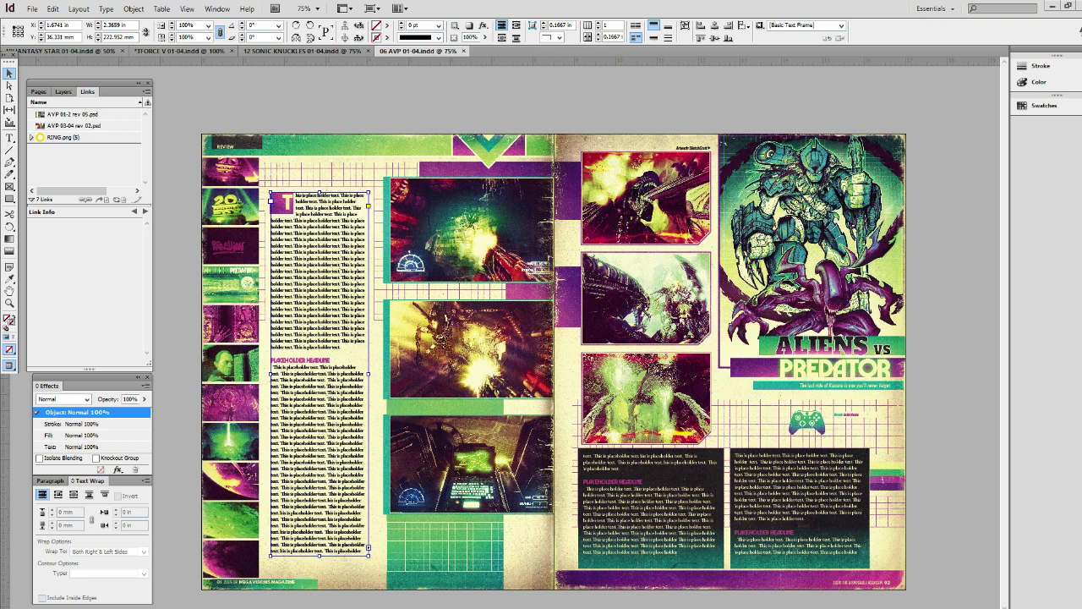
{"action": "key", "text": "alt+Tab"}
{"action": "left_click", "coordinate": [152, 443]}
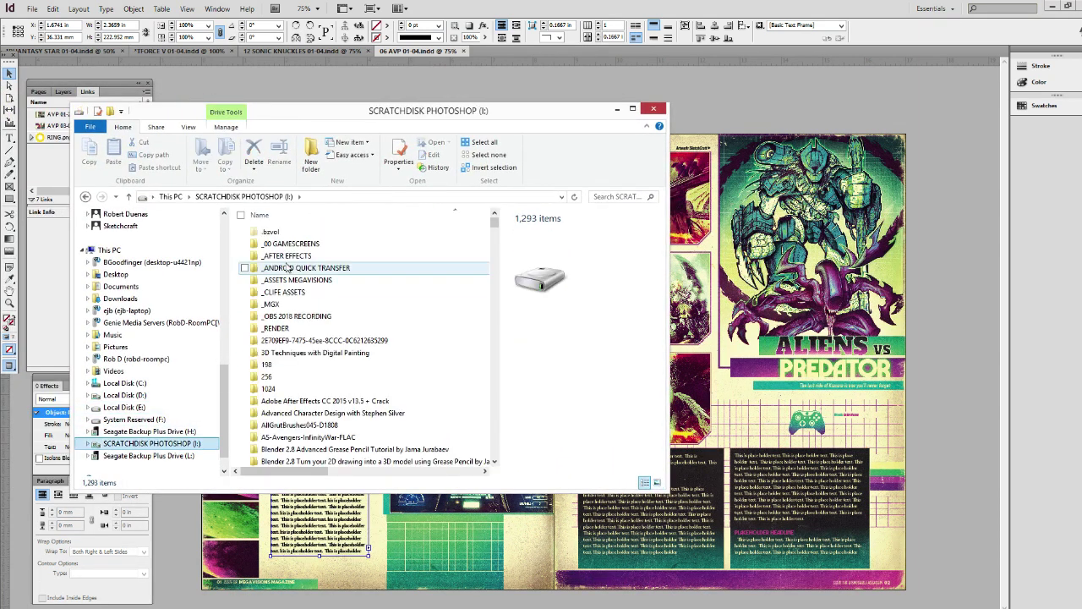
{"action": "double_click", "coordinate": [290, 244]}
{"action": "double_click", "coordinate": [399, 245]}
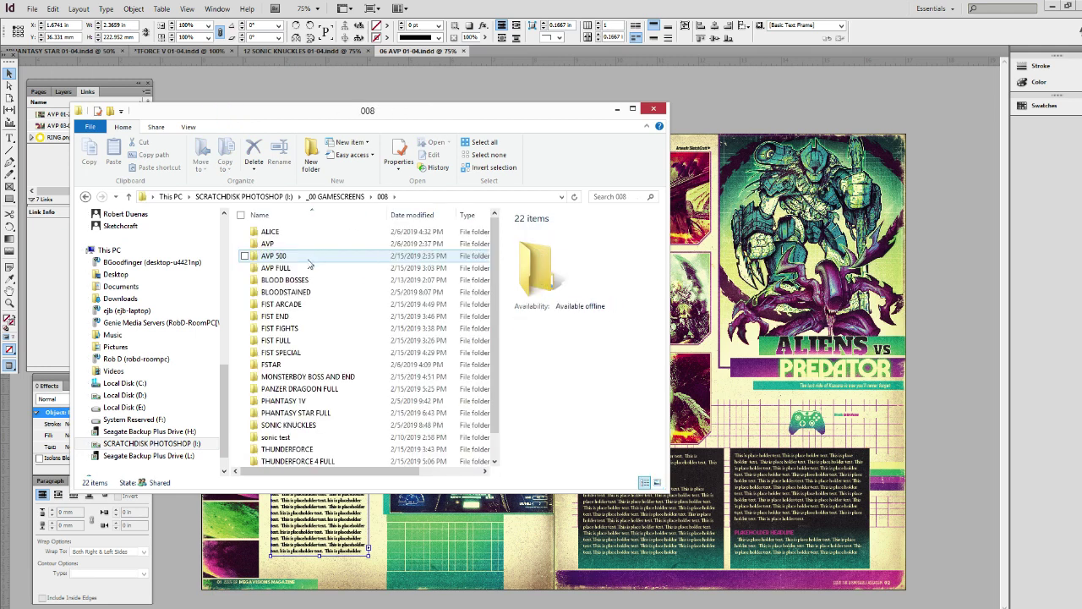
{"action": "double_click", "coordinate": [288, 256]}
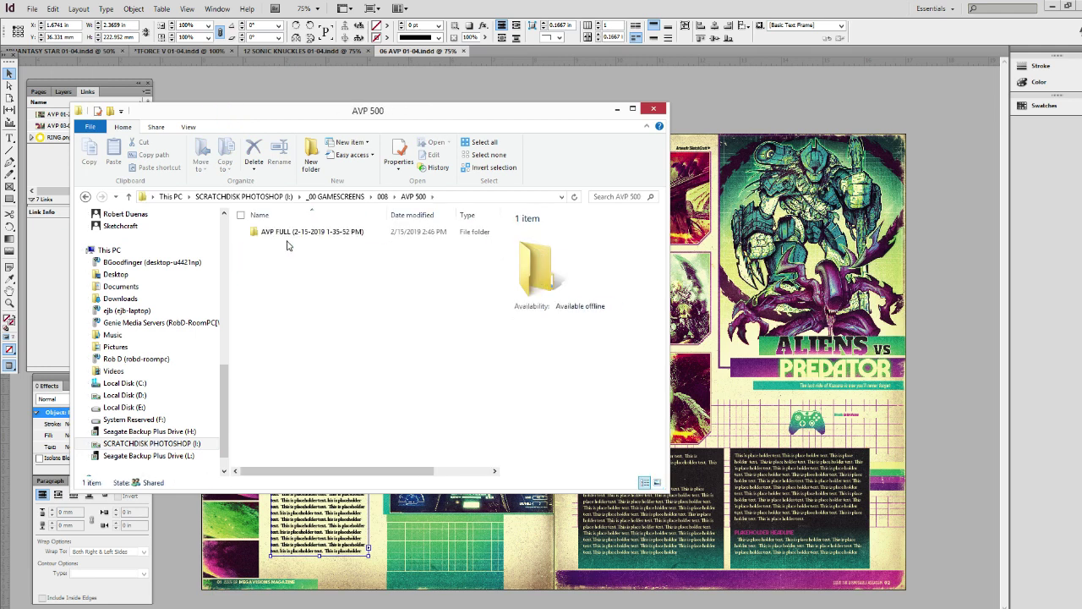
{"action": "double_click", "coordinate": [295, 233]}
Step: Browse through the AVP FULL game screenshot thumbnails, then minimize the folder window
{"action": "scroll", "coordinate": [362, 293], "scroll_direction": "down", "scroll_amount": 5}
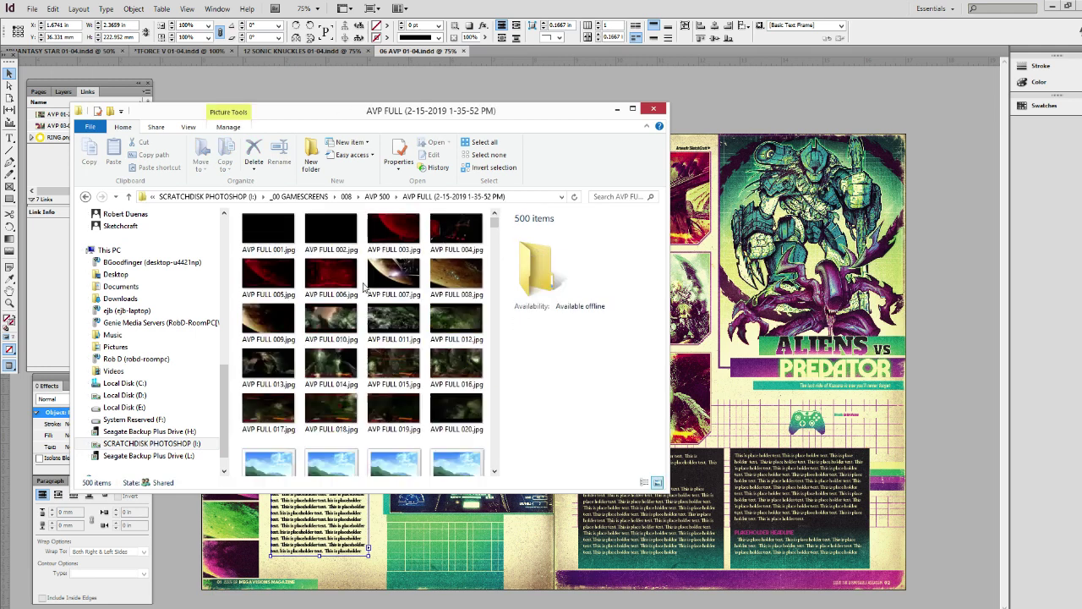
{"action": "scroll", "coordinate": [361, 293], "scroll_direction": "down", "scroll_amount": 15}
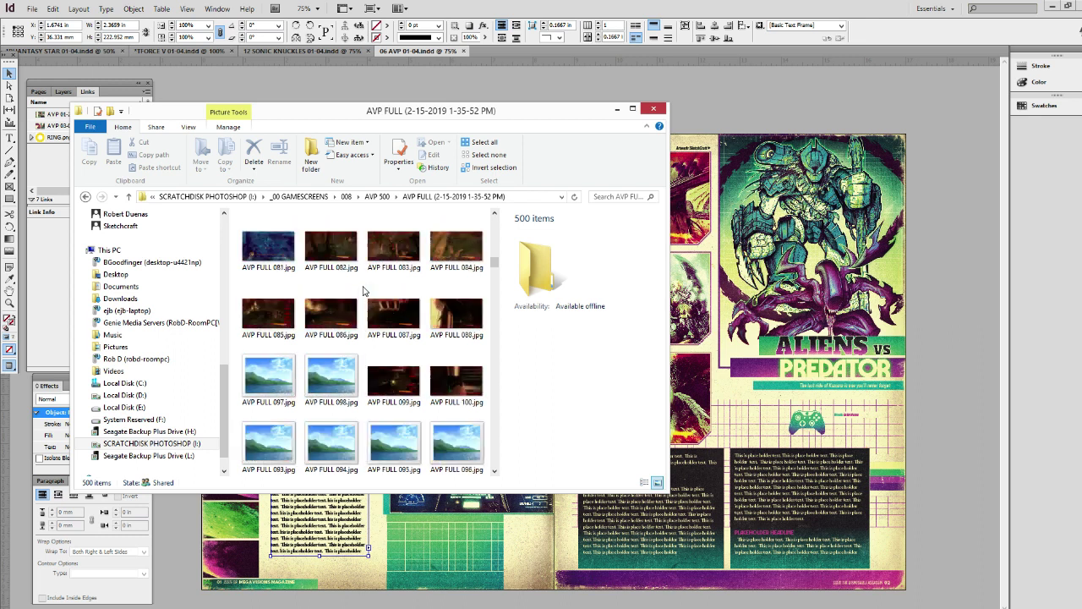
{"action": "scroll", "coordinate": [362, 292], "scroll_direction": "down", "scroll_amount": 11}
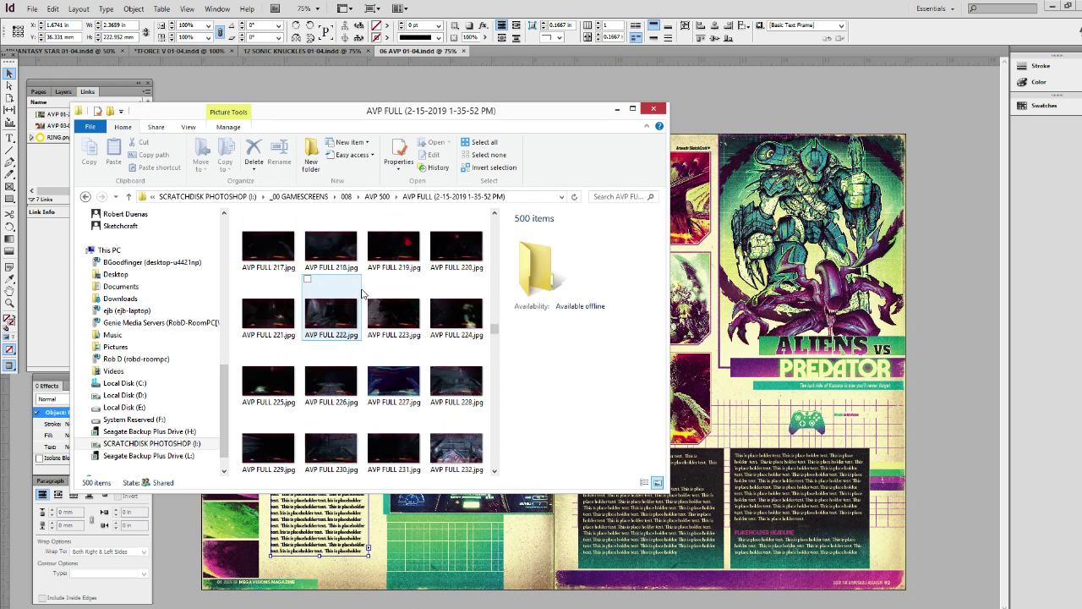
{"action": "scroll", "coordinate": [362, 292], "scroll_direction": "down", "scroll_amount": 12}
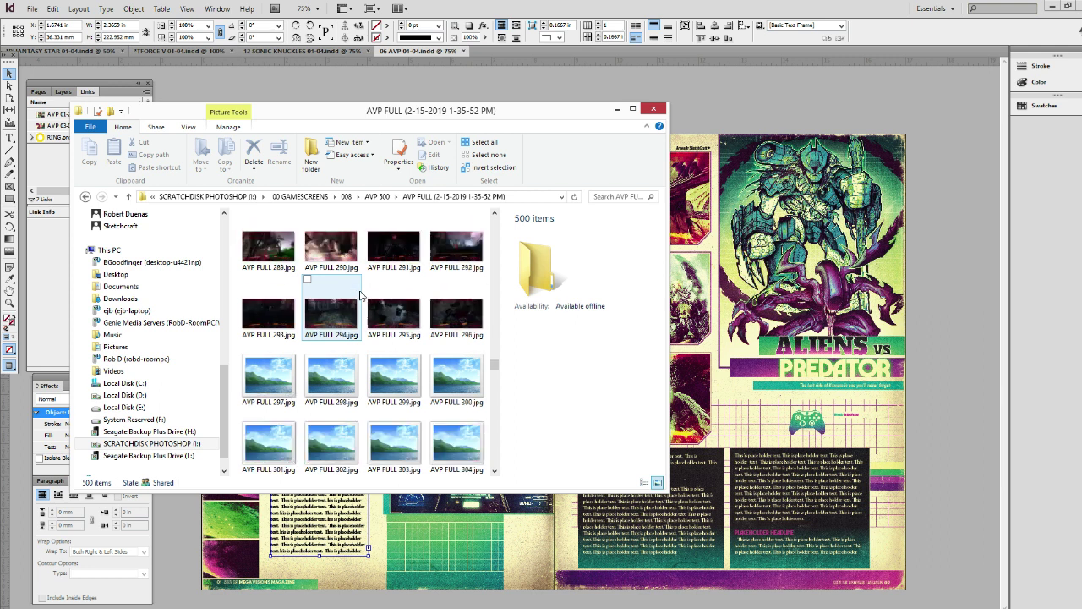
{"action": "scroll", "coordinate": [449, 403], "scroll_direction": "down", "scroll_amount": 18}
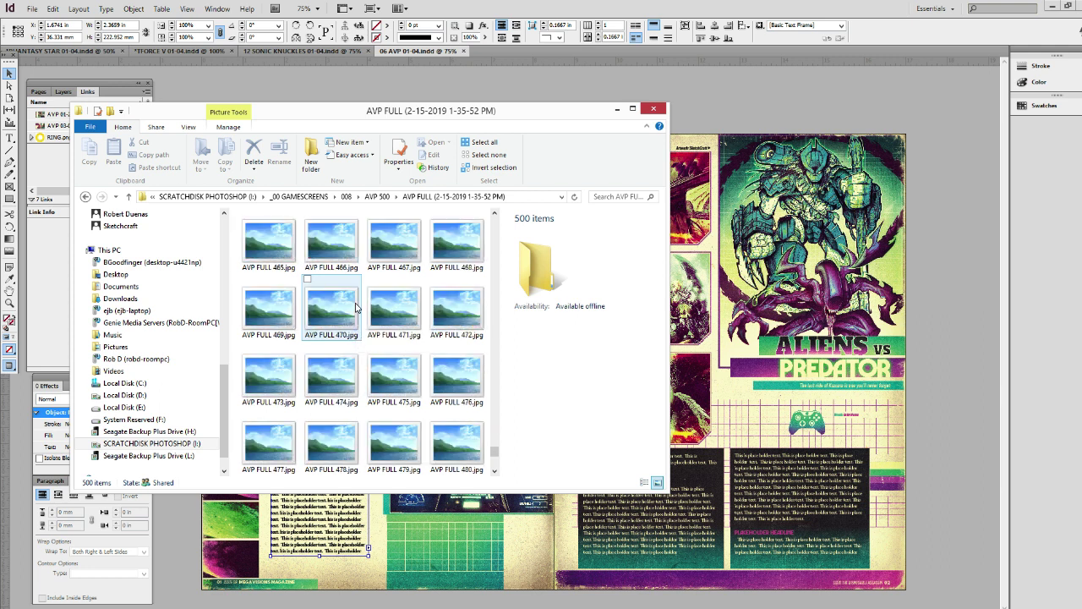
{"action": "left_click", "coordinate": [617, 108]}
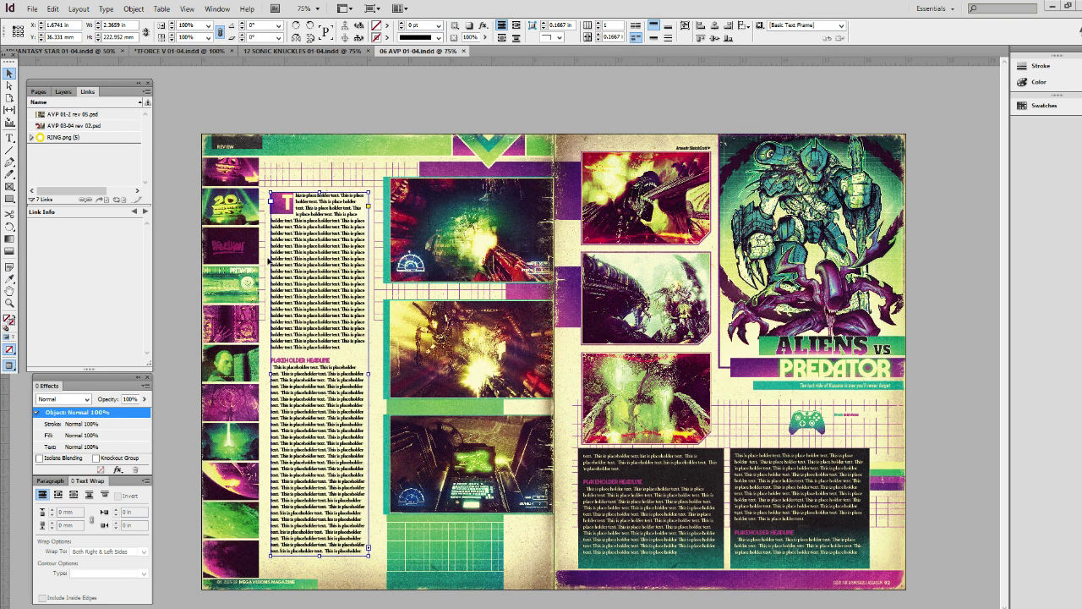
Step: Deselect the text frame and open the original of the linked AVP 01-2 rev 05.psd for editing in Photoshop
{"action": "left_click", "coordinate": [390, 123]}
{"action": "key", "text": "ctrl+r"}
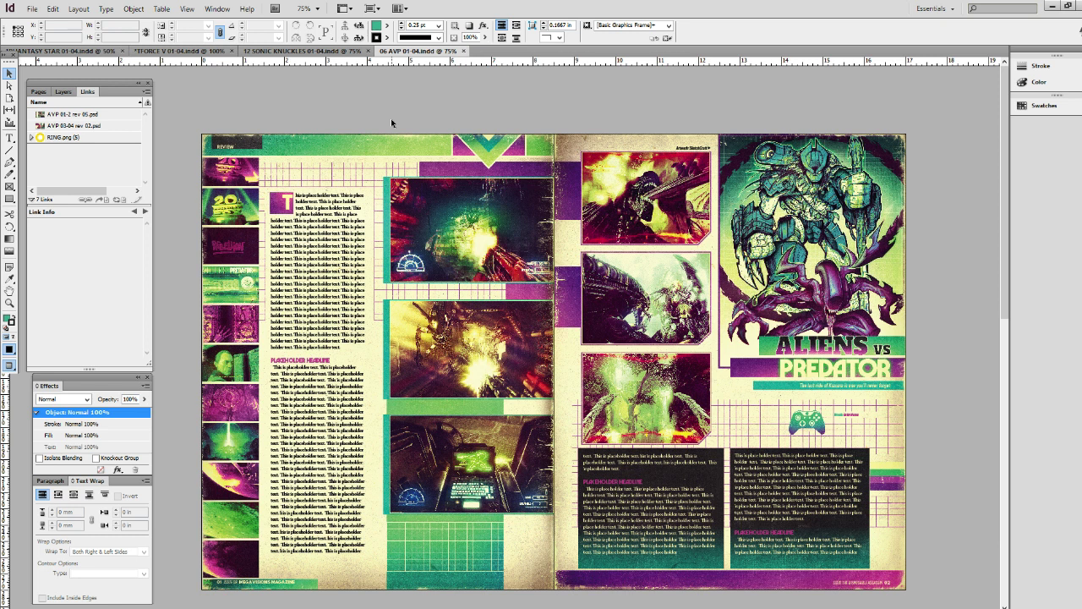
{"action": "left_click", "coordinate": [396, 279]}
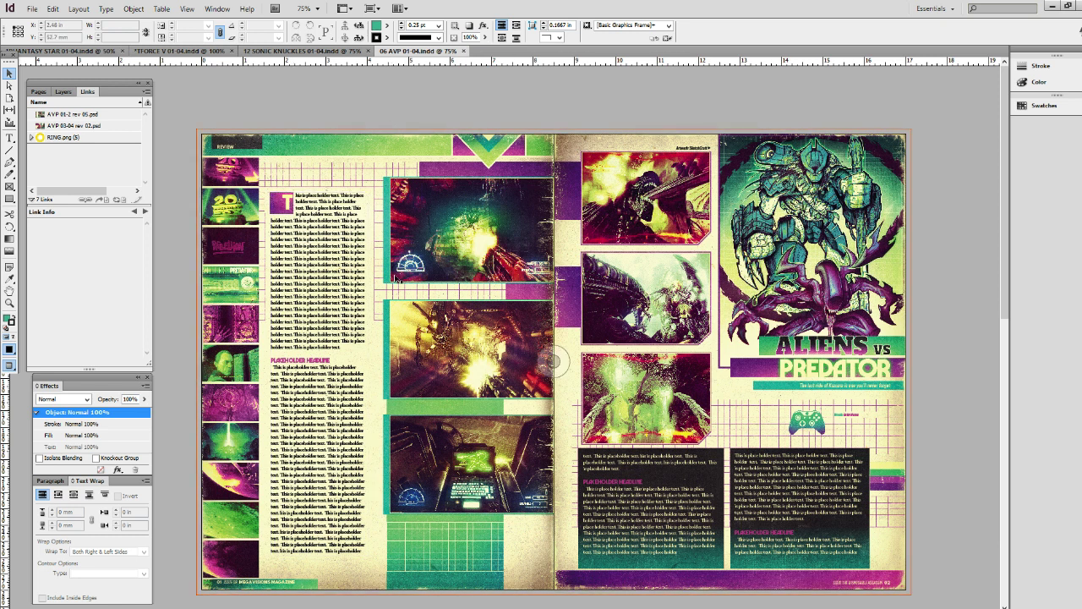
{"action": "scroll", "coordinate": [396, 279], "scroll_direction": "down", "scroll_amount": 10}
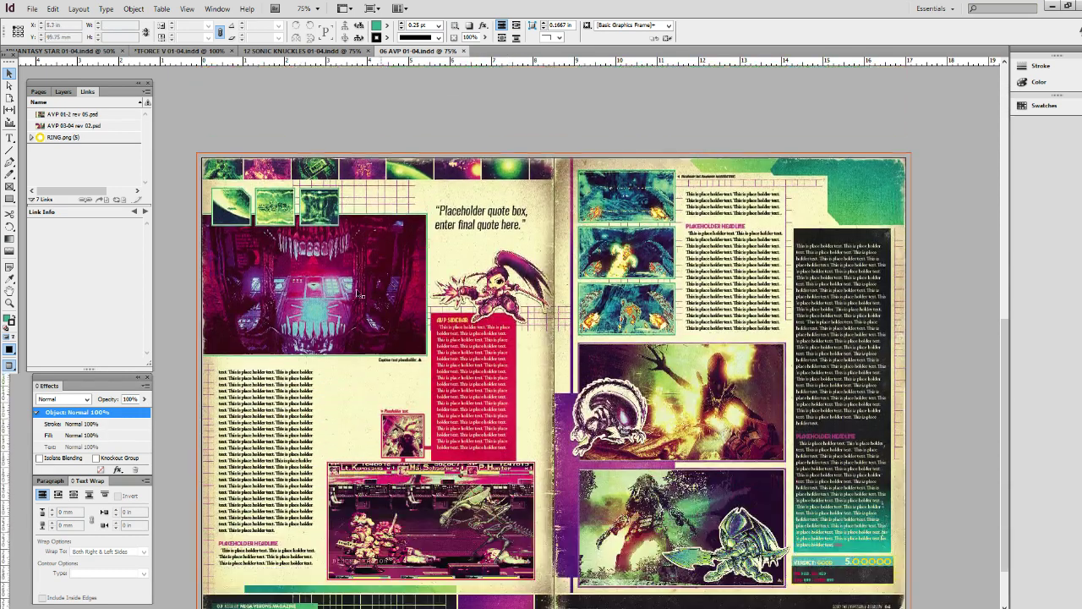
{"action": "right_click", "coordinate": [90, 114]}
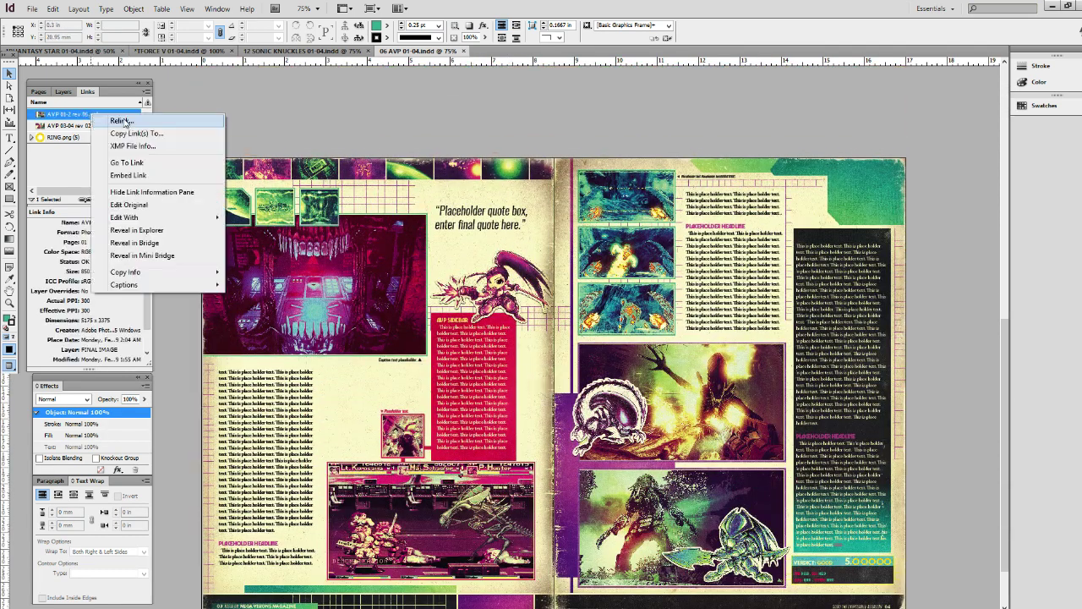
{"action": "left_click", "coordinate": [139, 204]}
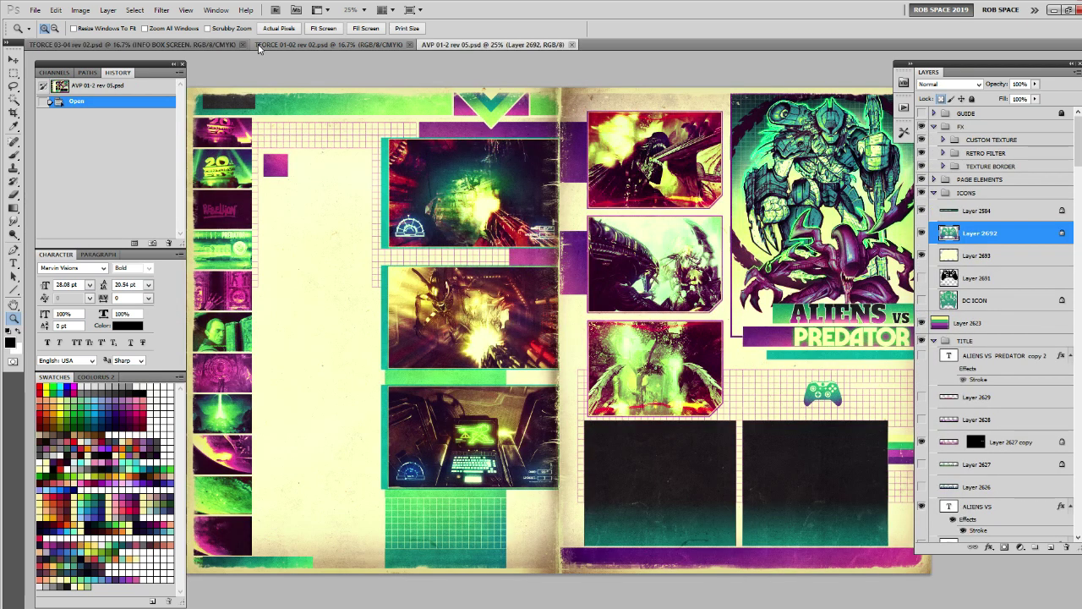
Step: Examine the Thunder Force layouts in TFORCE 01-02 rev 02.psd and TFORCE 03-04 rev 02.psd at 25% zoom
{"action": "left_click", "coordinate": [330, 44]}
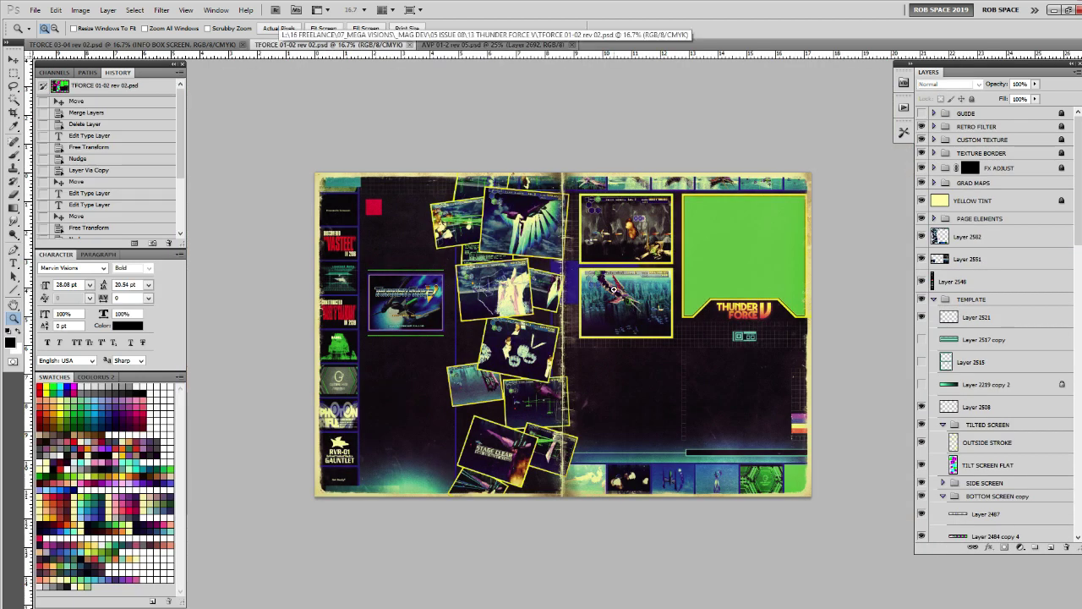
{"action": "left_click", "coordinate": [614, 290]}
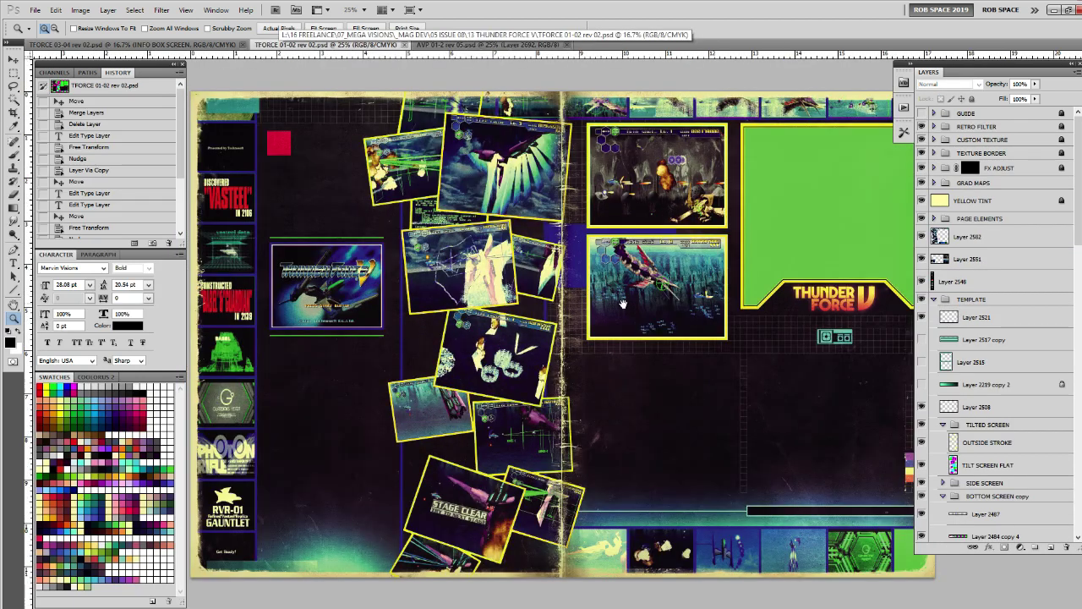
{"action": "left_click", "coordinate": [622, 302], "text": "alt"}
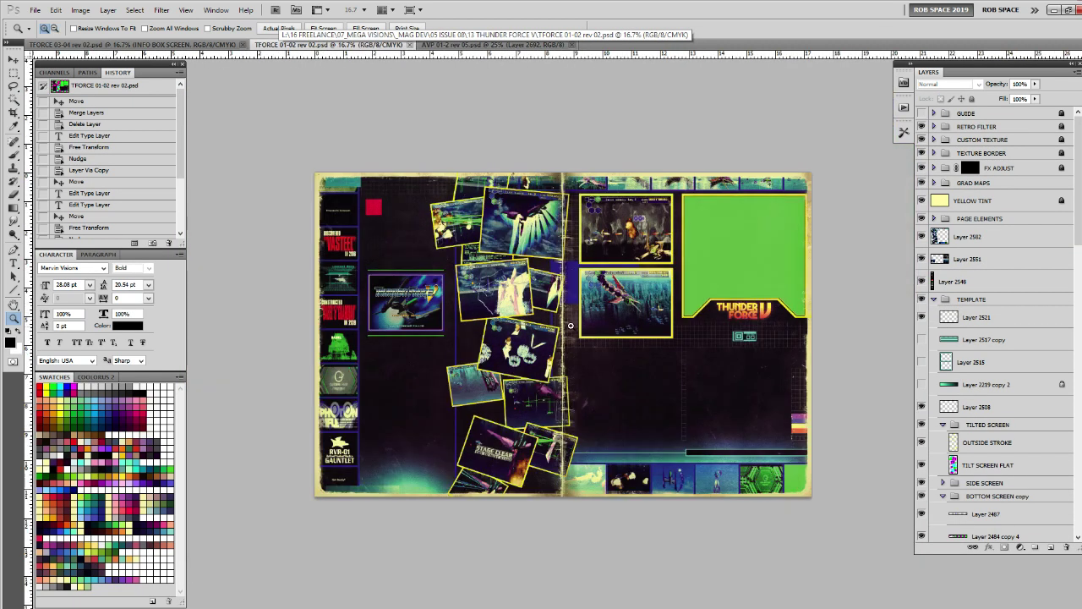
{"action": "left_click", "coordinate": [489, 308]}
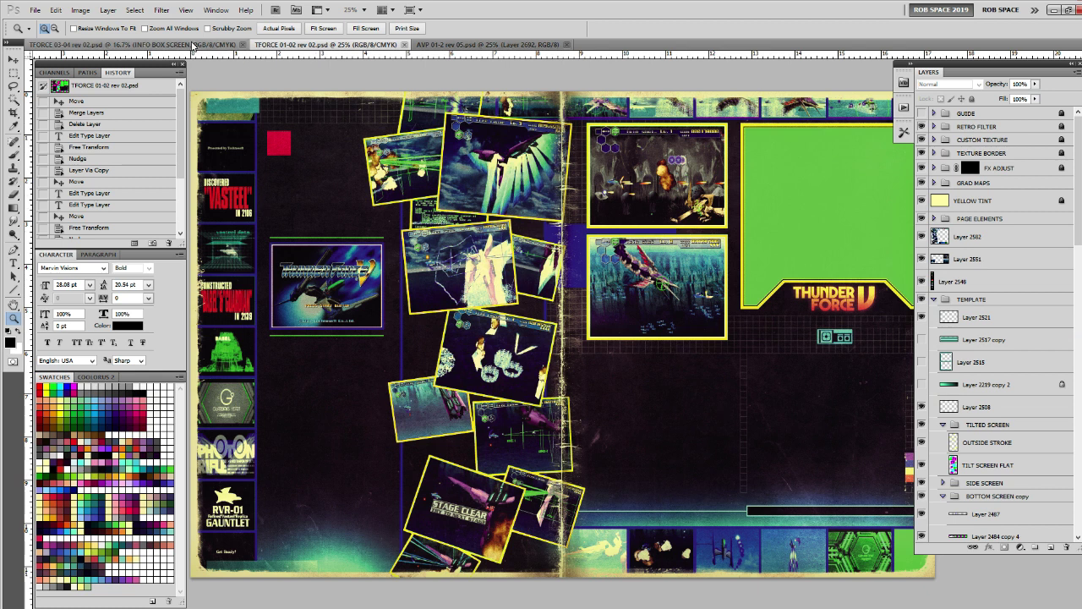
{"action": "left_click", "coordinate": [131, 44]}
{"action": "key", "text": "ctrl+plus"}
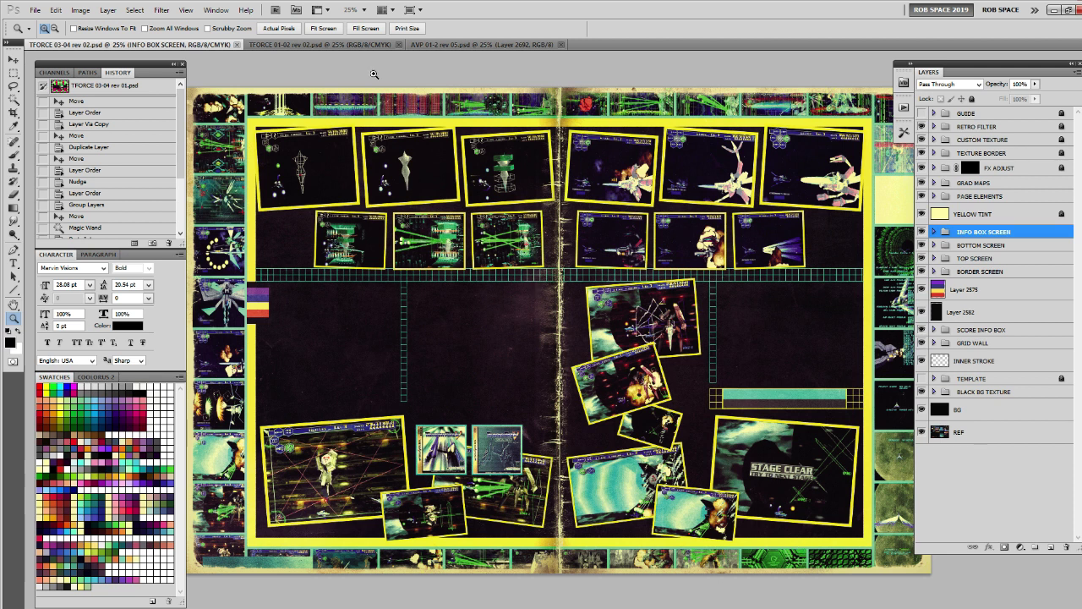
{"action": "left_click", "coordinate": [322, 44]}
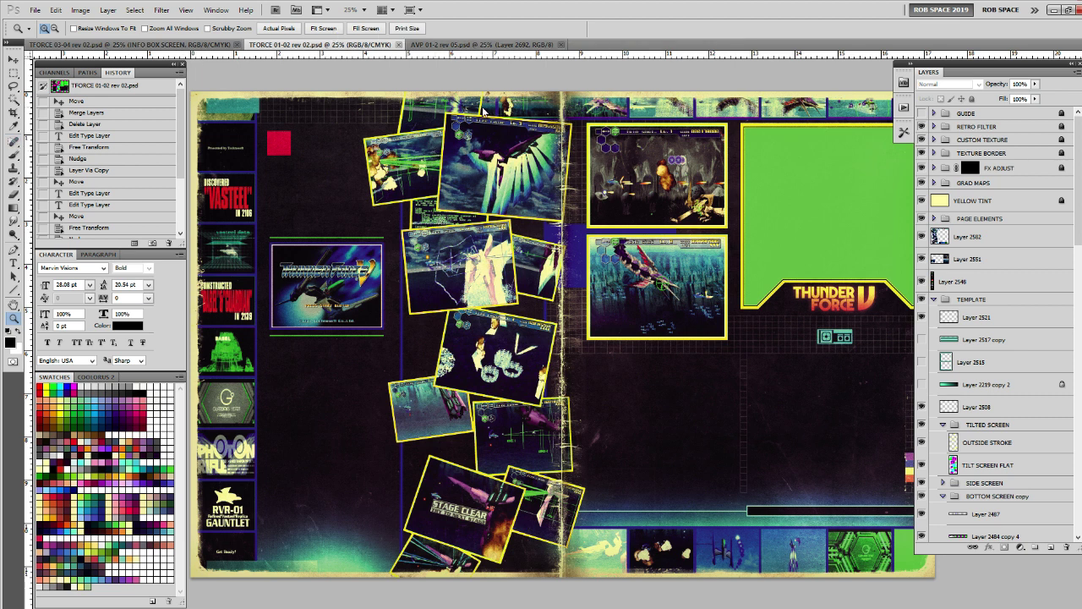
Step: Return to AVP 01-2 rev 05.psd and collapse the ICONS layer group
{"action": "left_click", "coordinate": [449, 46]}
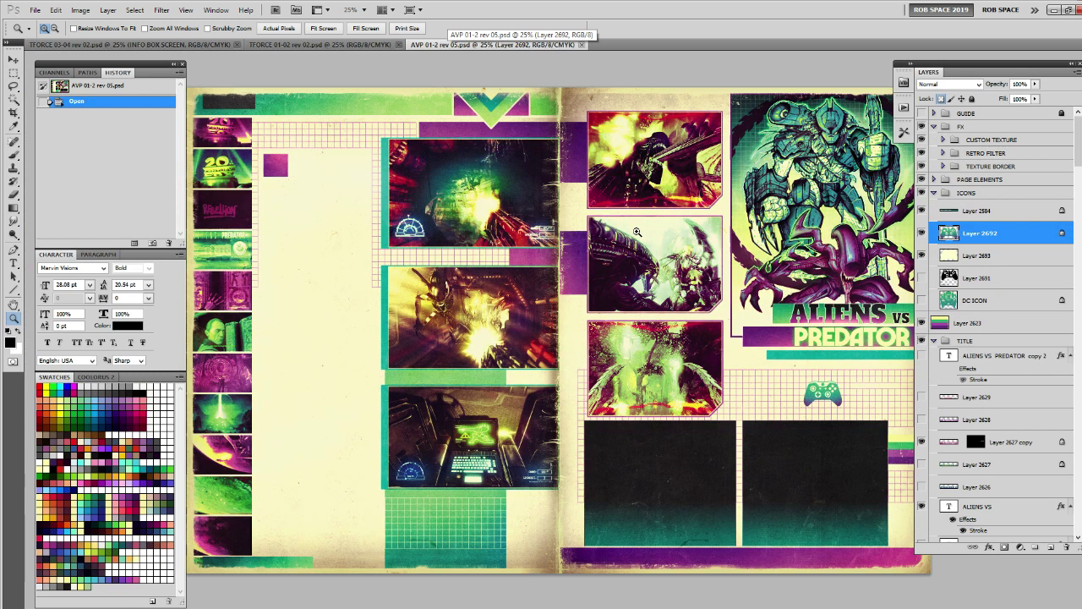
{"action": "left_click", "coordinate": [944, 194]}
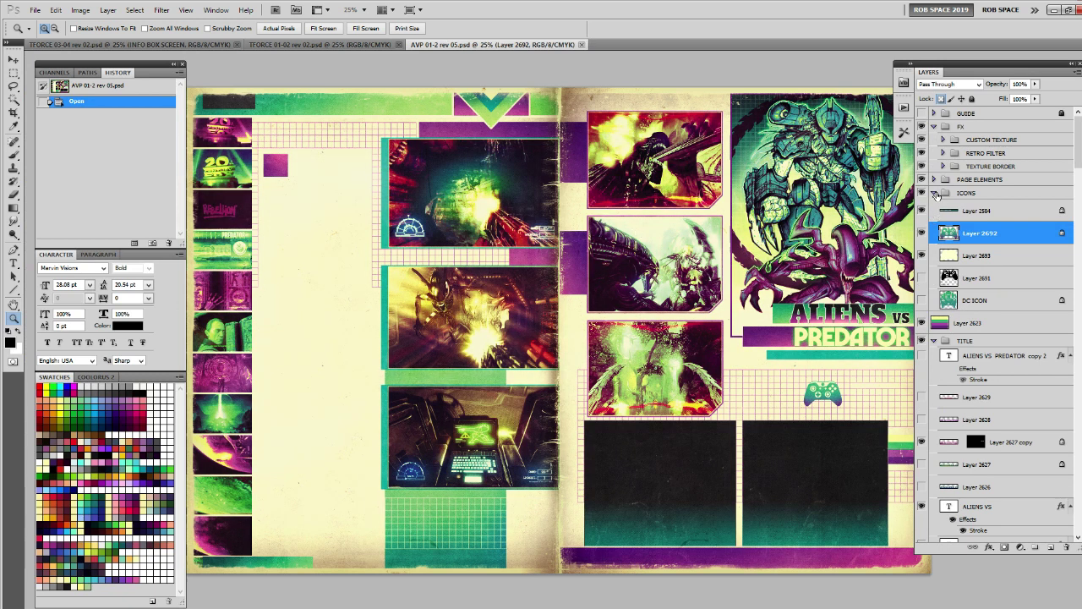
{"action": "left_click", "coordinate": [934, 193]}
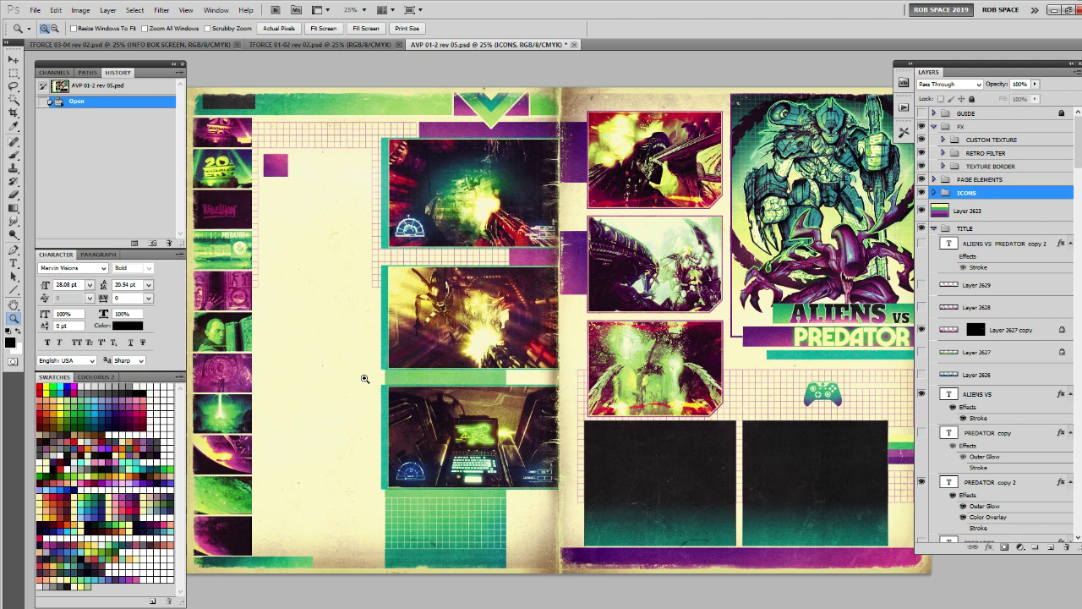
Step: Examine the column of small tinted screenshots along the outer edge of the left page up close
{"action": "left_click", "coordinate": [307, 372]}
{"action": "left_click", "coordinate": [304, 314]}
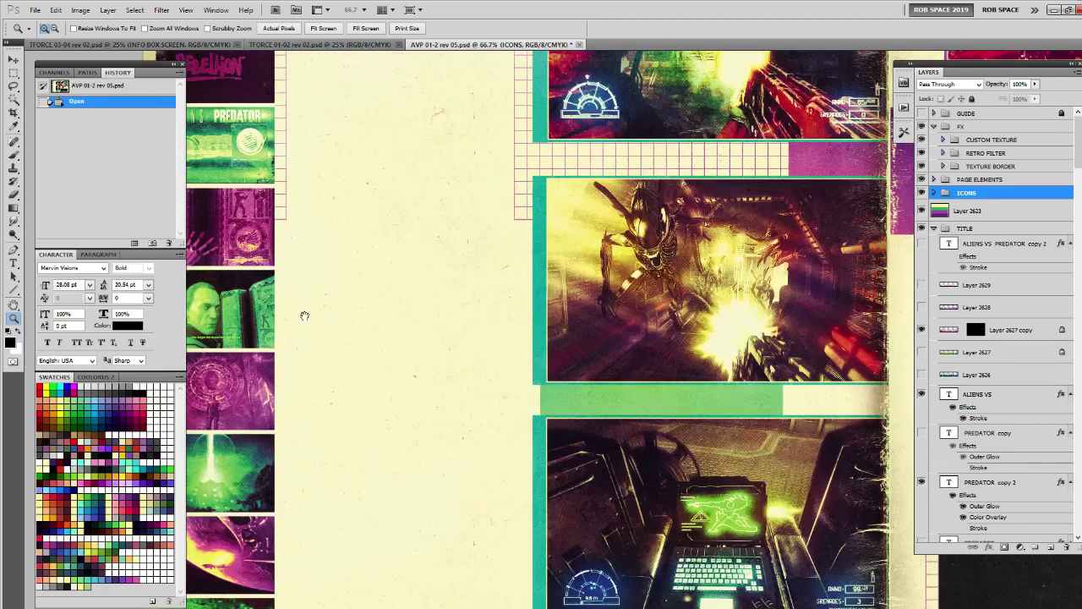
{"action": "left_click", "coordinate": [305, 313]}
{"action": "left_click", "coordinate": [266, 337]}
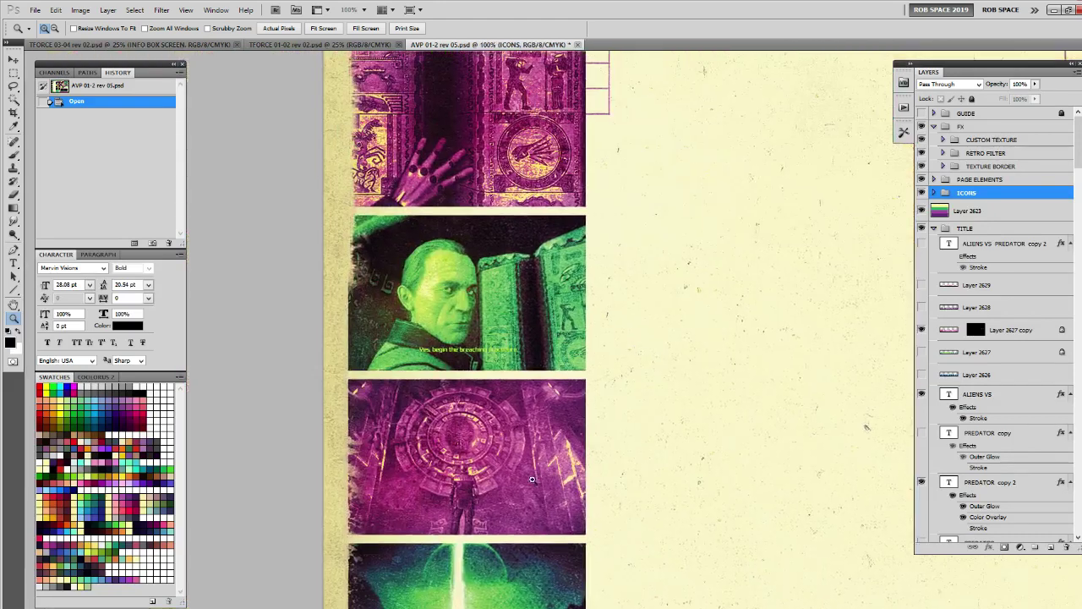
{"action": "key", "text": "ctrl+0"}
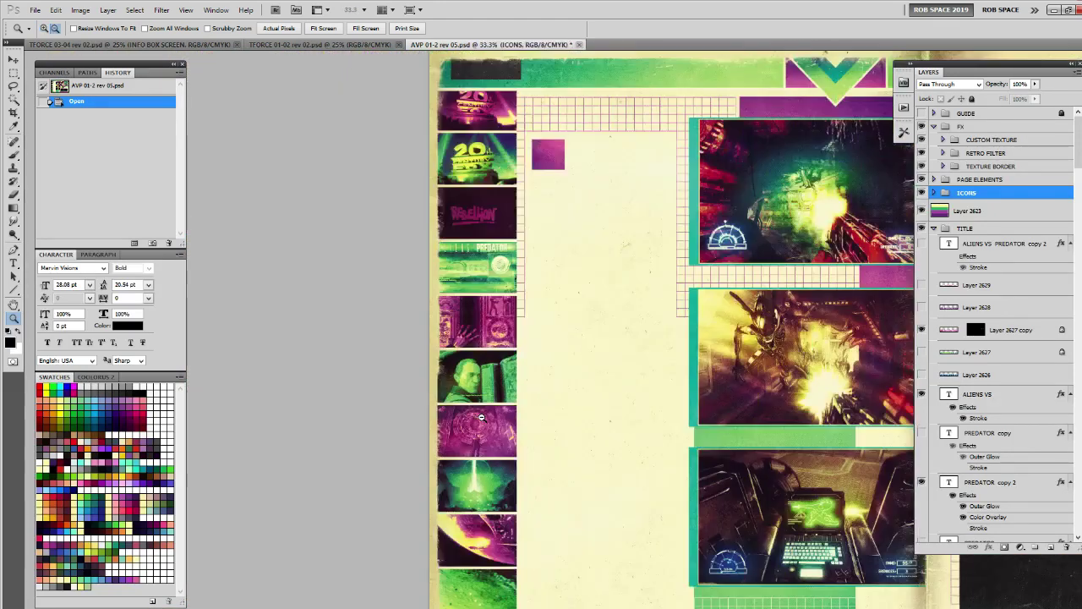
Step: Inspect the three large gameplay screenshots on the left page at 66.7% zoom
{"action": "left_click", "coordinate": [655, 378]}
{"action": "left_click", "coordinate": [517, 391]}
{"action": "left_click", "coordinate": [517, 390]}
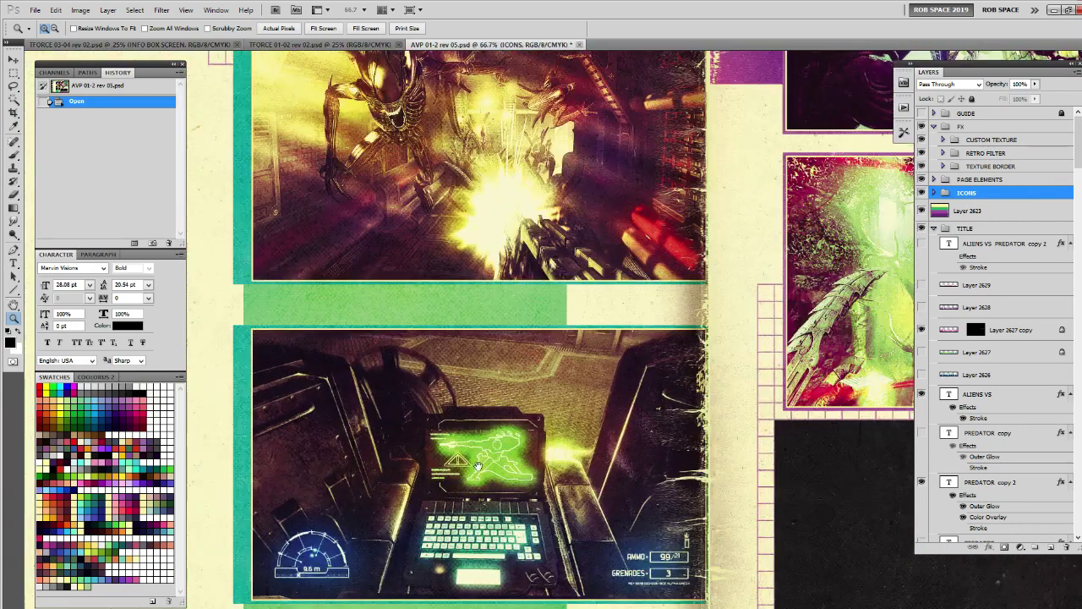
{"action": "left_click_drag", "start_coordinate": [539, 326], "coordinate": [490, 562]}
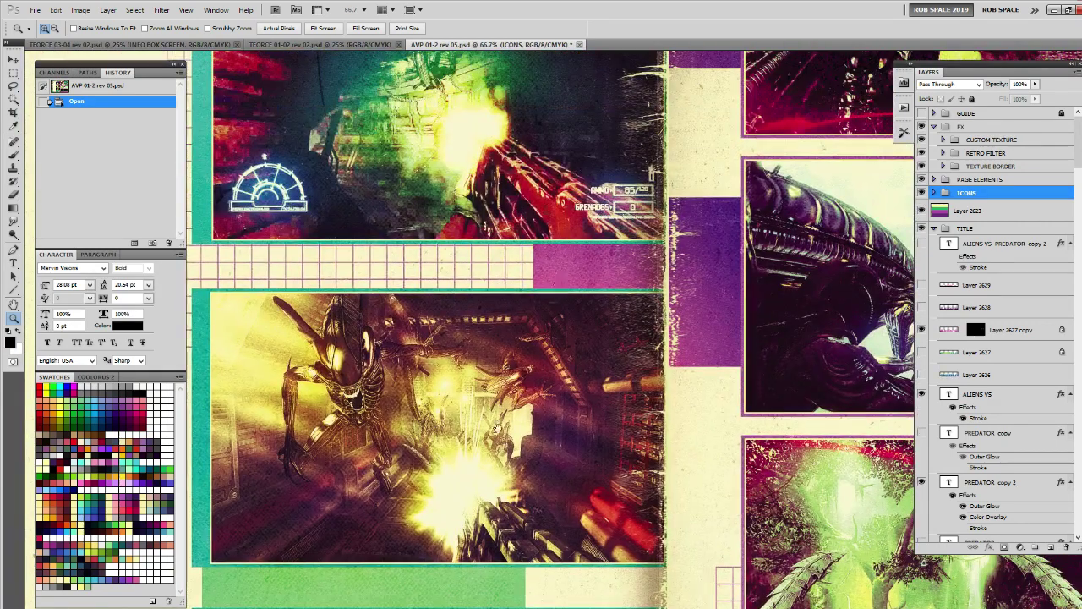
{"action": "left_click_drag", "start_coordinate": [597, 147], "coordinate": [529, 308]}
{"action": "left_click", "coordinate": [529, 308], "text": "alt"}
{"action": "left_click", "coordinate": [592, 321], "text": "alt"}
Step: Examine the right page's screenshots and the Aliens vs Predator key art, bringing the art to 50% zoom
{"action": "left_click", "coordinate": [653, 325]}
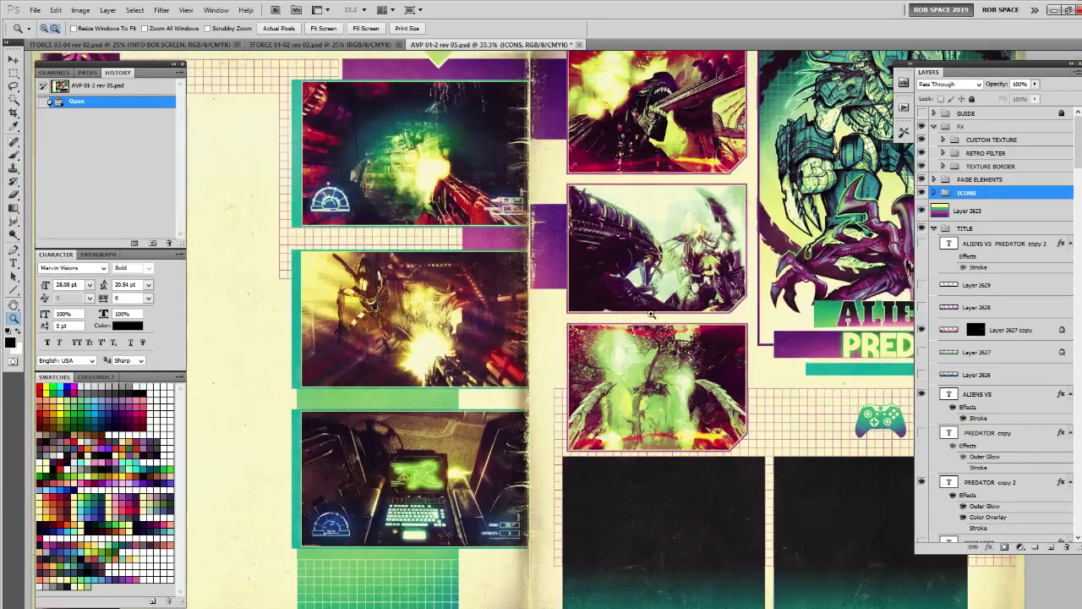
{"action": "left_click", "coordinate": [653, 326], "text": "alt"}
{"action": "left_click", "coordinate": [653, 325], "text": "alt"}
{"action": "left_click", "coordinate": [508, 328]}
{"action": "left_click", "coordinate": [490, 330]}
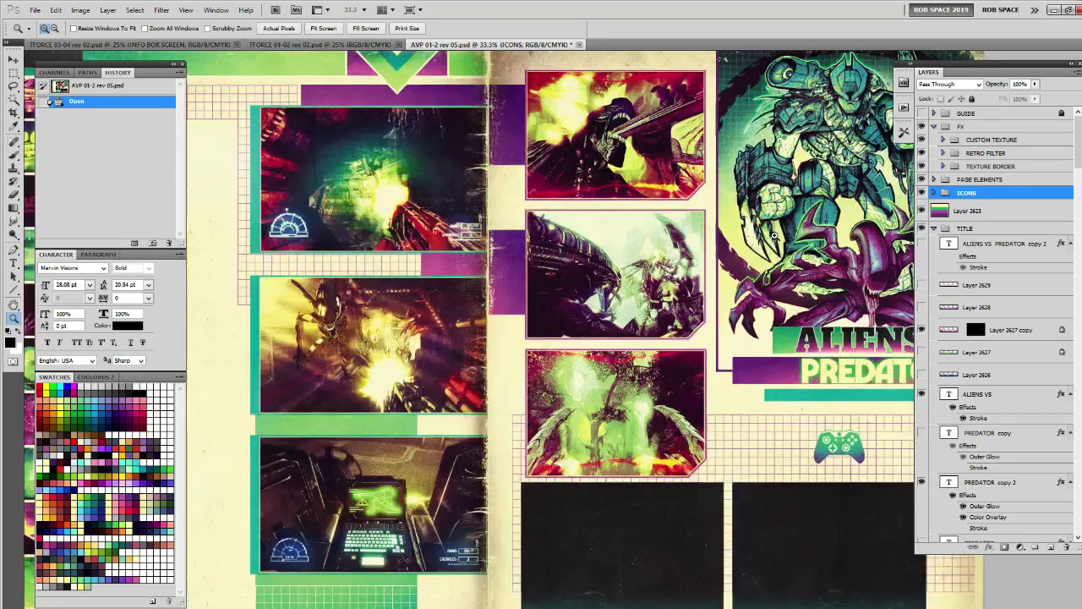
{"action": "left_click", "coordinate": [475, 329]}
{"action": "left_click_drag", "start_coordinate": [475, 330], "coordinate": [340, 389]}
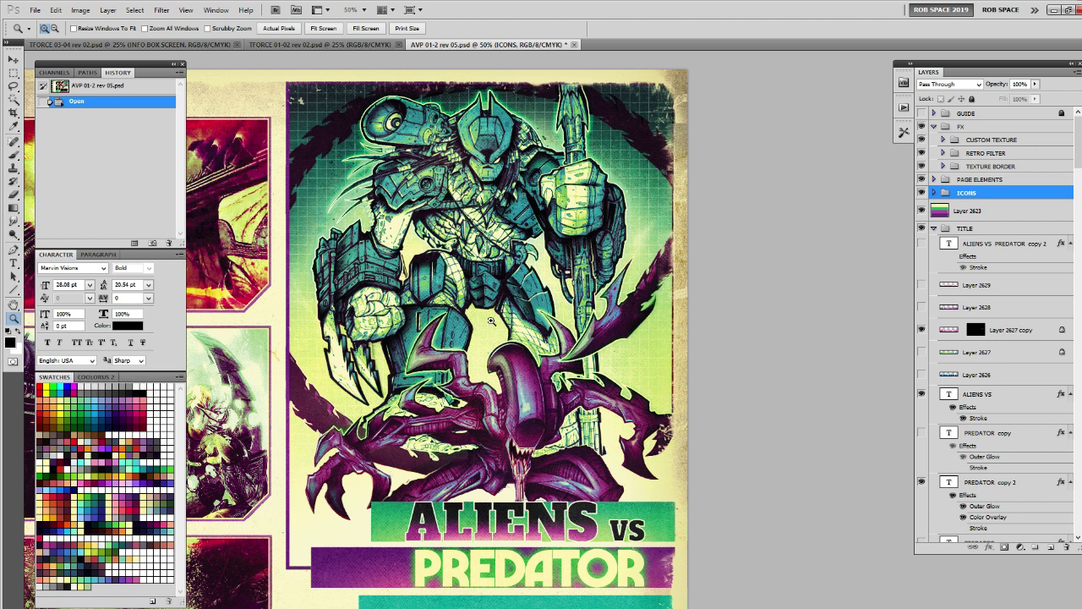
Step: Inspect the custom colour gradient of the Gradient Map 7 copy adjustment layer in the Gradient Editor without changing it
{"action": "scroll", "coordinate": [964, 338], "scroll_direction": "down", "scroll_amount": 15}
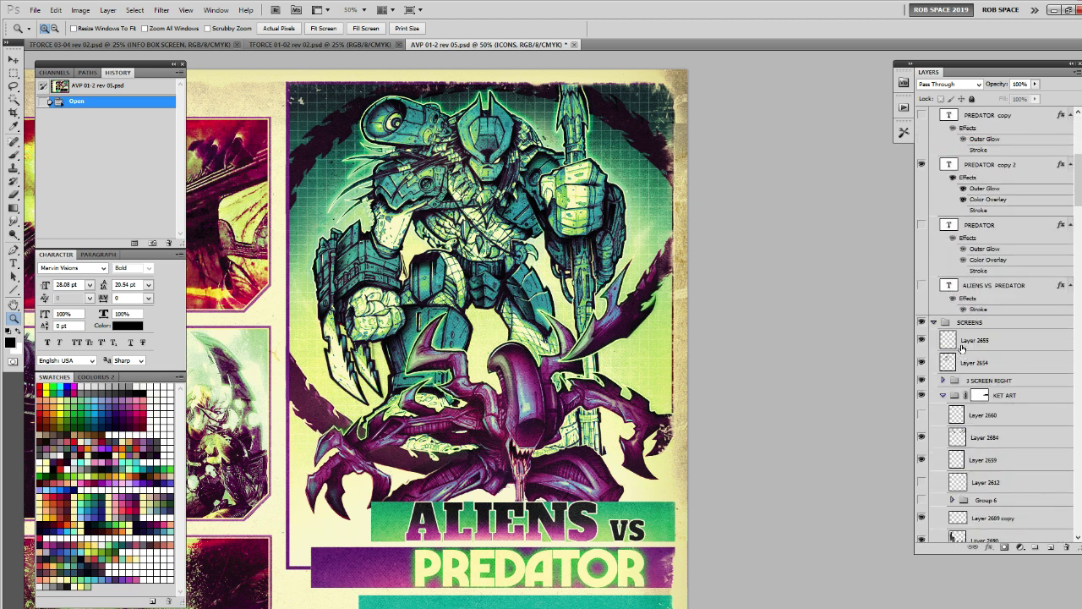
{"action": "scroll", "coordinate": [958, 354], "scroll_direction": "down", "scroll_amount": 18}
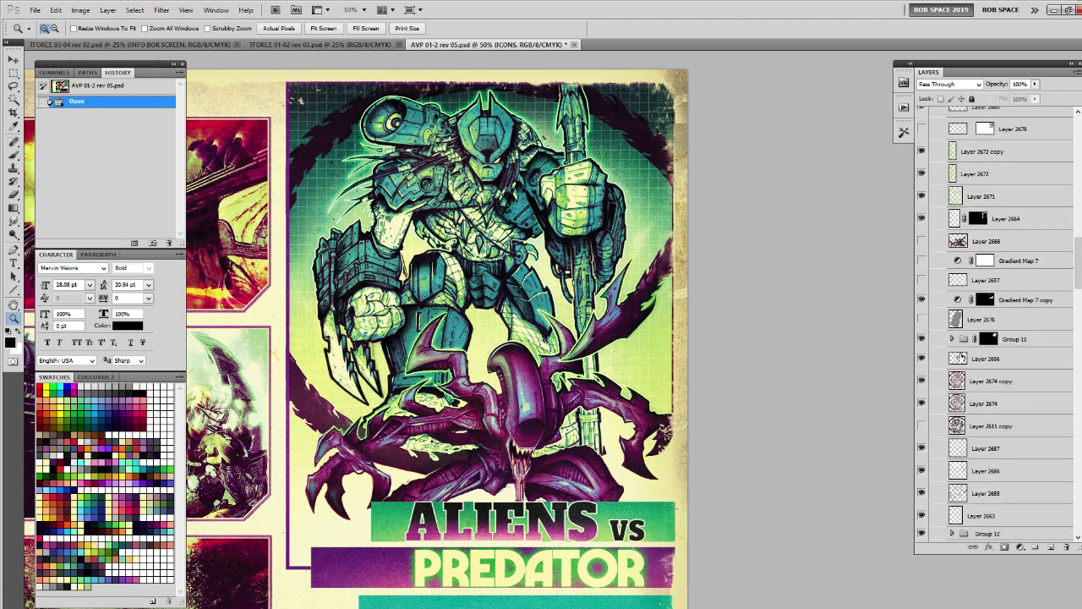
{"action": "double_click", "coordinate": [958, 300]}
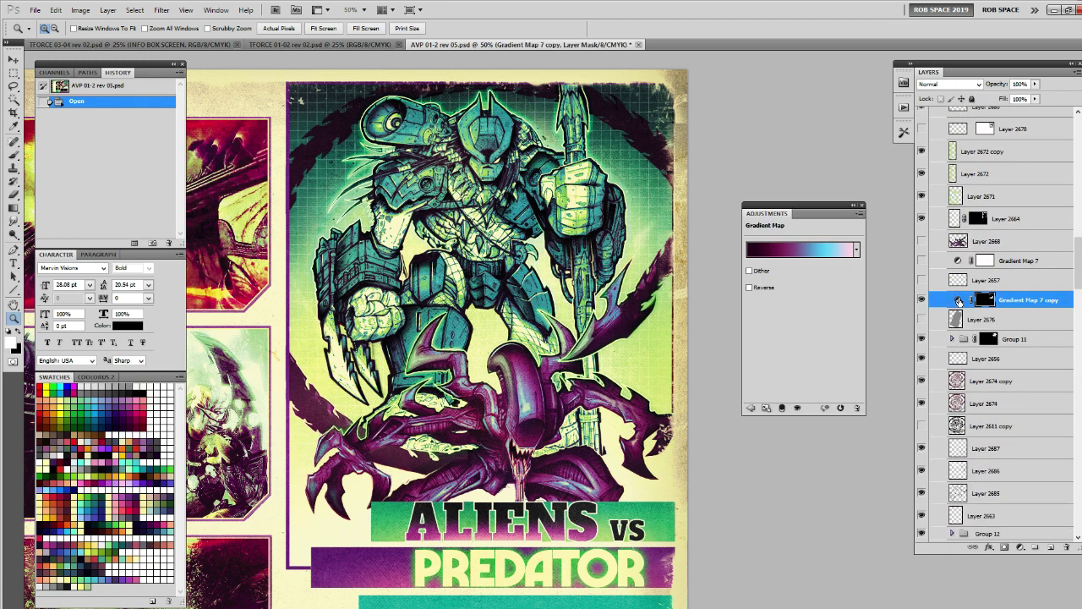
{"action": "left_click", "coordinate": [783, 252]}
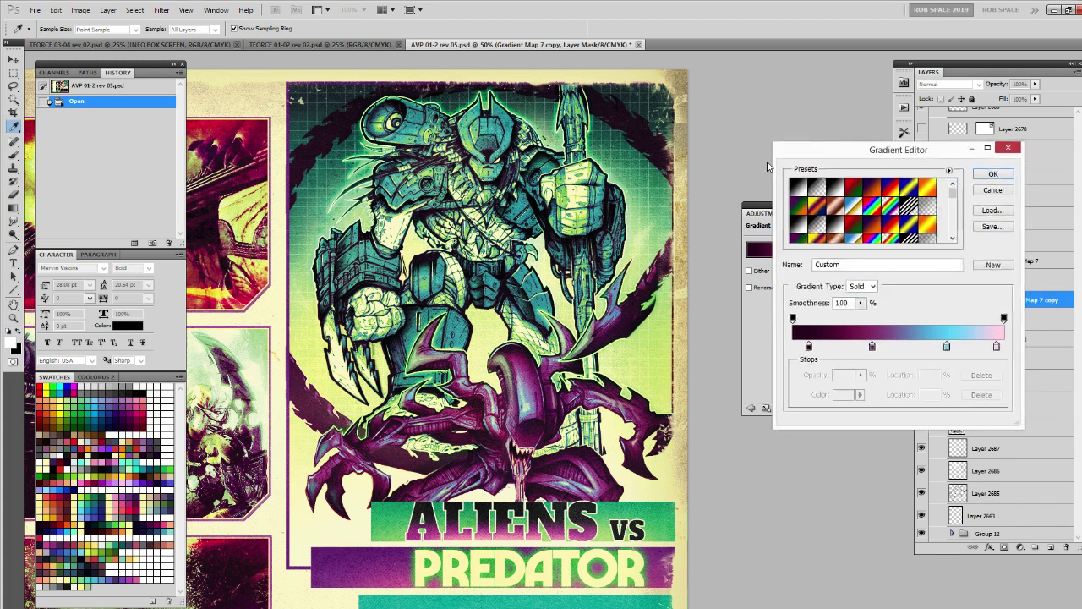
{"action": "left_click_drag", "start_coordinate": [845, 148], "coordinate": [502, 166]}
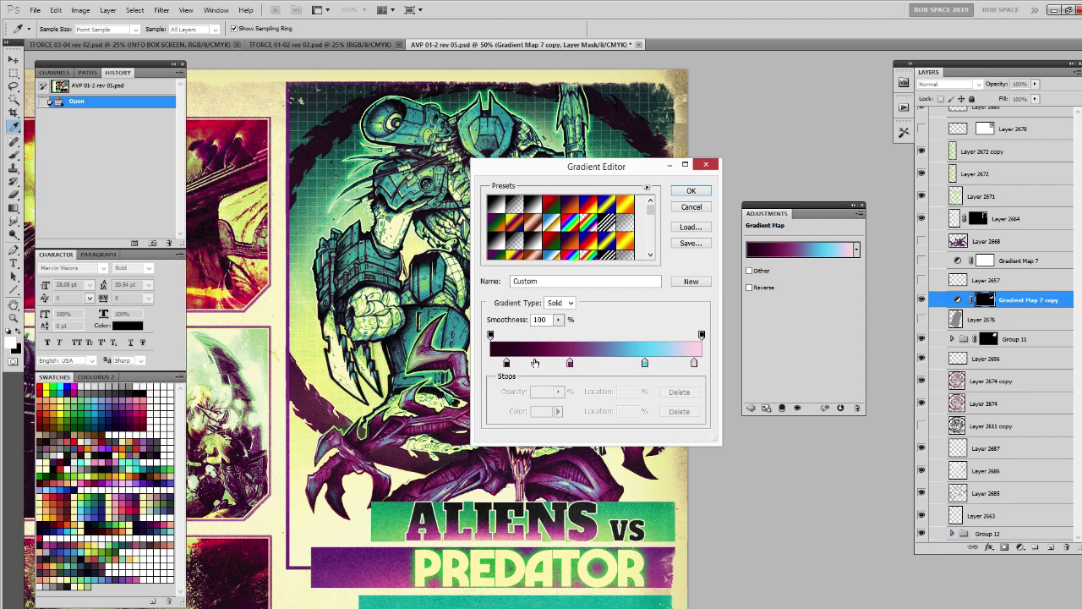
{"action": "left_click", "coordinate": [691, 190]}
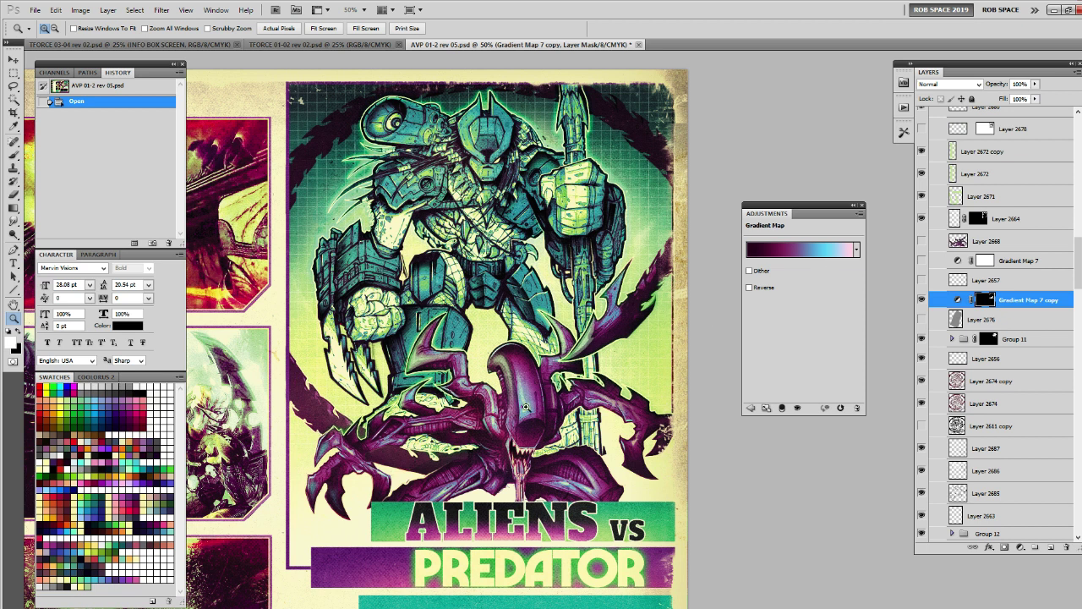
{"action": "left_click", "coordinate": [766, 251]}
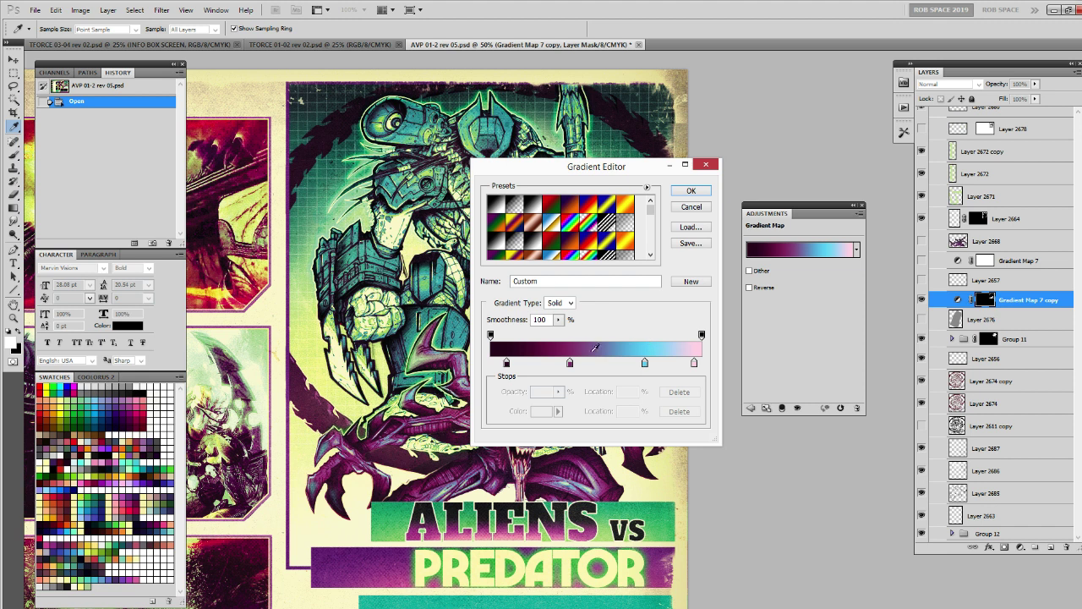
{"action": "left_click", "coordinate": [692, 206]}
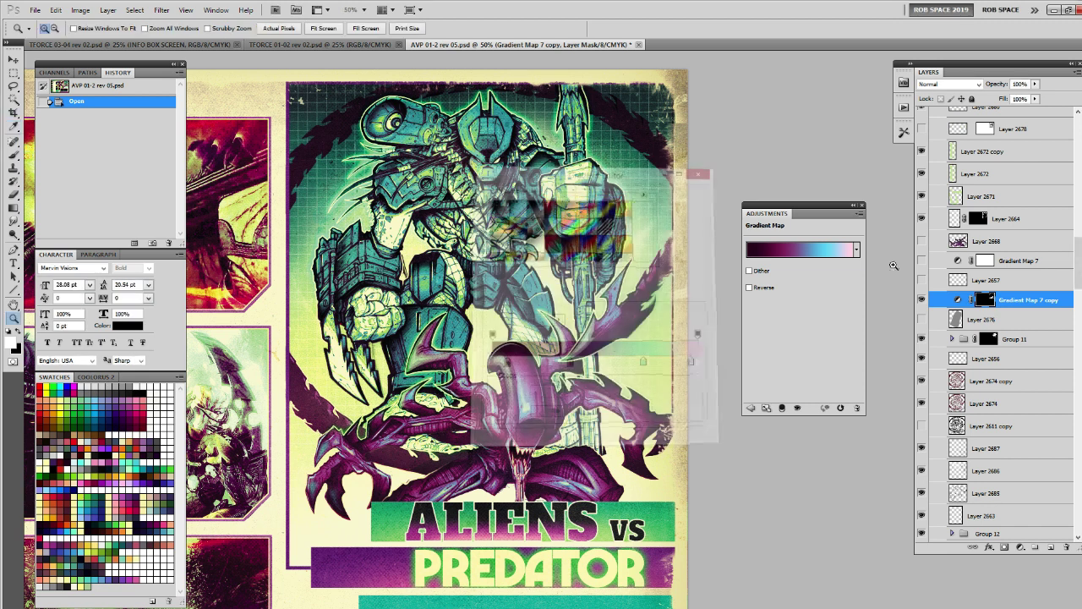
Step: Toggle the Gradient Map 7 copy layer off and on to compare the alien artwork with and without it, leaving it visible
{"action": "left_click", "coordinate": [922, 299]}
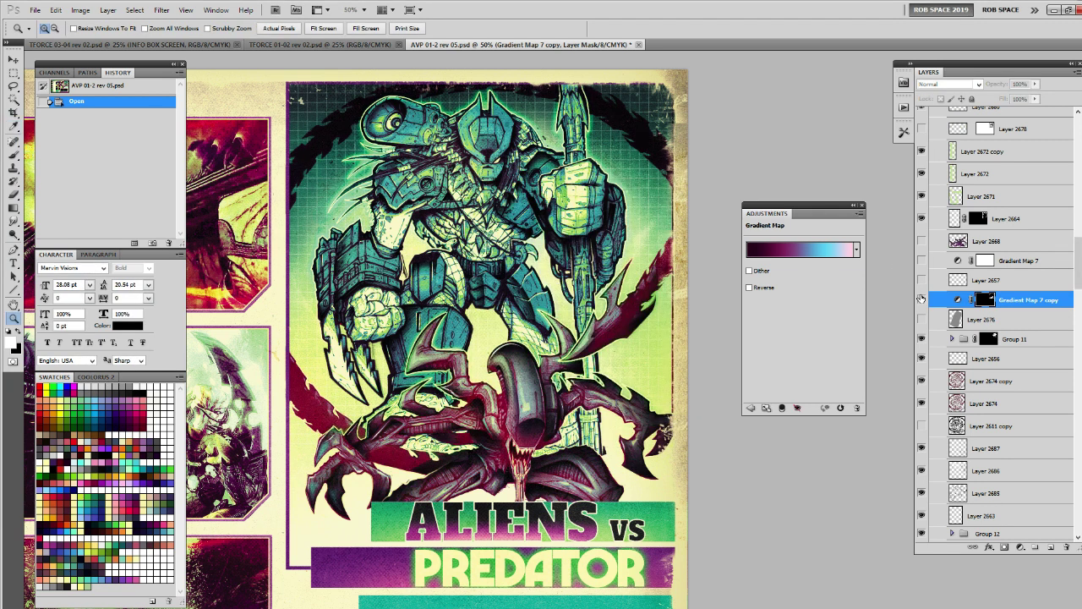
{"action": "left_click", "coordinate": [922, 299]}
{"action": "left_click", "coordinate": [922, 300]}
{"action": "left_click", "coordinate": [922, 300]}
{"action": "left_click", "coordinate": [921, 300]}
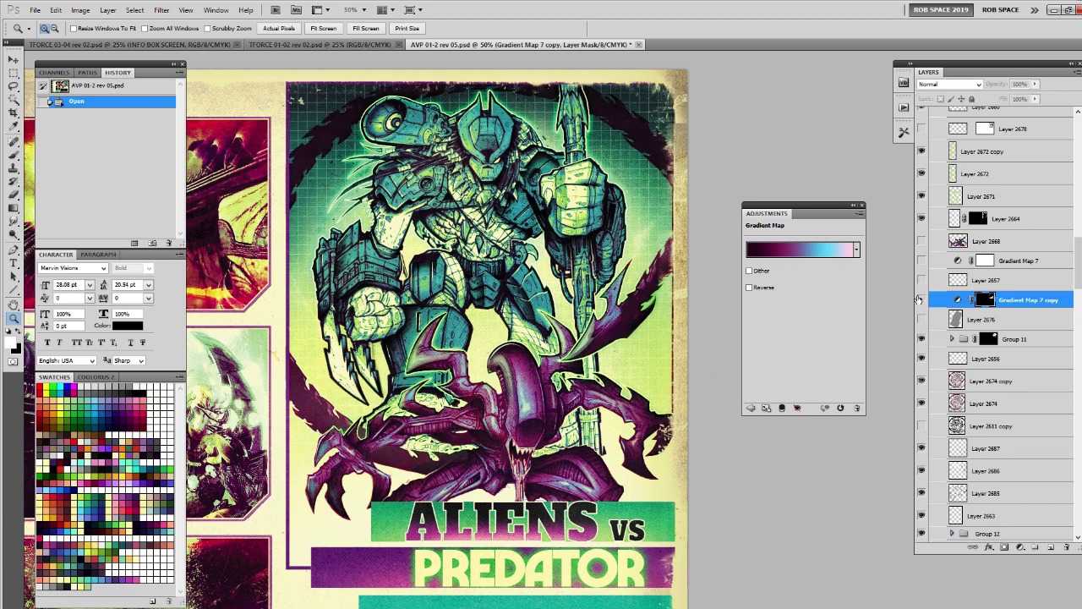
{"action": "left_click", "coordinate": [922, 300]}
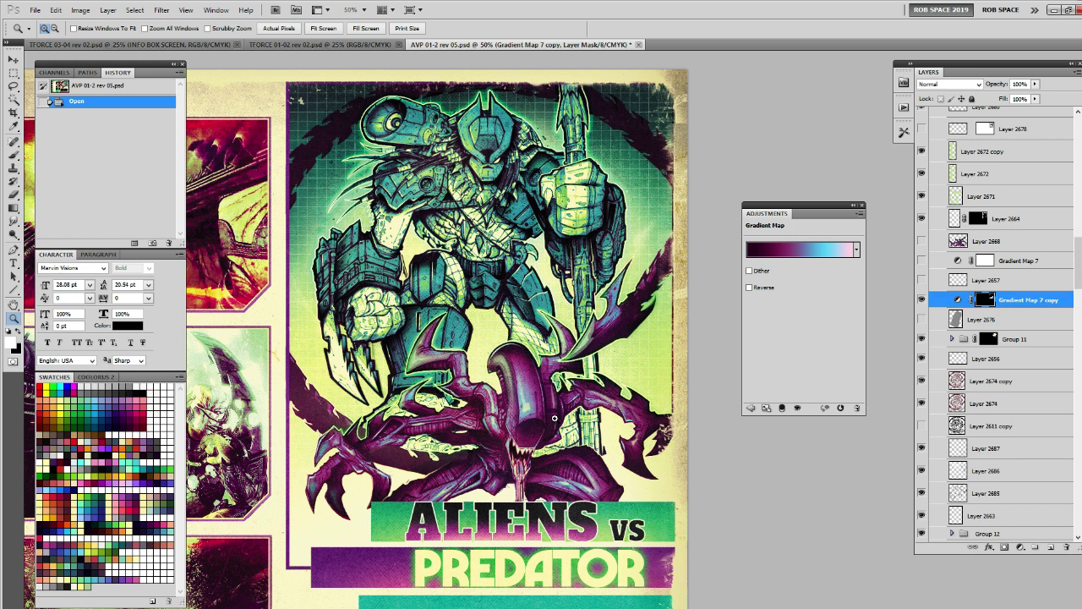
Step: Zoom out to see the whole Aliens vs Predator spread at 25% and close the gradient map settings
{"action": "left_click", "coordinate": [492, 317], "text": "alt"}
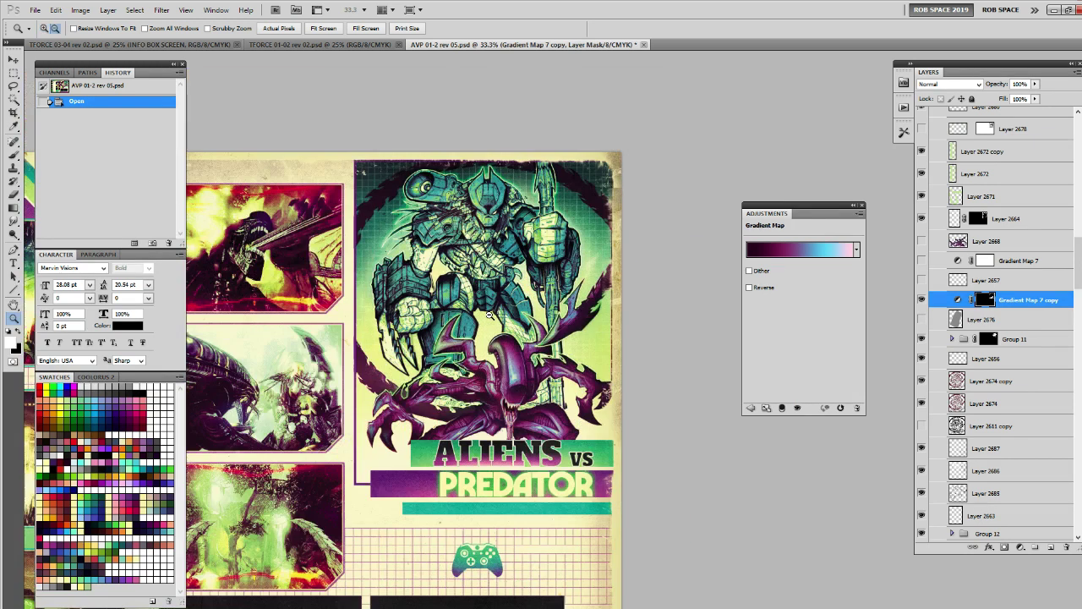
{"action": "left_click", "coordinate": [492, 316], "text": "alt"}
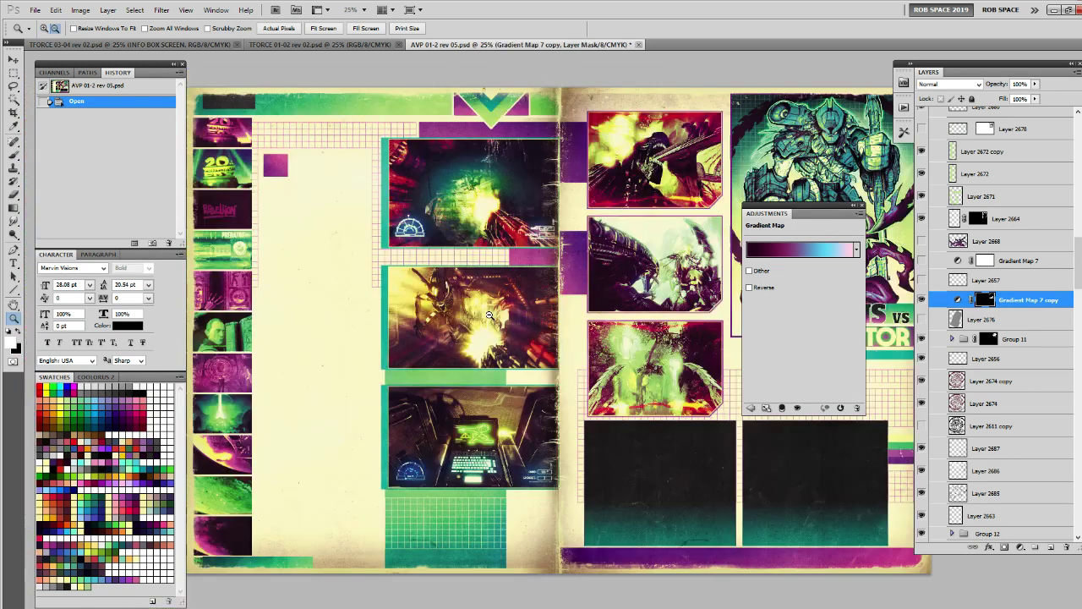
{"action": "left_click", "coordinate": [861, 206]}
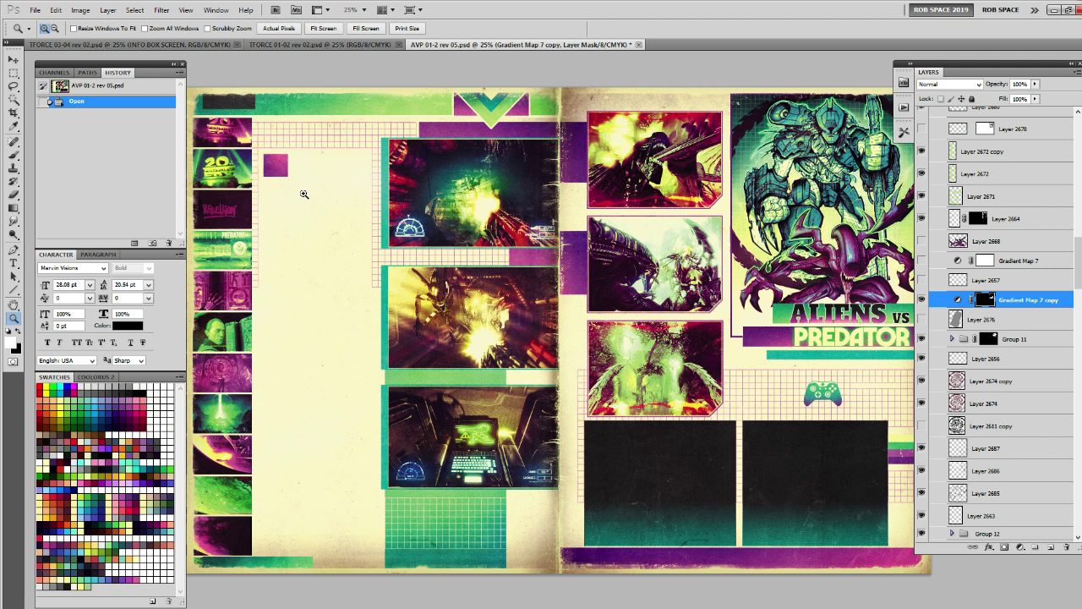
Step: View TFORCE 01-02 rev 02.psd, and examine the screenshots and character cut-outs in SONIC KNUCKLES 01-02 rev 04.psd up close
{"action": "left_click", "coordinate": [306, 44]}
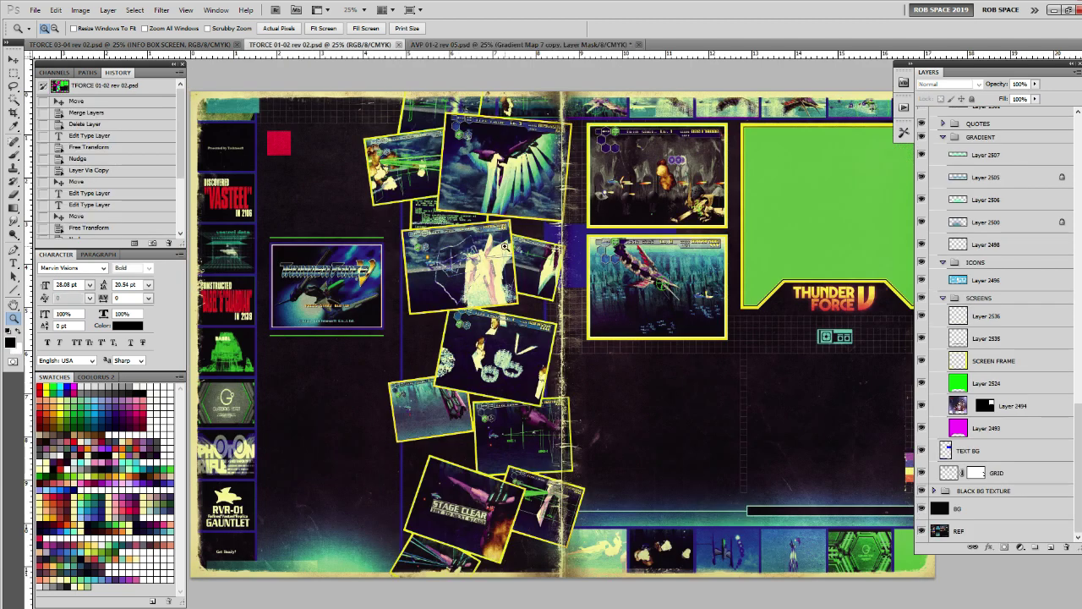
{"action": "left_click", "coordinate": [457, 44]}
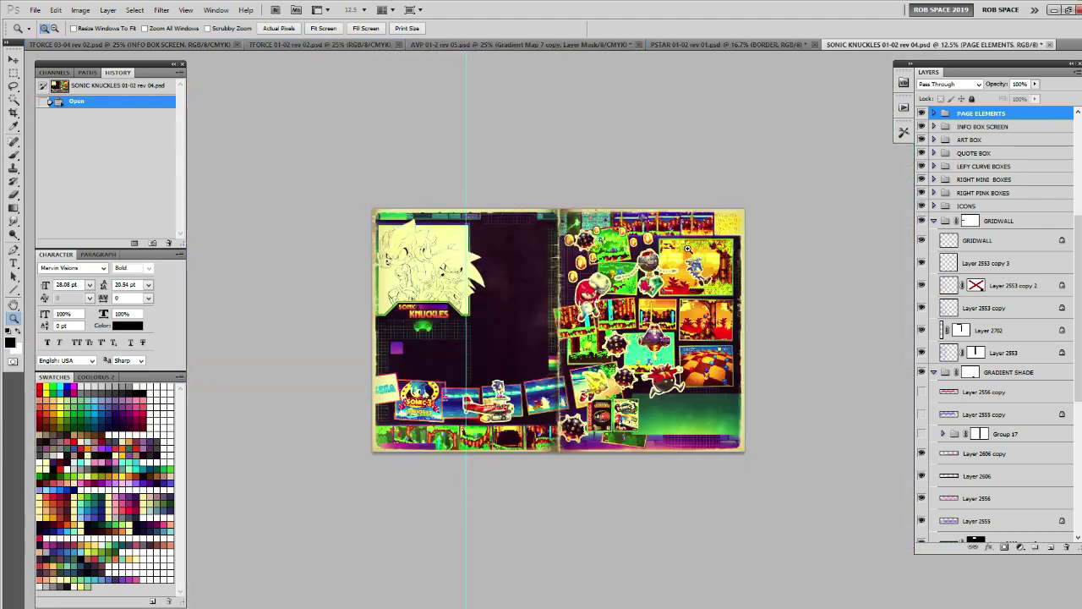
{"action": "left_click", "coordinate": [653, 296]}
{"action": "left_click", "coordinate": [653, 296]}
{"action": "left_click", "coordinate": [653, 296]}
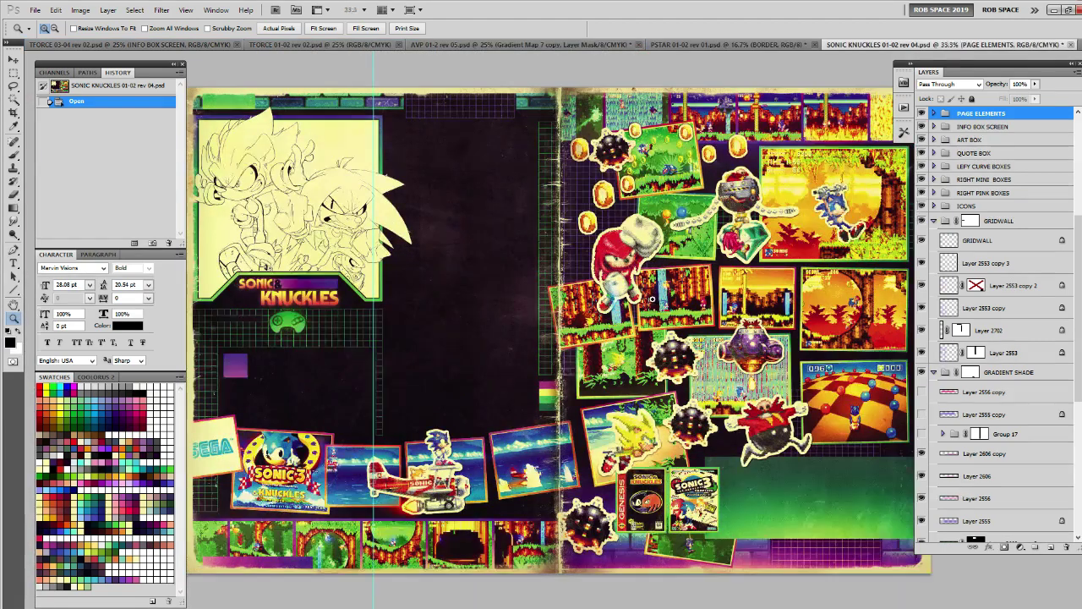
{"action": "left_click_drag", "start_coordinate": [653, 298], "coordinate": [683, 344]}
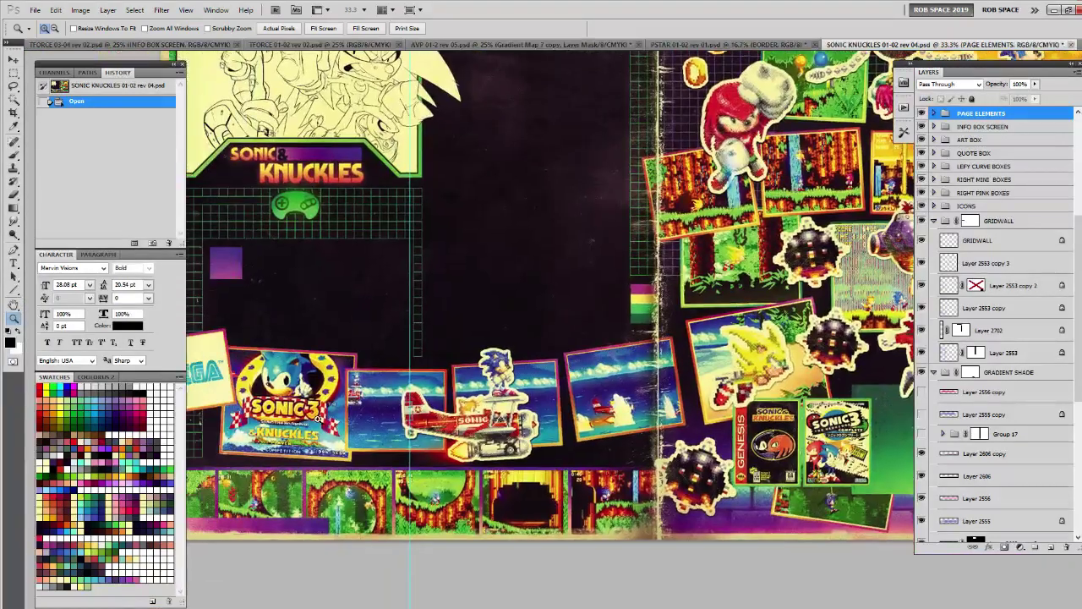
{"action": "left_click_drag", "start_coordinate": [319, 418], "coordinate": [253, 389]}
Step: Examine the Sonic & Knuckles line art on the left page at 50%, and return to the whole spread at 25%
{"action": "left_click", "coordinate": [389, 304]}
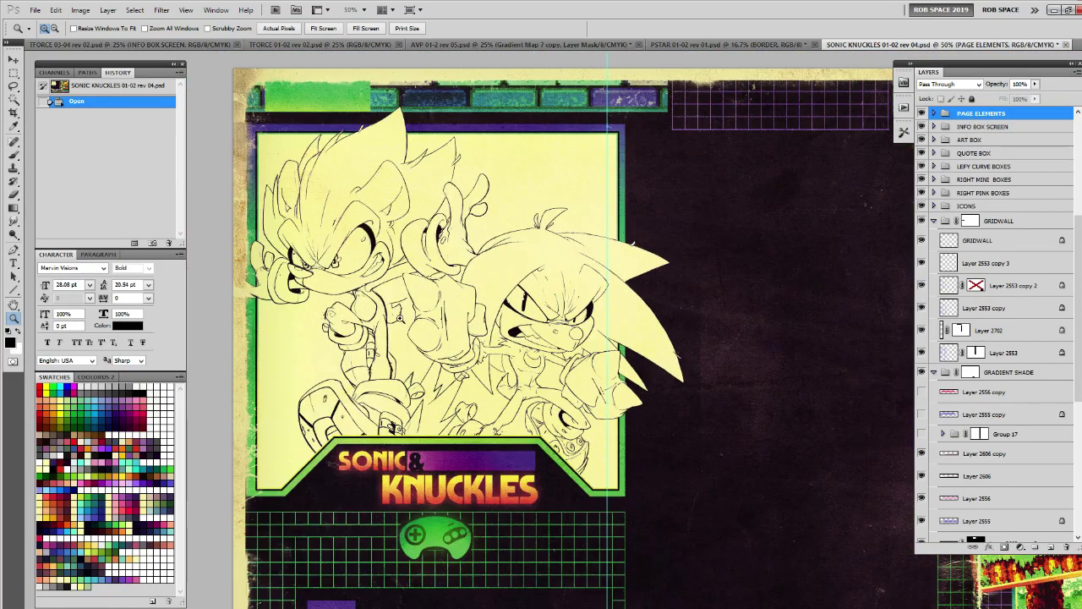
{"action": "left_click", "coordinate": [406, 324], "text": "alt"}
{"action": "left_click", "coordinate": [405, 324], "text": "alt"}
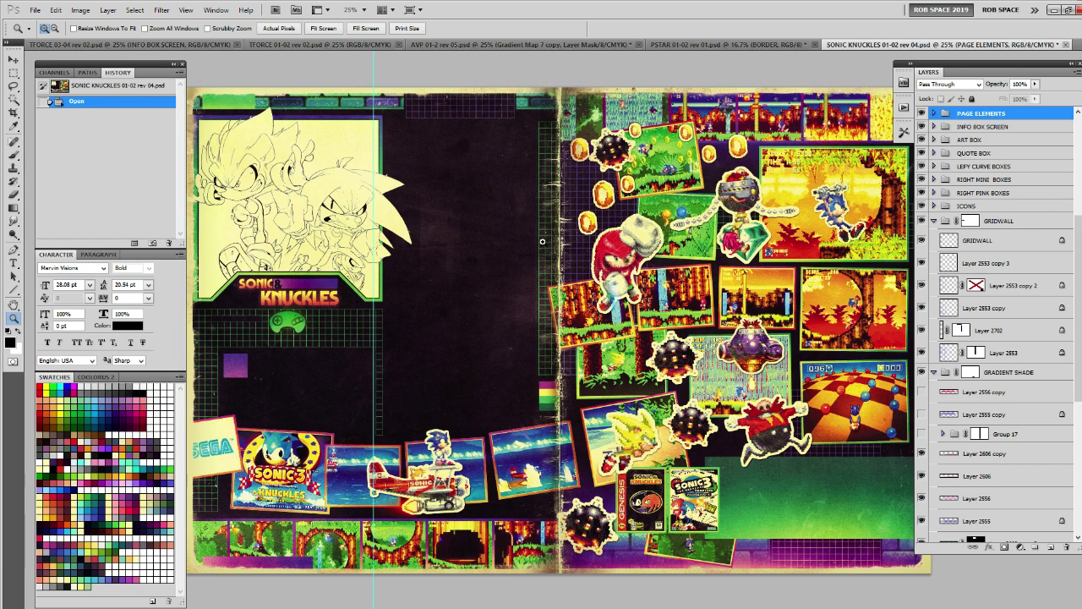
{"action": "left_click", "coordinate": [34, 9]}
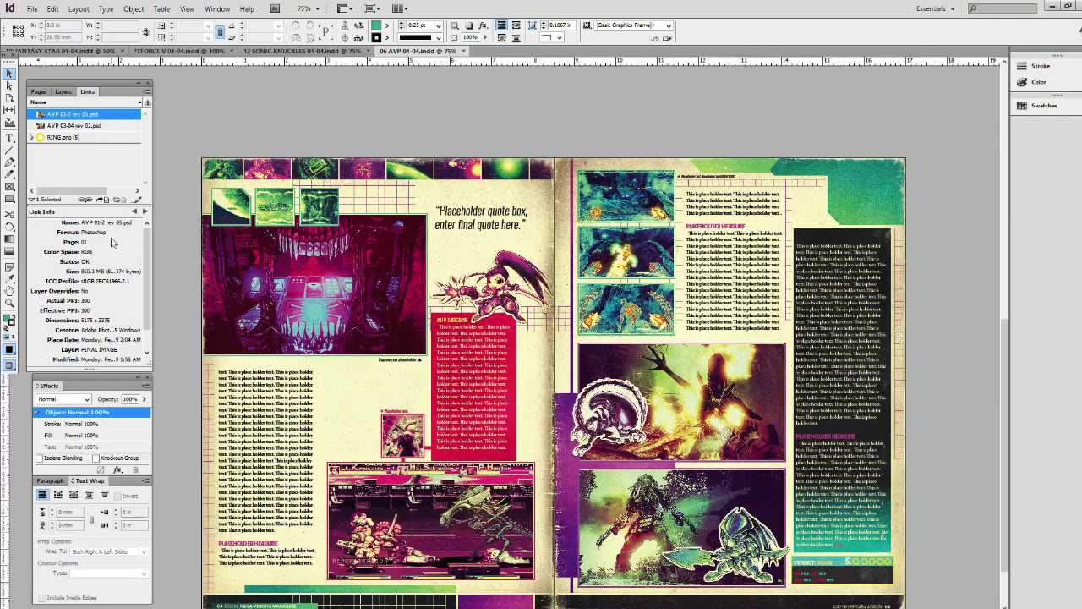
{"action": "left_click", "coordinate": [31, 9]}
{"action": "left_click", "coordinate": [52, 36]}
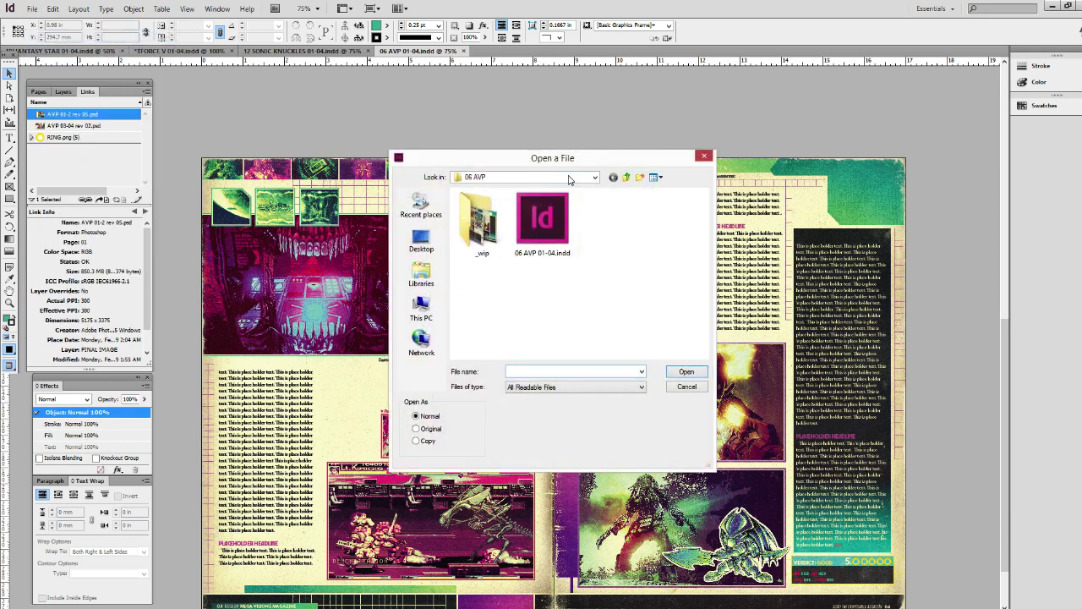
{"action": "left_click", "coordinate": [703, 159]}
Step: Review both Aliens vs Predator spreads of 06 AVP 01-04.indd in InDesign, ending on the opening spread
{"action": "scroll", "coordinate": [551, 315], "scroll_direction": "up", "scroll_amount": 15}
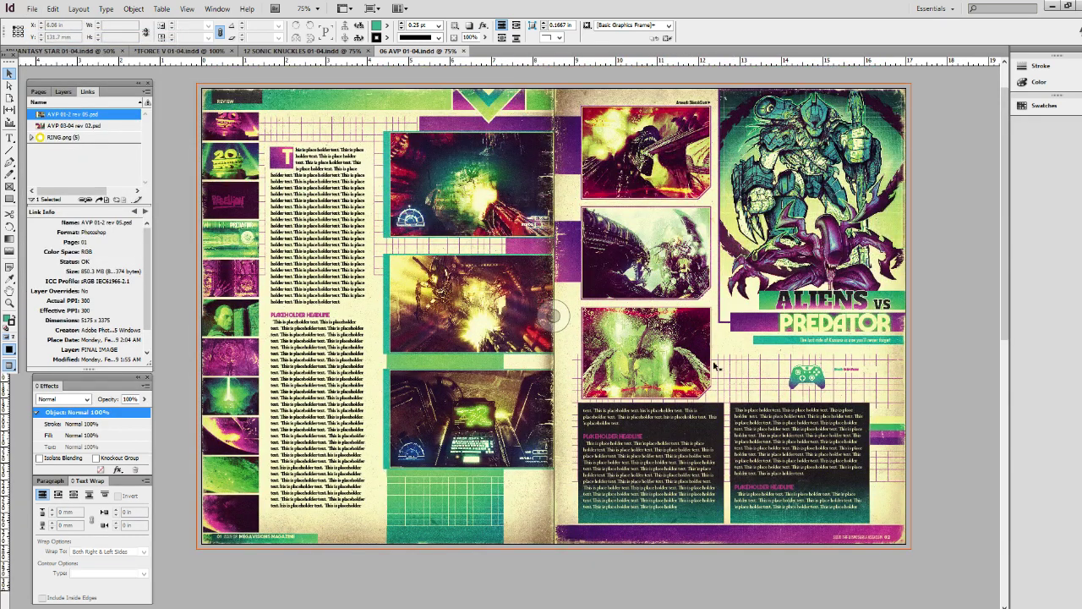
{"action": "scroll", "coordinate": [551, 315], "scroll_direction": "down", "scroll_amount": 5}
{"action": "scroll", "coordinate": [552, 339], "scroll_direction": "down", "scroll_amount": 10}
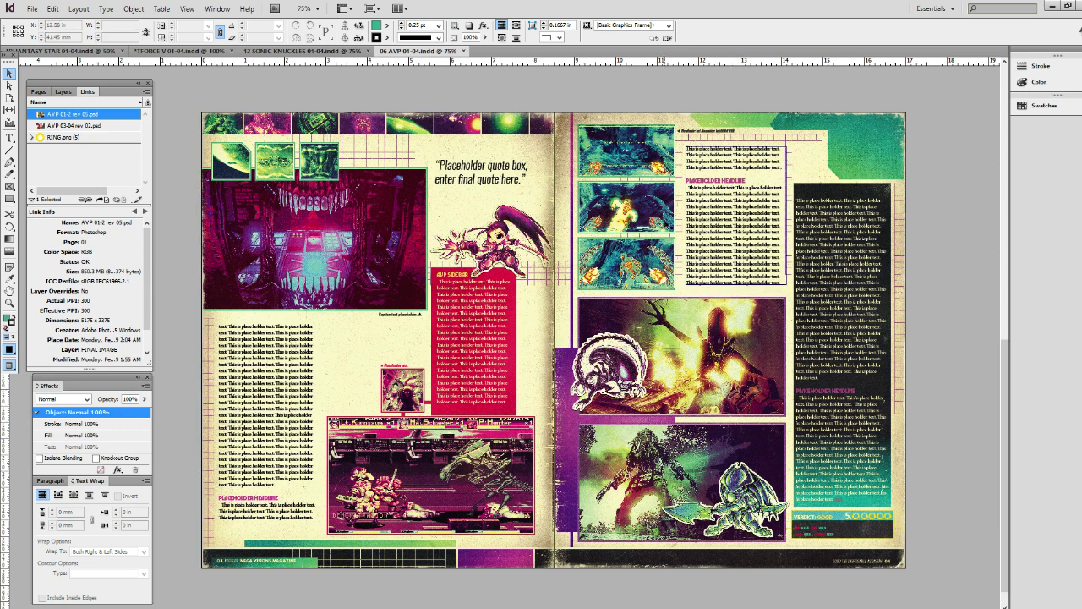
{"action": "scroll", "coordinate": [399, 378], "scroll_direction": "up", "scroll_amount": 1}
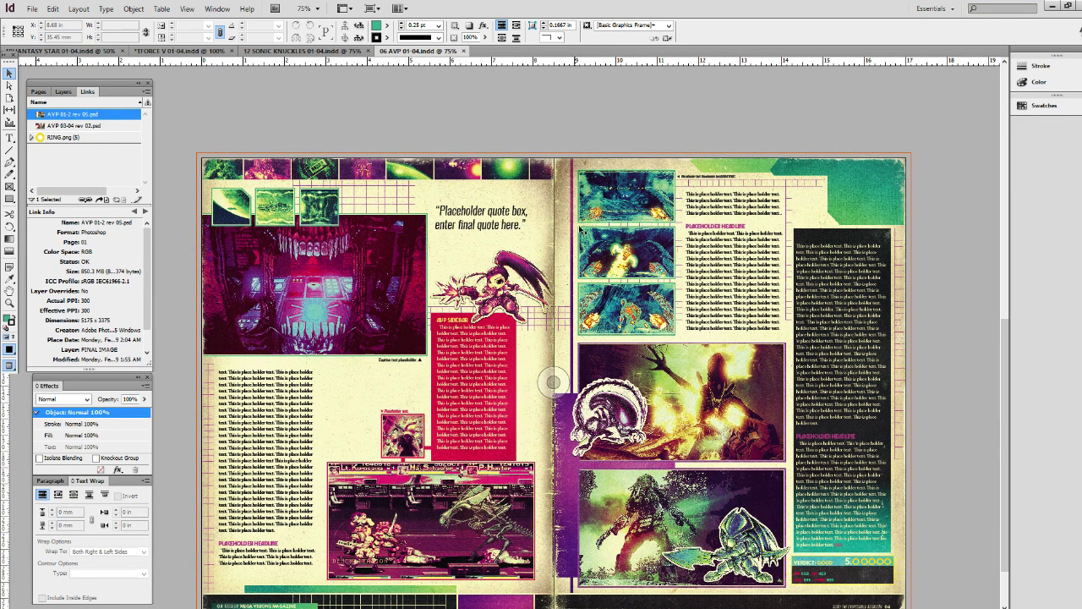
{"action": "scroll", "coordinate": [553, 364], "scroll_direction": "up", "scroll_amount": 8}
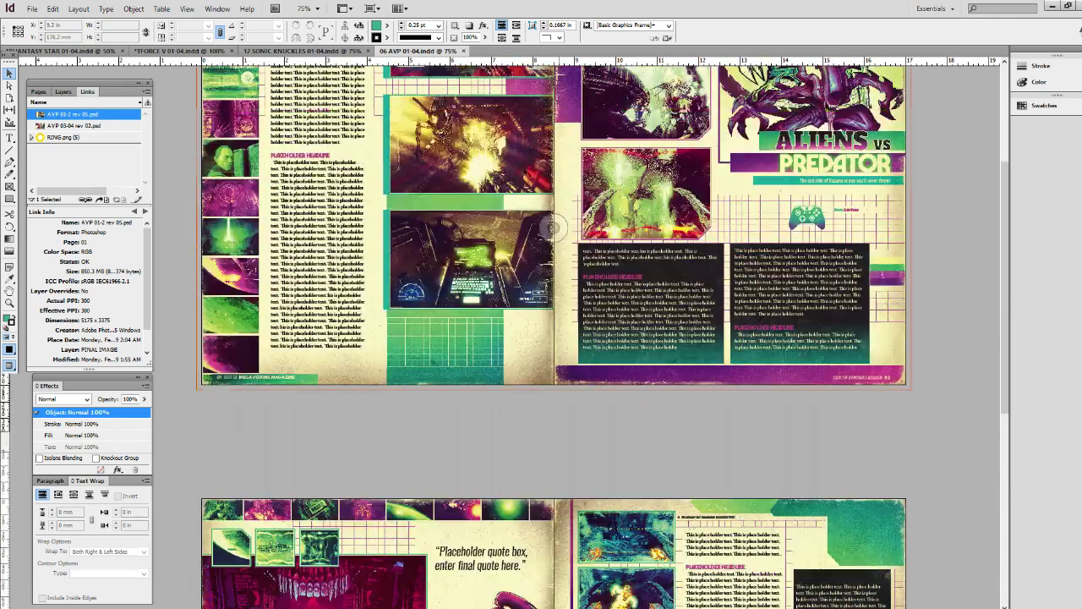
{"action": "scroll", "coordinate": [552, 226], "scroll_direction": "up", "scroll_amount": 2}
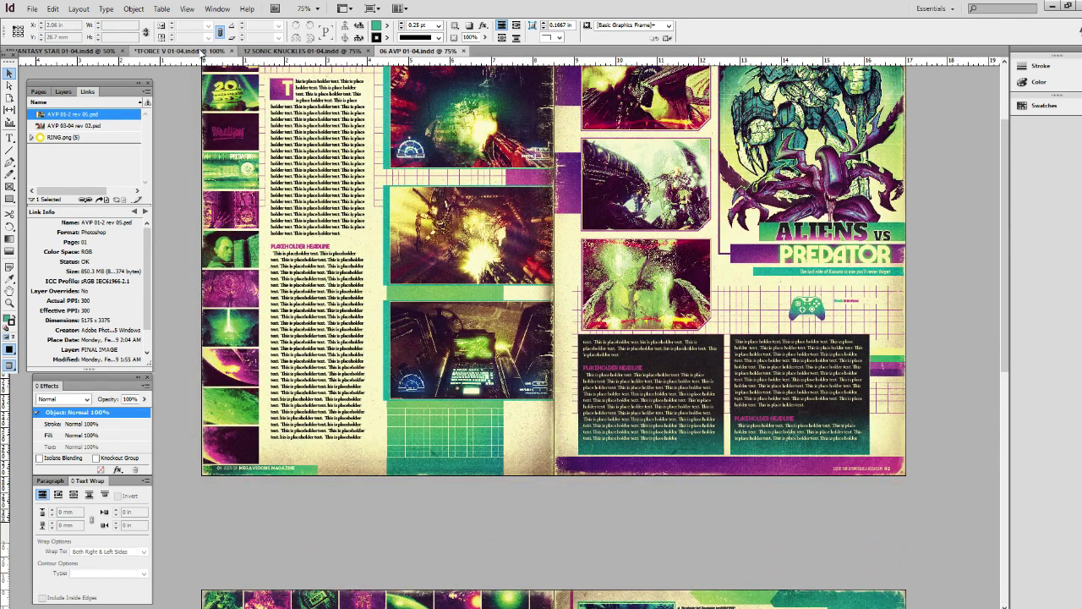
Step: Switch to TFORCE V 01-04.indd and view its first and second spreads at 75% zoom for comparison
{"action": "left_click", "coordinate": [203, 54]}
{"action": "key", "text": "z"}
{"action": "left_click", "coordinate": [531, 244], "text": "alt"}
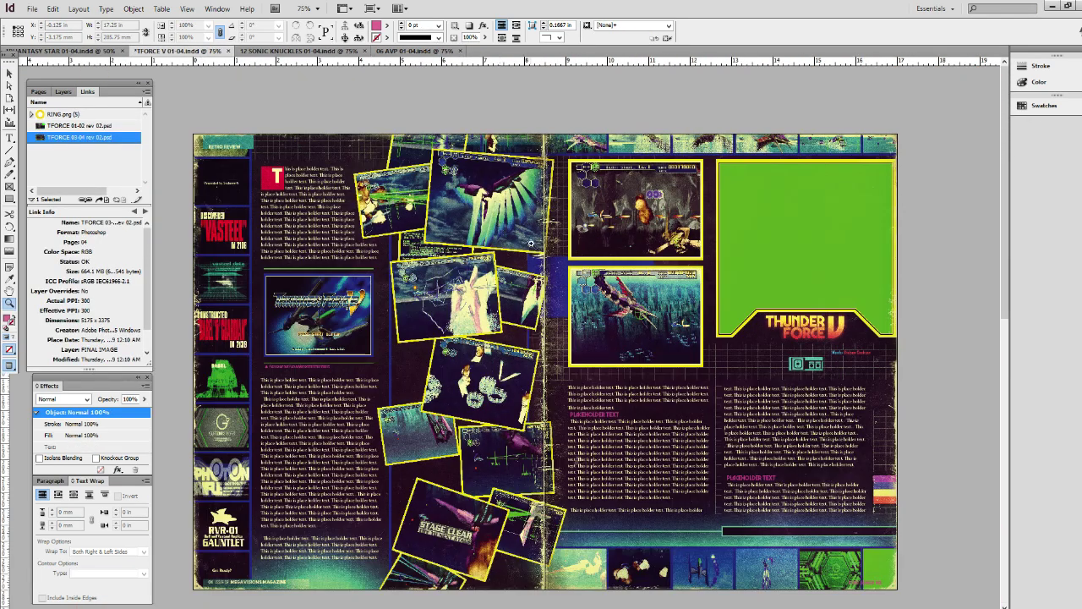
{"action": "scroll", "coordinate": [531, 244], "scroll_direction": "down", "scroll_amount": 12}
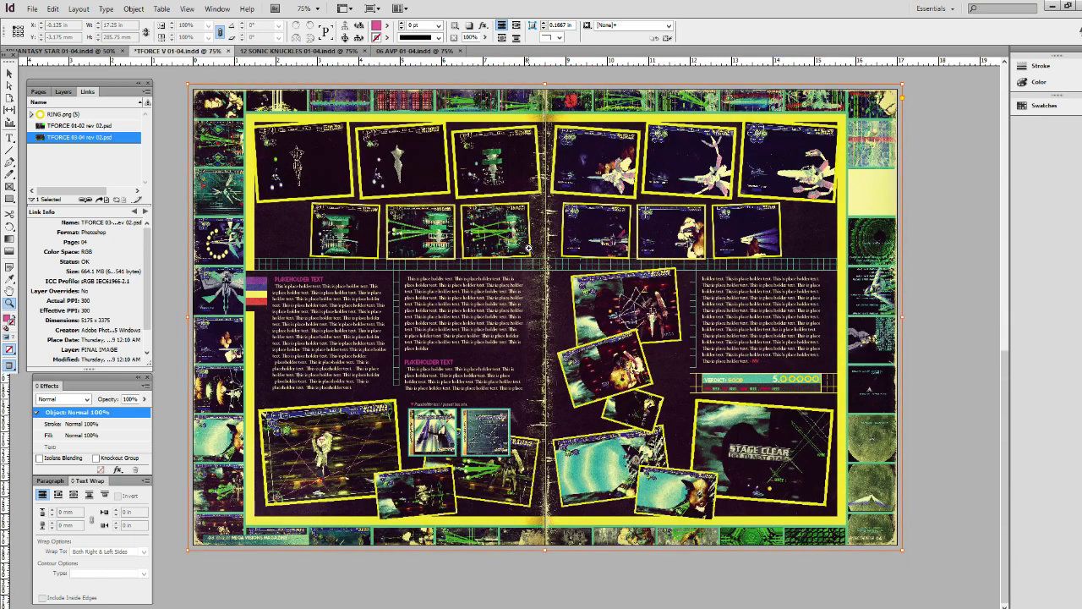
Step: Return to 06 AVP 01-04.indd and compare its opening and second spreads, ending with the whole second spread in view
{"action": "left_click", "coordinate": [420, 50]}
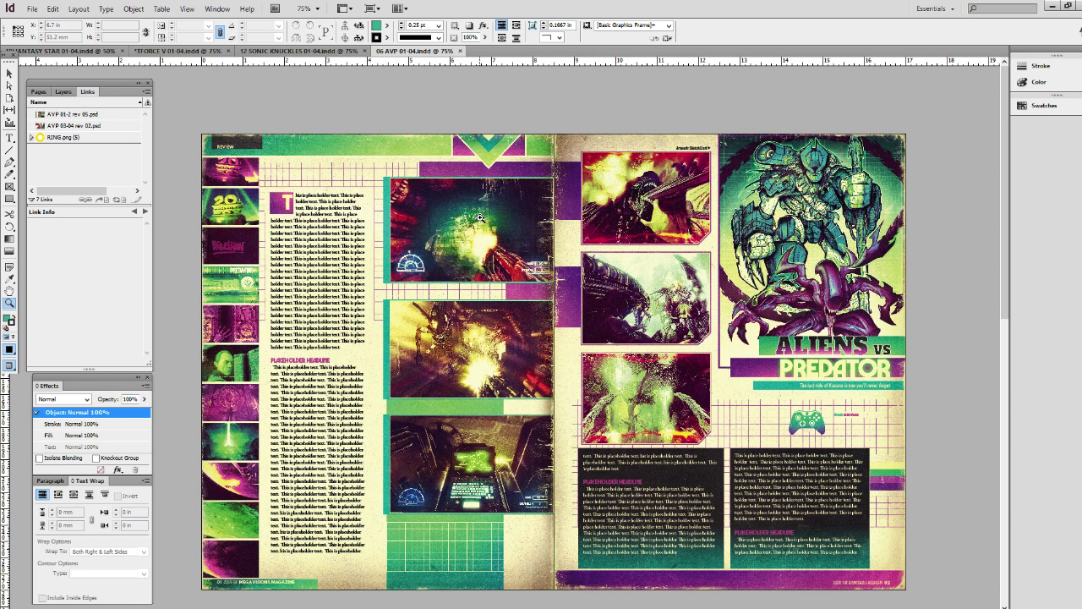
{"action": "scroll", "coordinate": [479, 218], "scroll_direction": "down", "scroll_amount": 10}
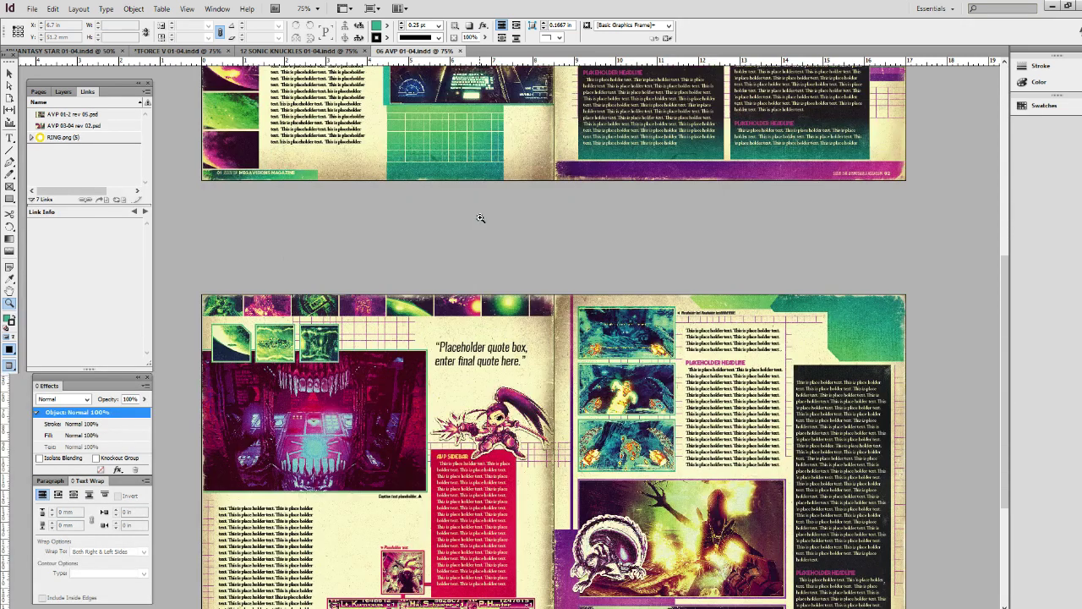
{"action": "scroll", "coordinate": [479, 218], "scroll_direction": "down", "scroll_amount": 3}
{"action": "scroll", "coordinate": [479, 218], "scroll_direction": "up", "scroll_amount": 12}
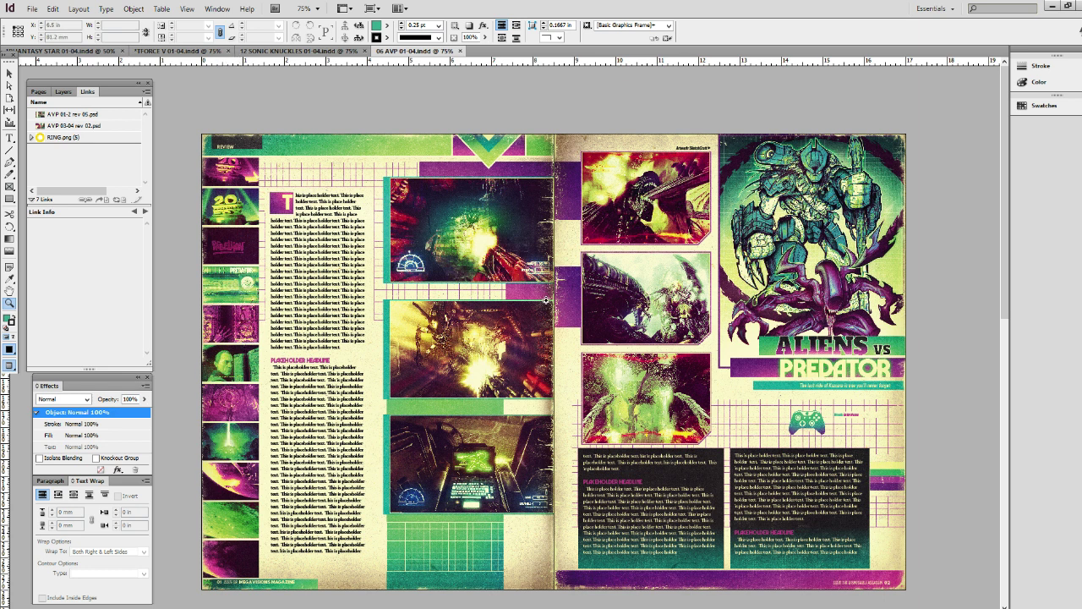
{"action": "scroll", "coordinate": [266, 253], "scroll_direction": "down", "scroll_amount": 10}
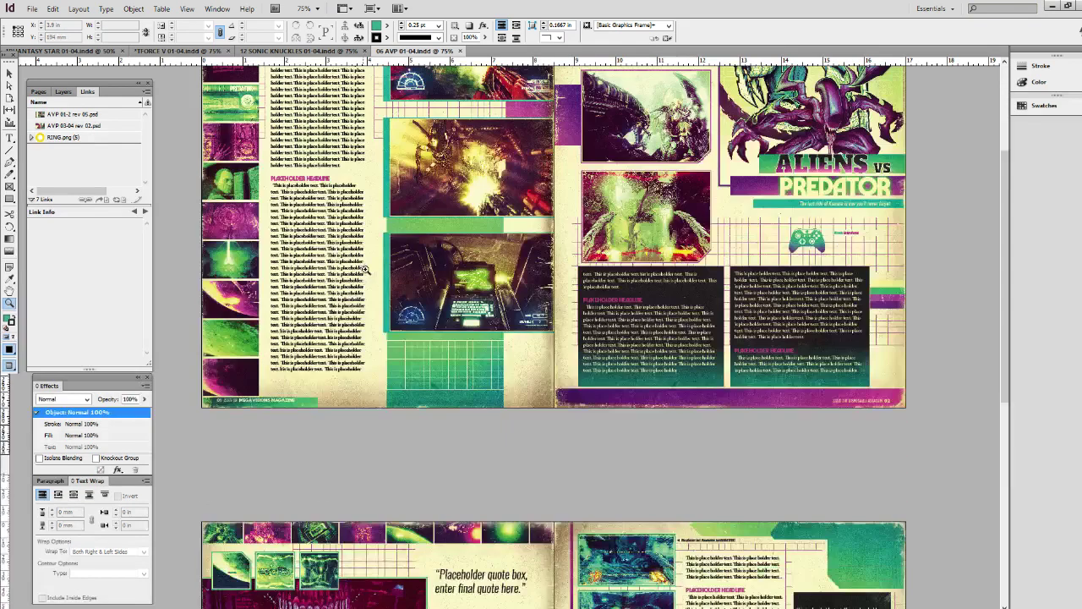
{"action": "scroll", "coordinate": [452, 198], "scroll_direction": "down", "scroll_amount": 2}
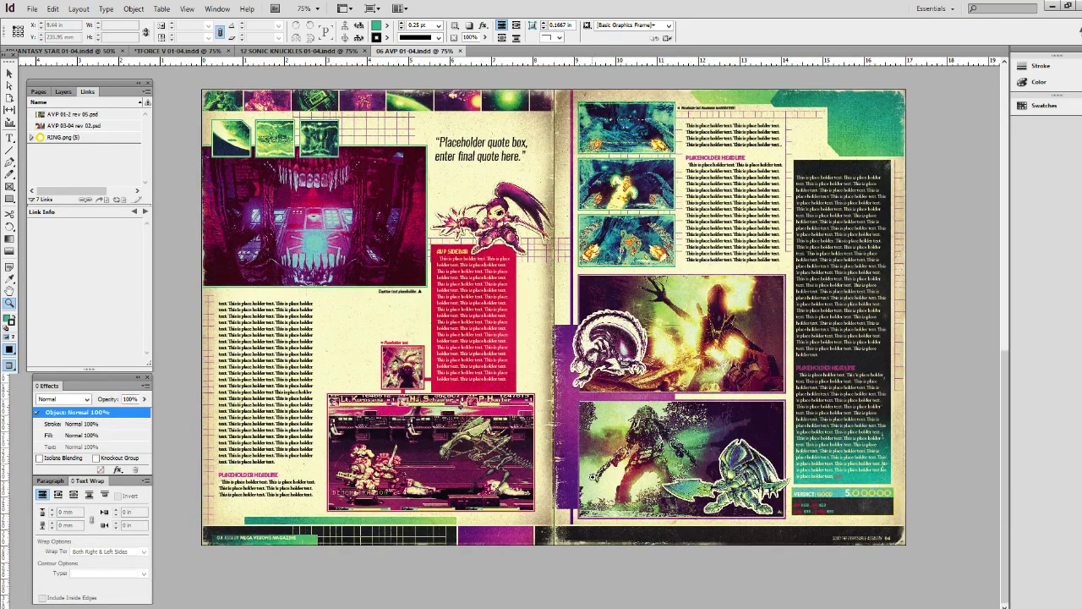
{"action": "scroll", "coordinate": [507, 491], "scroll_direction": "up", "scroll_amount": 1}
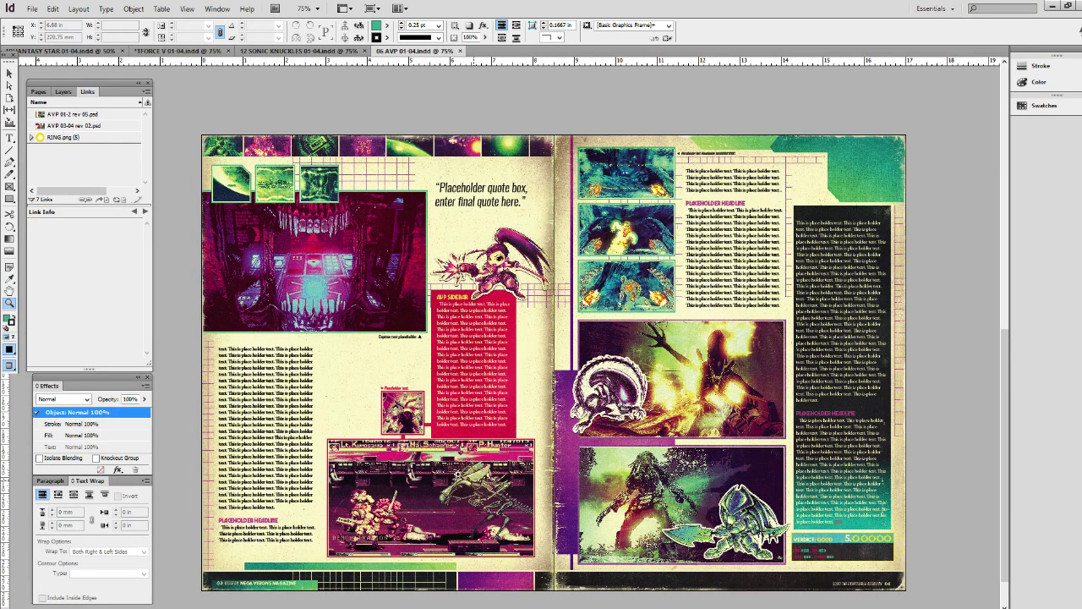
Step: Examine the fighting-game screenshot on the lower left page at 100%, and return to the whole spread at 75%
{"action": "left_click", "coordinate": [414, 501]}
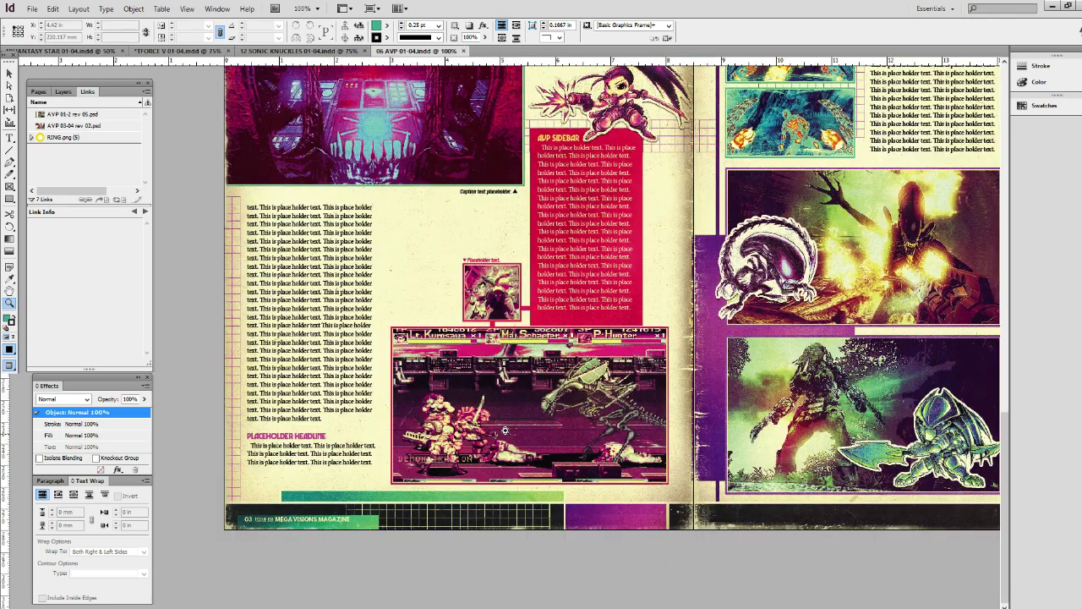
{"action": "left_click_drag", "start_coordinate": [524, 360], "coordinate": [411, 440]}
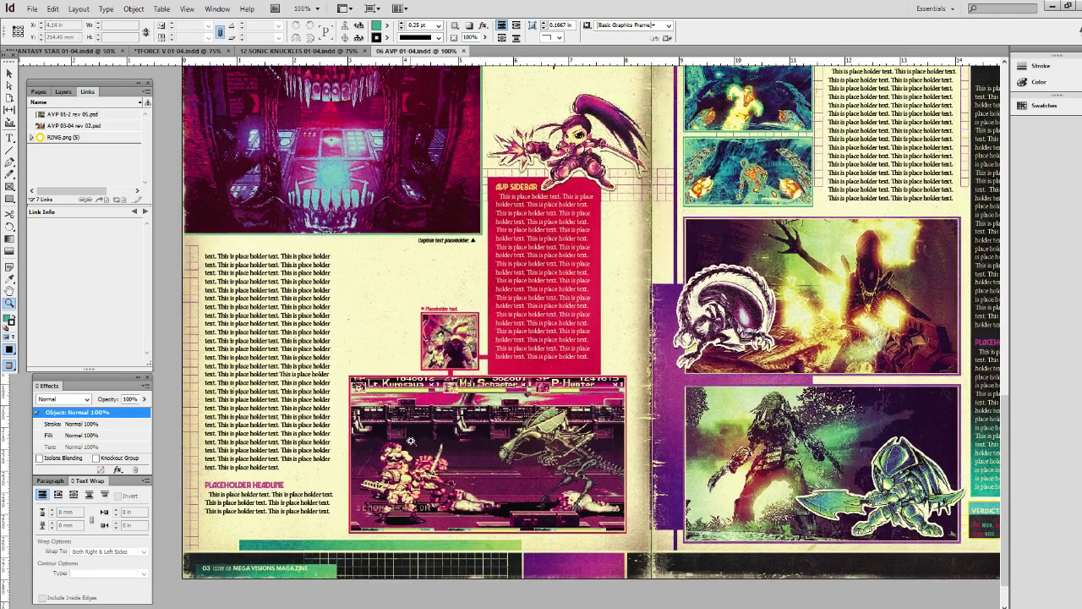
{"action": "left_click", "coordinate": [523, 420], "text": "alt"}
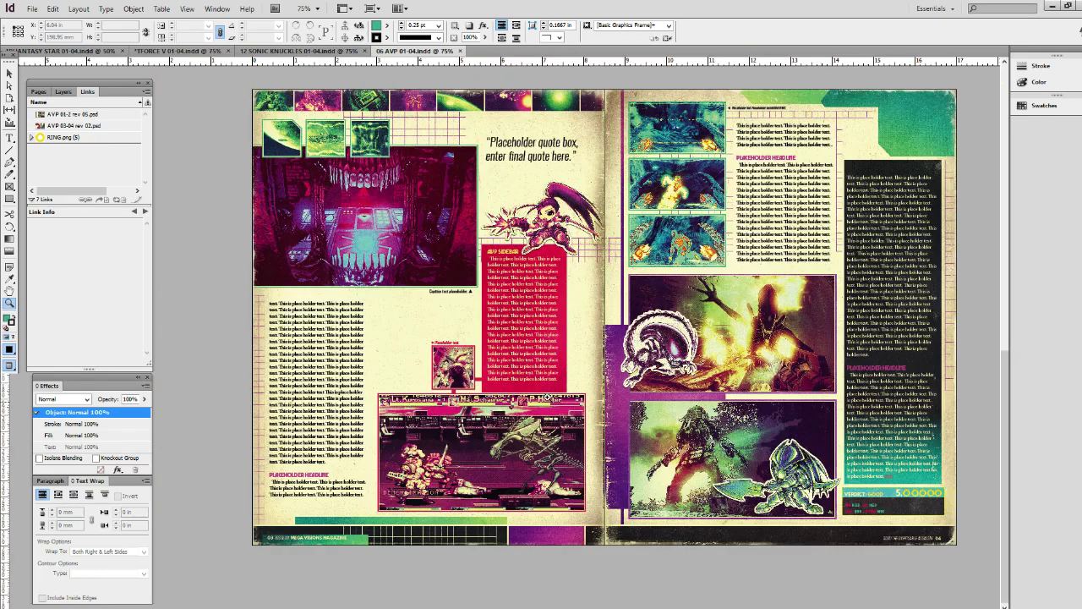
Step: Examine the placeholder quote, the character cutout and the AVP sidebar at 150%, and zoom back out to 100%
{"action": "left_click", "coordinate": [607, 324]}
{"action": "left_click", "coordinate": [392, 208]}
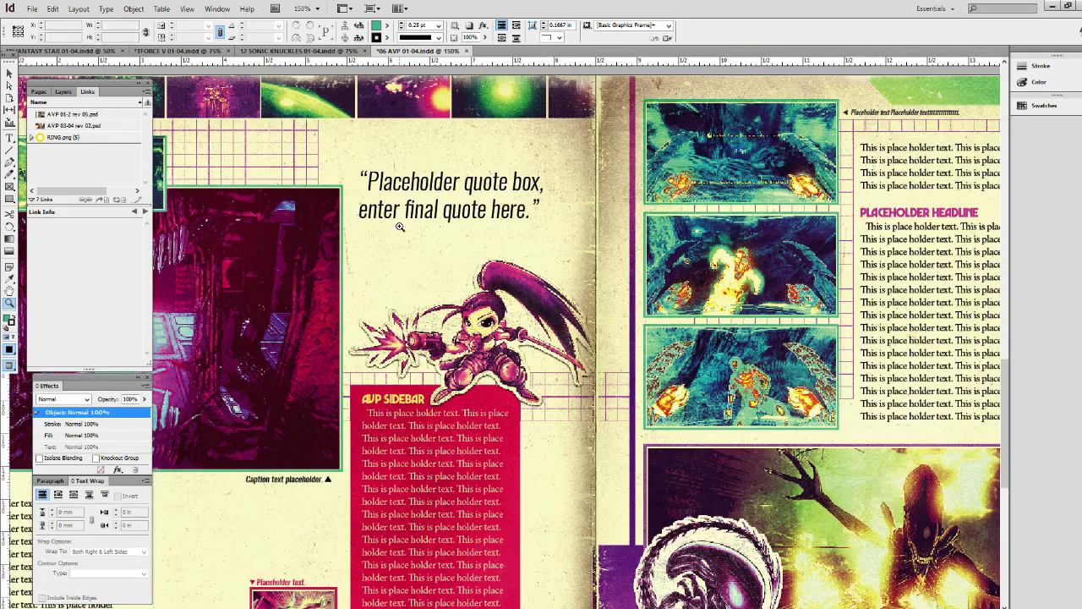
{"action": "left_click", "coordinate": [532, 429], "text": "alt"}
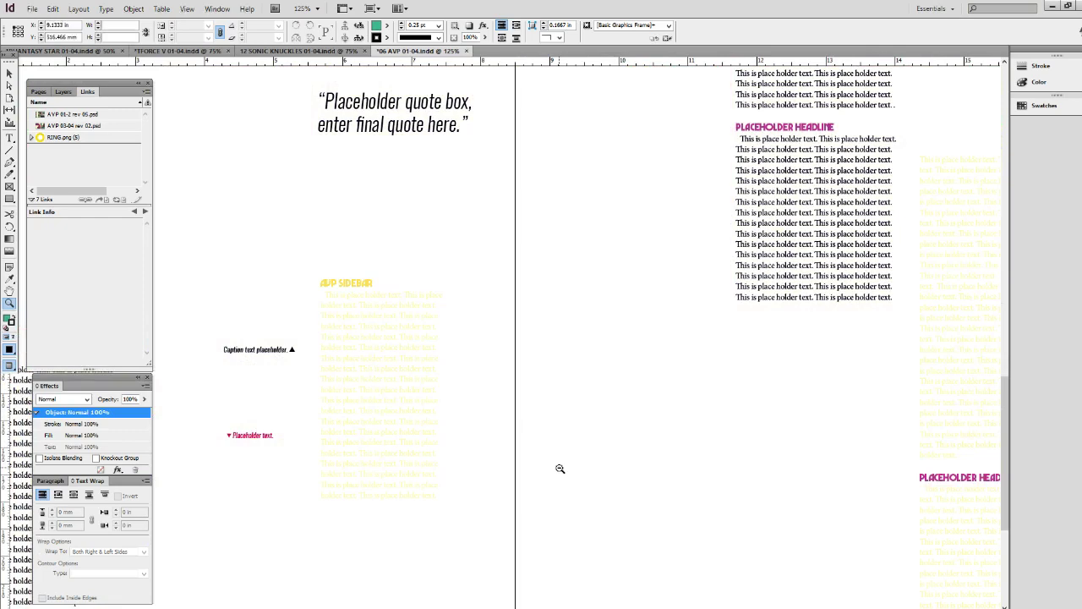
{"action": "left_click", "coordinate": [560, 469], "text": "alt"}
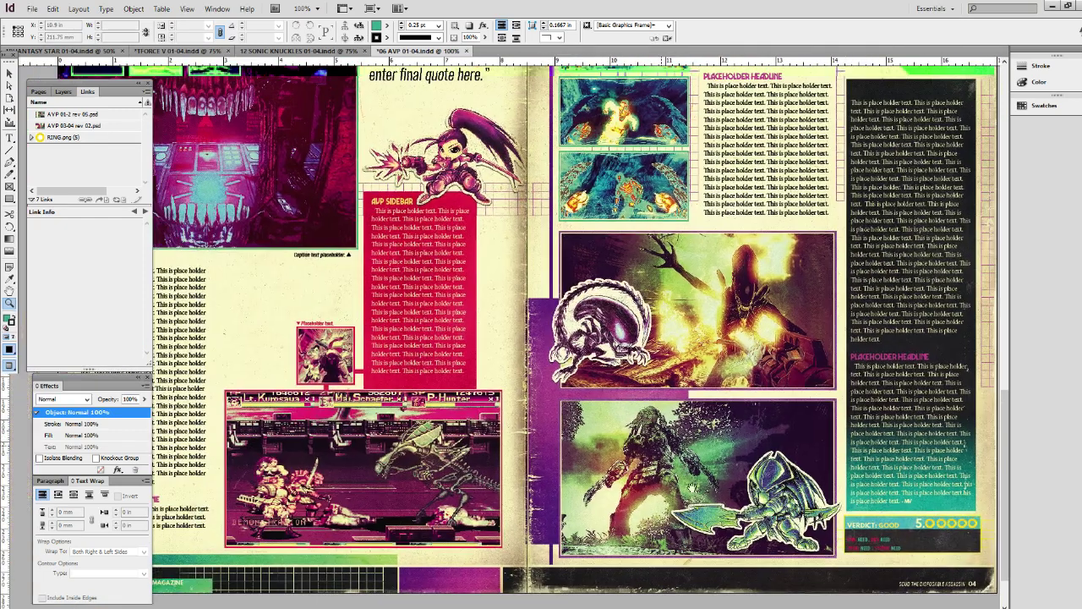
Step: Examine the alien cutout overlapping the right page's artwork at 150%, and return to the whole spread at 75%
{"action": "left_click", "coordinate": [550, 340]}
{"action": "left_click", "coordinate": [520, 329]}
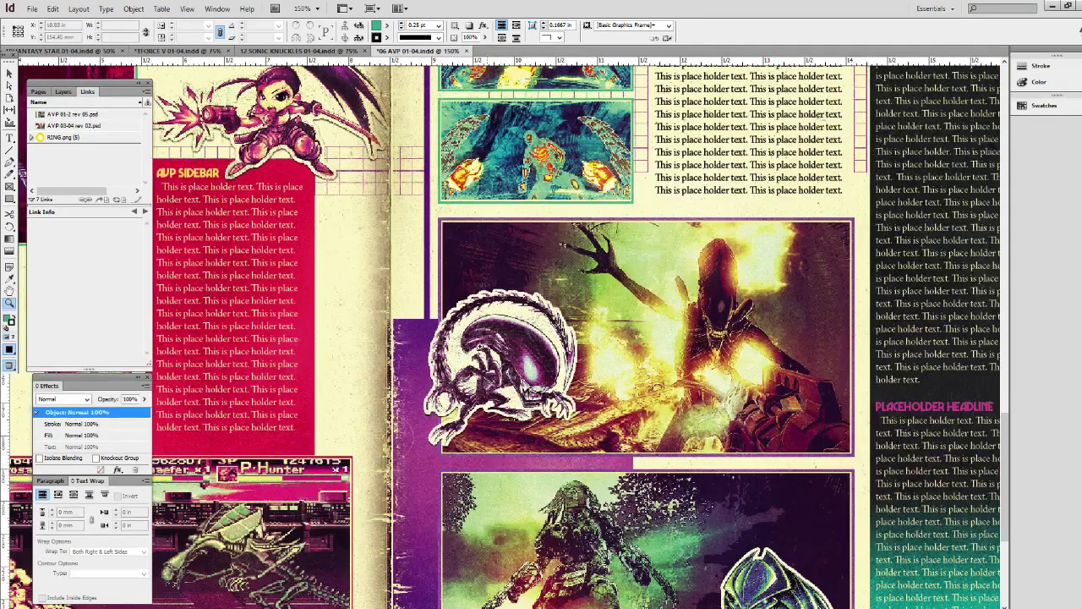
{"action": "left_click", "coordinate": [484, 349], "text": "alt"}
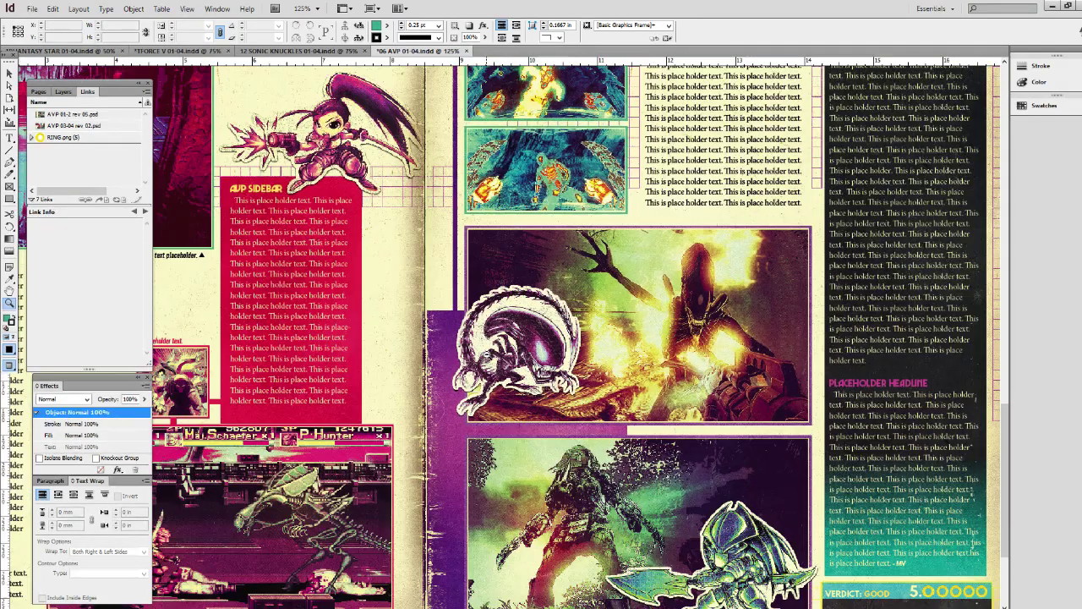
{"action": "left_click", "coordinate": [473, 359], "text": "alt"}
{"action": "left_click_drag", "start_coordinate": [437, 379], "coordinate": [566, 390]}
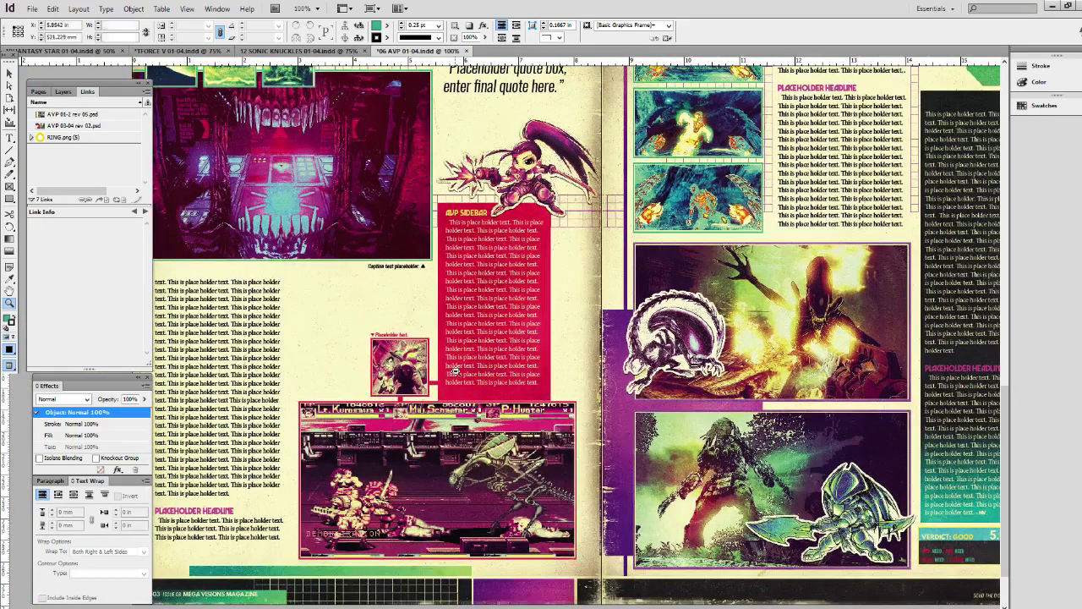
{"action": "left_click", "coordinate": [475, 329], "text": "alt"}
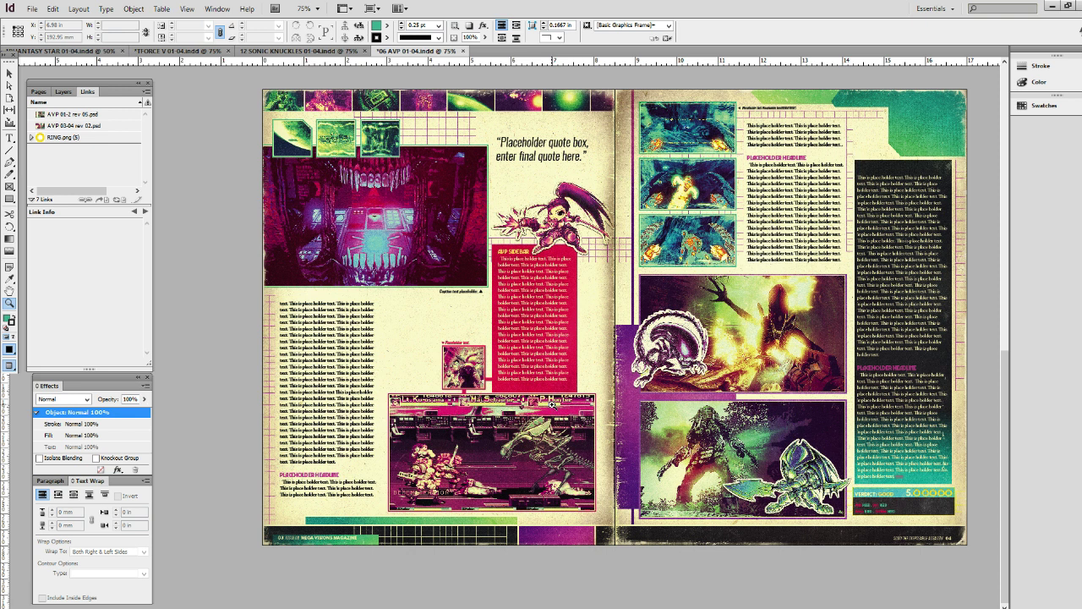
Step: Inspect the right page's green corner shapes and the left page's images at 125%, and return to the whole spread at 75%
{"action": "left_click", "coordinate": [744, 309]}
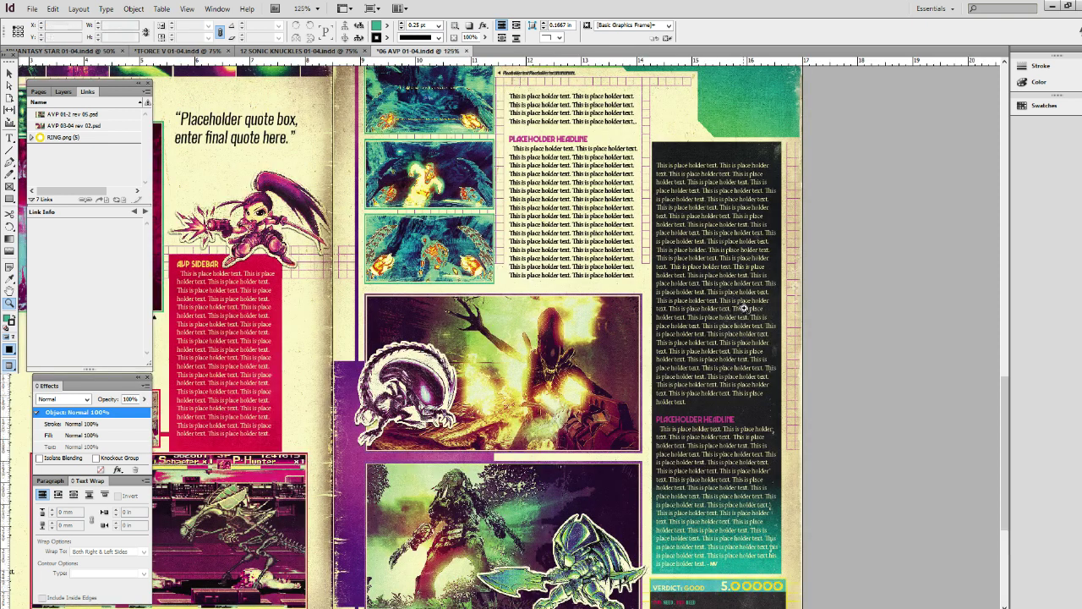
{"action": "left_click", "coordinate": [744, 308]}
{"action": "scroll", "coordinate": [423, 278], "scroll_direction": "up", "scroll_amount": 5}
{"action": "scroll", "coordinate": [423, 277], "scroll_direction": "left", "scroll_amount": 3}
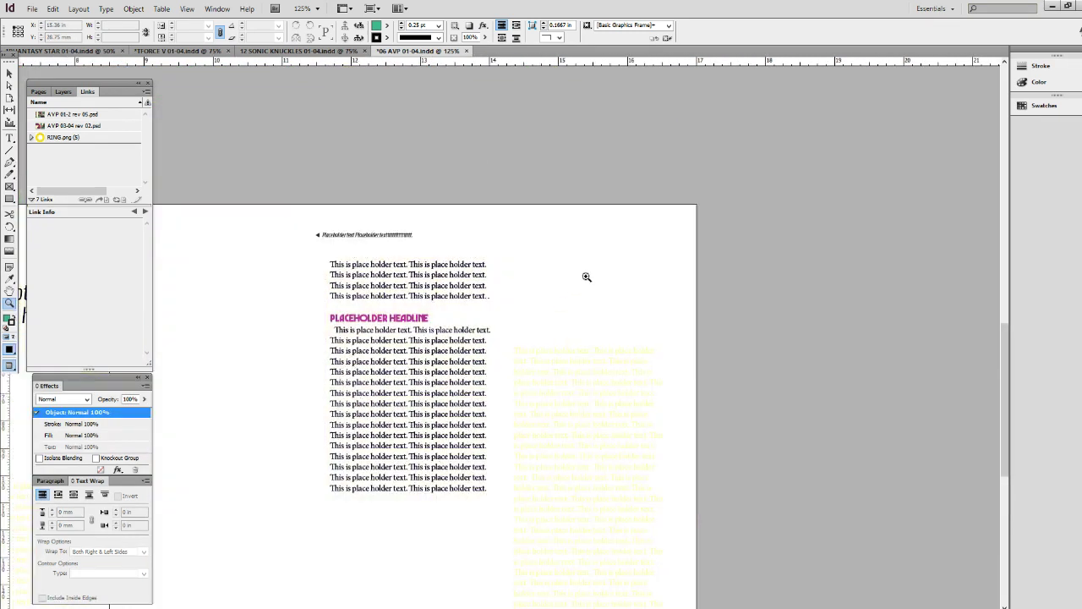
{"action": "scroll", "coordinate": [535, 311], "scroll_direction": "left", "scroll_amount": 1}
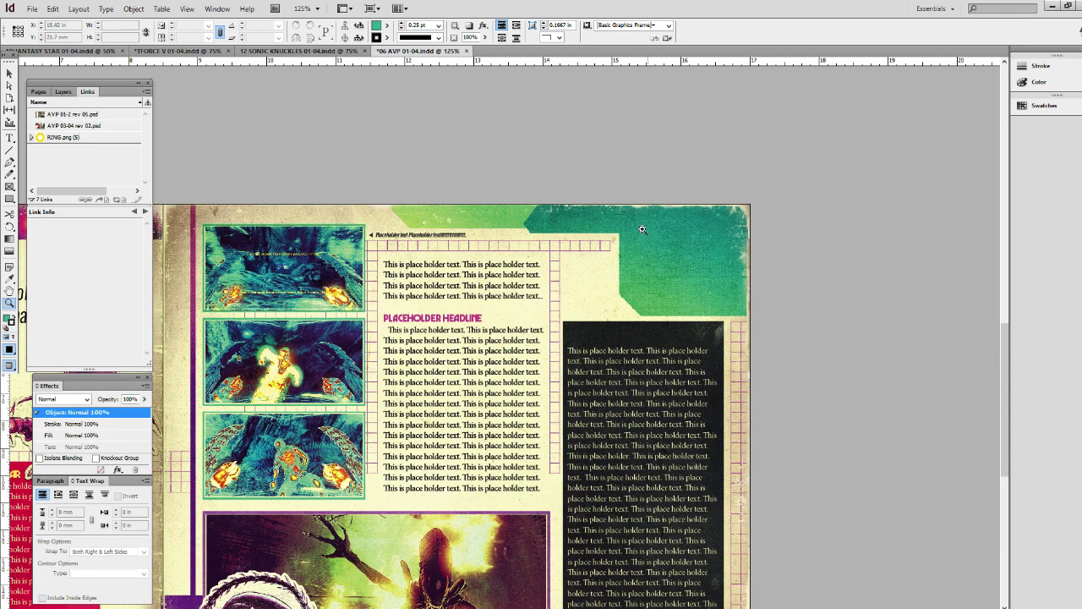
{"action": "scroll", "coordinate": [445, 377], "scroll_direction": "left", "scroll_amount": 12}
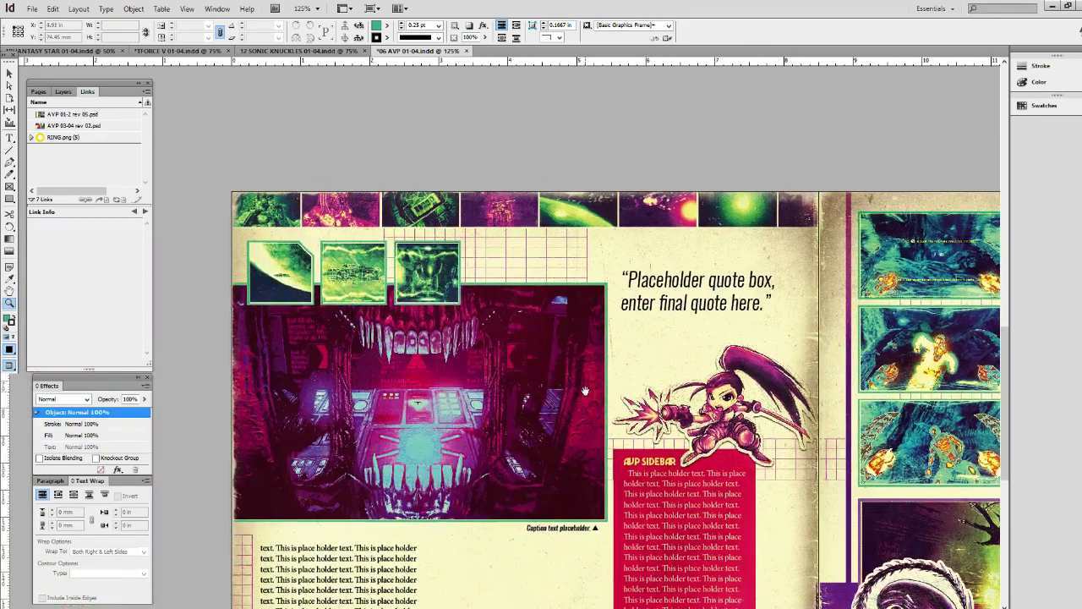
{"action": "scroll", "coordinate": [489, 397], "scroll_direction": "down", "scroll_amount": 7}
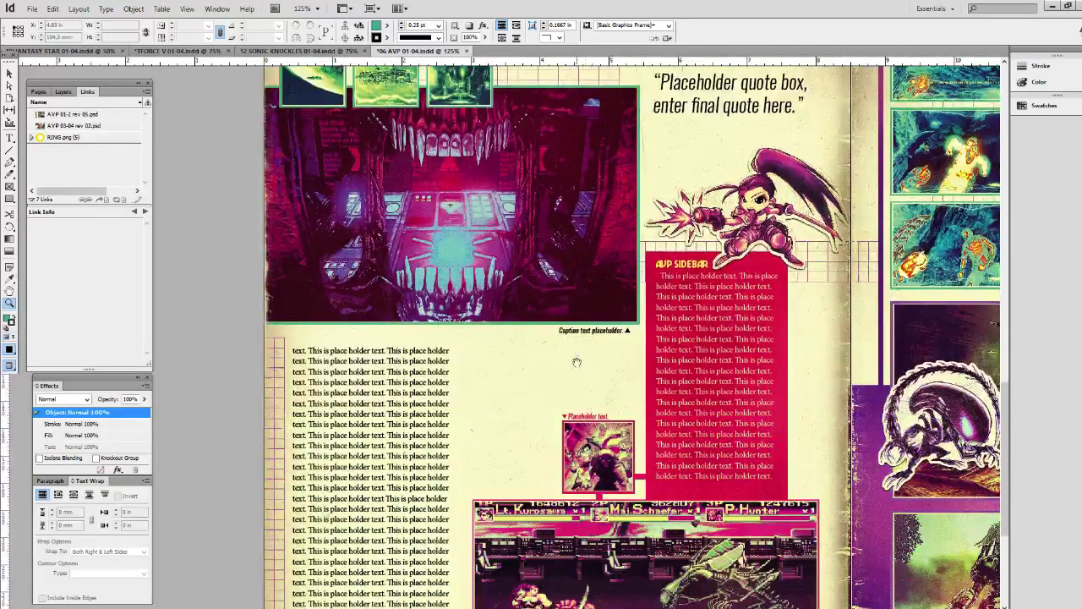
{"action": "key", "text": "ctrl+minus"}
{"action": "key", "text": "ctrl+minus"}
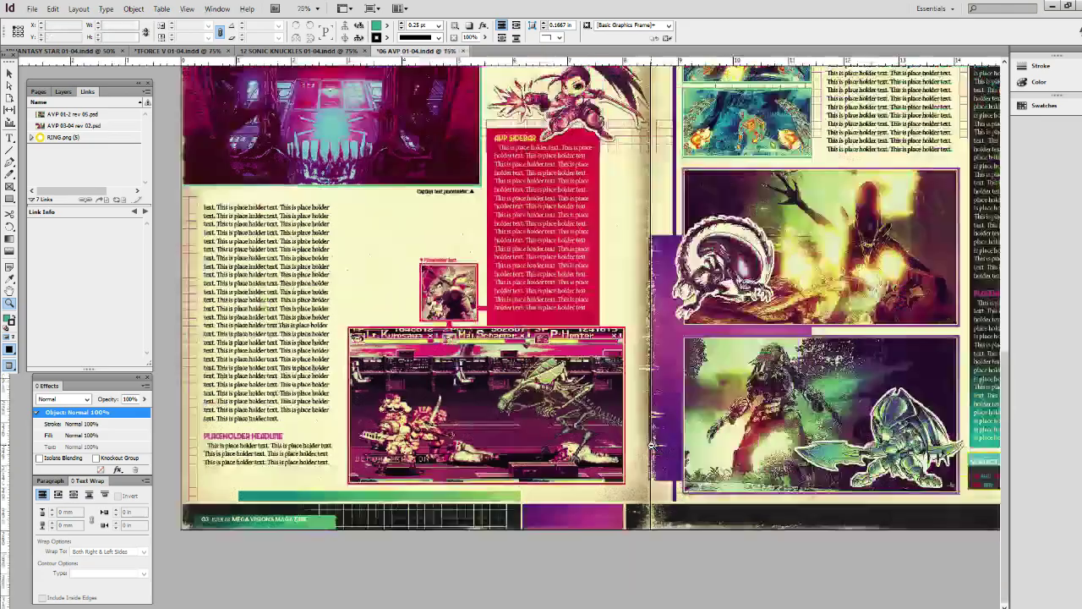
{"action": "scroll", "coordinate": [541, 339], "scroll_direction": "left", "scroll_amount": 2}
{"action": "scroll", "coordinate": [541, 338], "scroll_direction": "up", "scroll_amount": 1}
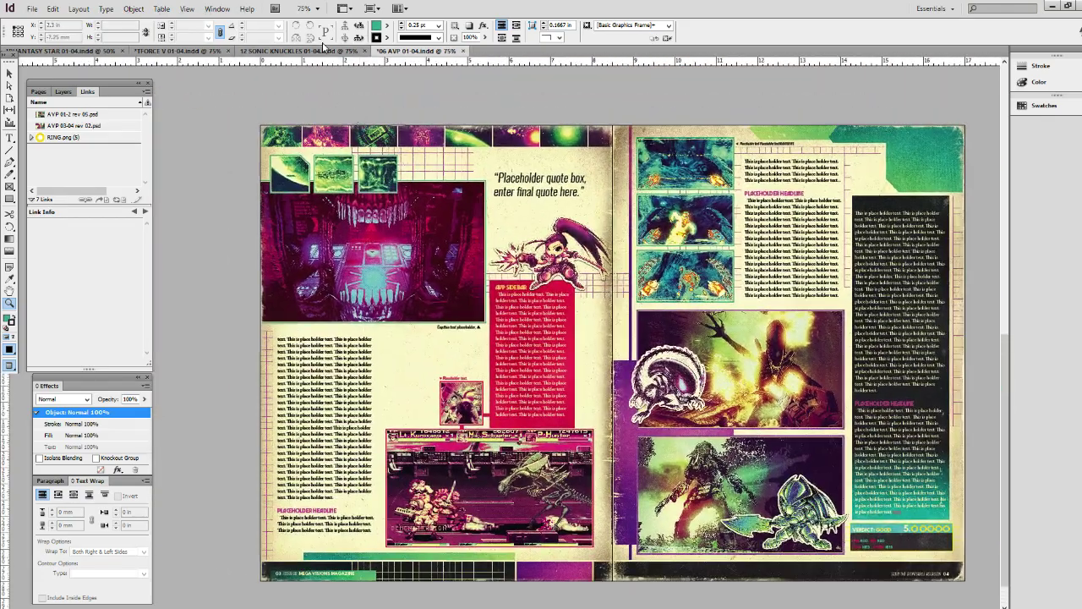
Step: Switch to 12 SONIC KNUCKLES 01-04.indd and compare its first and second spreads at 75%
{"action": "left_click", "coordinate": [326, 51]}
{"action": "scroll", "coordinate": [558, 414], "scroll_direction": "down", "scroll_amount": 10}
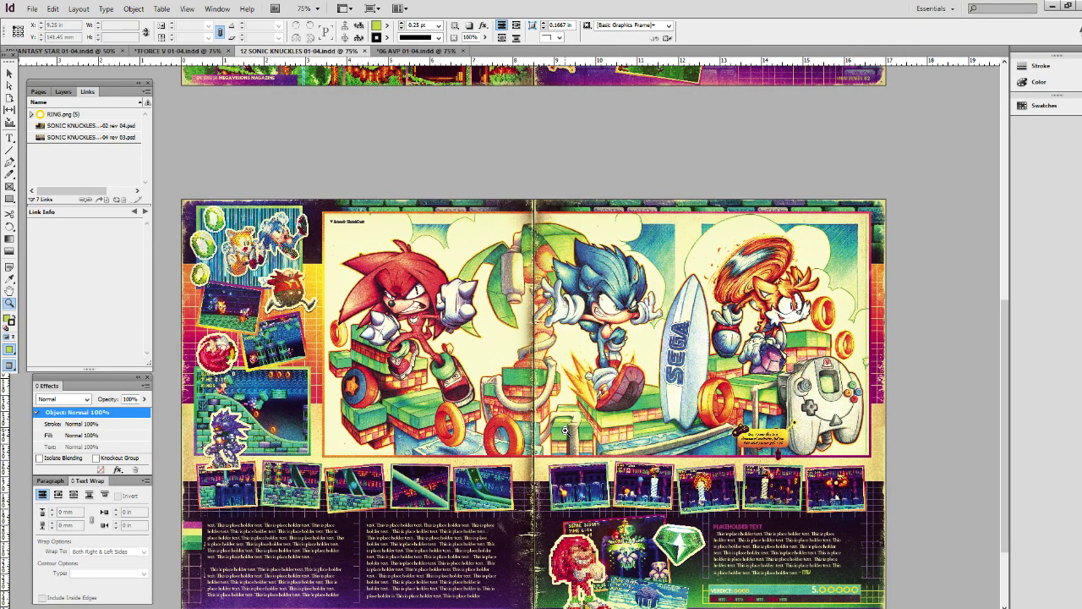
{"action": "scroll", "coordinate": [565, 430], "scroll_direction": "up", "scroll_amount": 6}
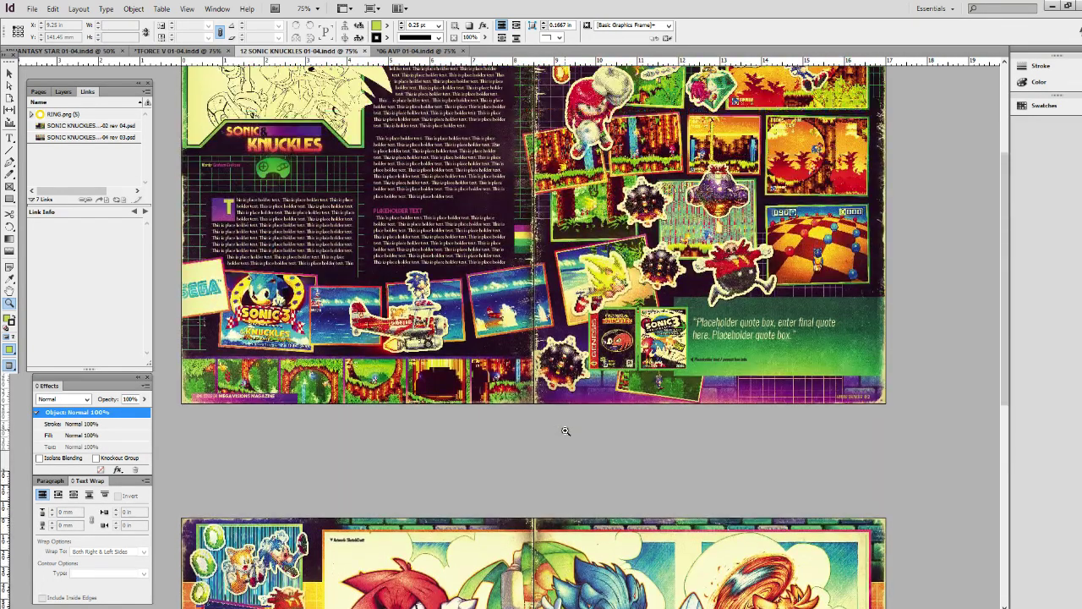
{"action": "scroll", "coordinate": [566, 431], "scroll_direction": "up", "scroll_amount": 3}
{"action": "scroll", "coordinate": [524, 406], "scroll_direction": "down", "scroll_amount": 8}
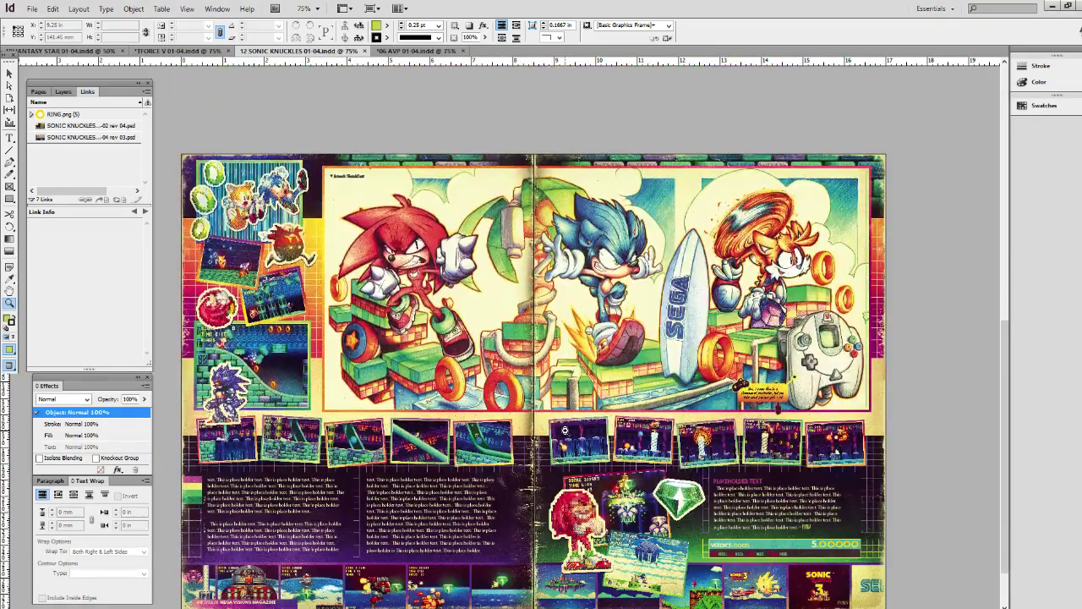
Step: Examine the second spread's large character illustration at 100% and compare it with the lower half of the first spread
{"action": "left_click", "coordinate": [502, 382]}
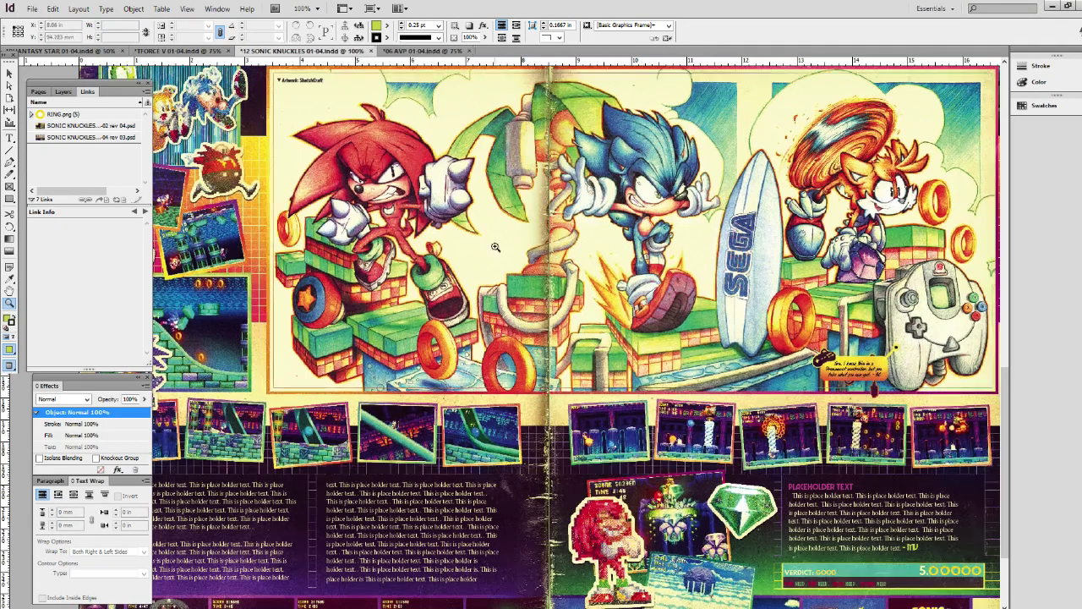
{"action": "scroll", "coordinate": [495, 309], "scroll_direction": "up", "scroll_amount": 2}
{"action": "scroll", "coordinate": [495, 309], "scroll_direction": "up", "scroll_amount": 1}
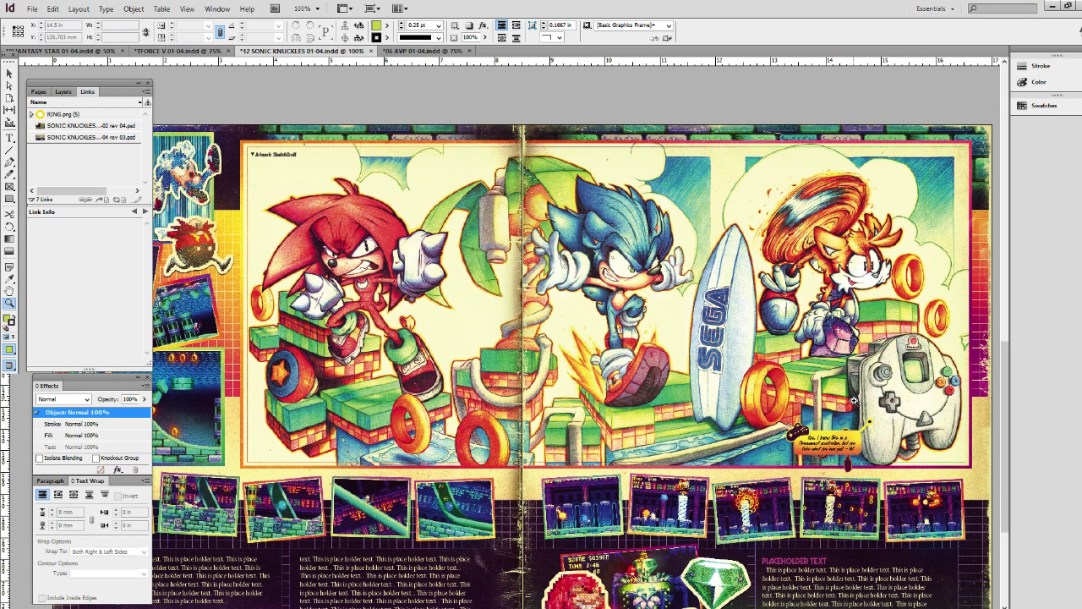
{"action": "scroll", "coordinate": [595, 330], "scroll_direction": "up", "scroll_amount": 15}
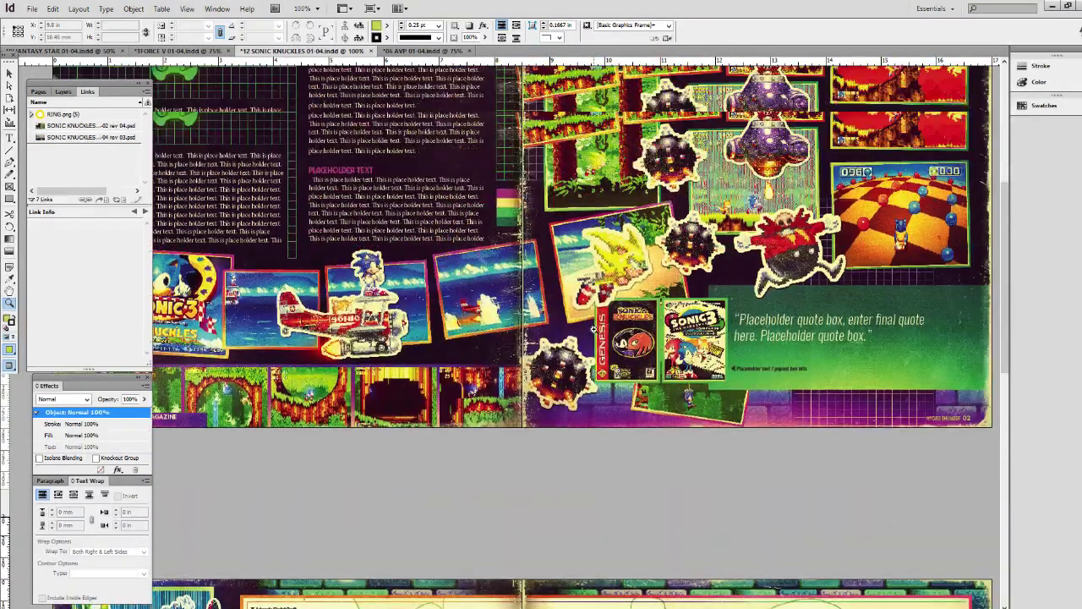
{"action": "scroll", "coordinate": [594, 329], "scroll_direction": "up", "scroll_amount": 3}
{"action": "scroll", "coordinate": [594, 329], "scroll_direction": "left", "scroll_amount": 2}
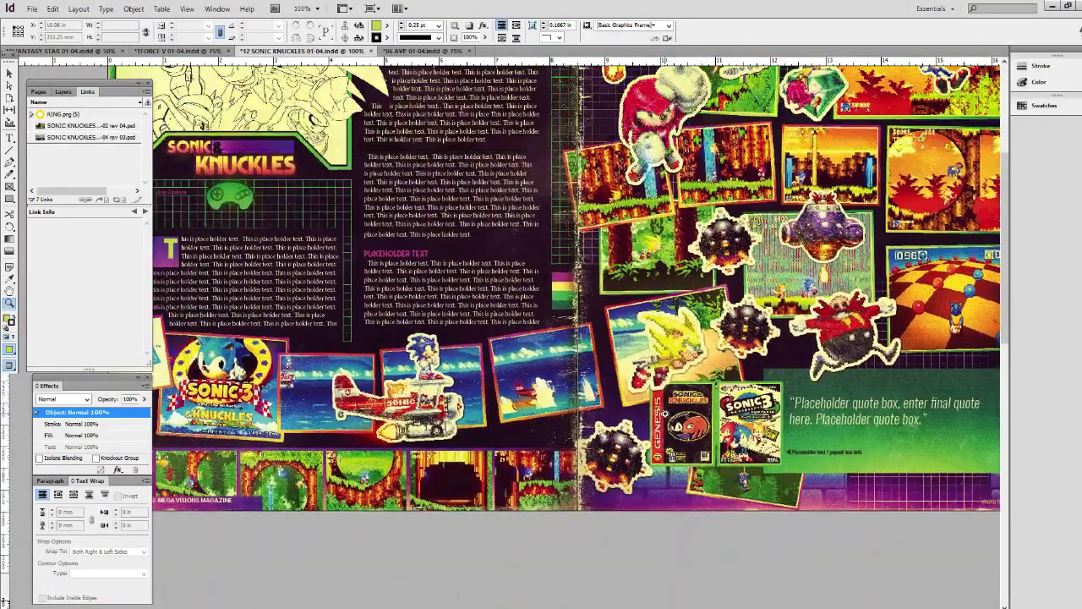
{"action": "scroll", "coordinate": [665, 413], "scroll_direction": "down", "scroll_amount": 15}
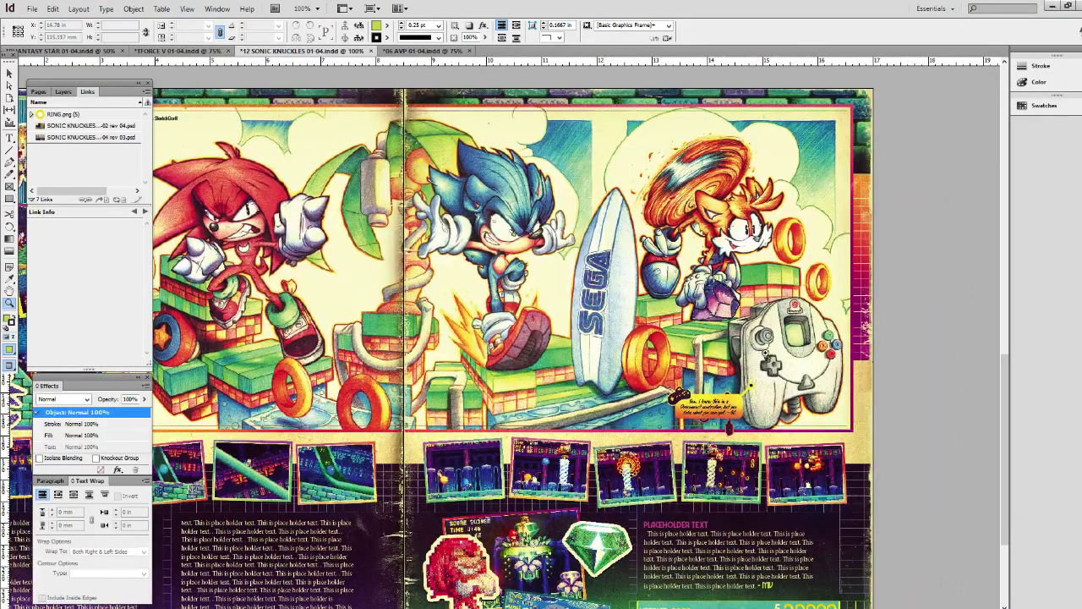
Step: Examine the Dreamcast controller and its callout note at 200%, and zoom back out to the illustration at 75%
{"action": "left_click", "coordinate": [755, 388]}
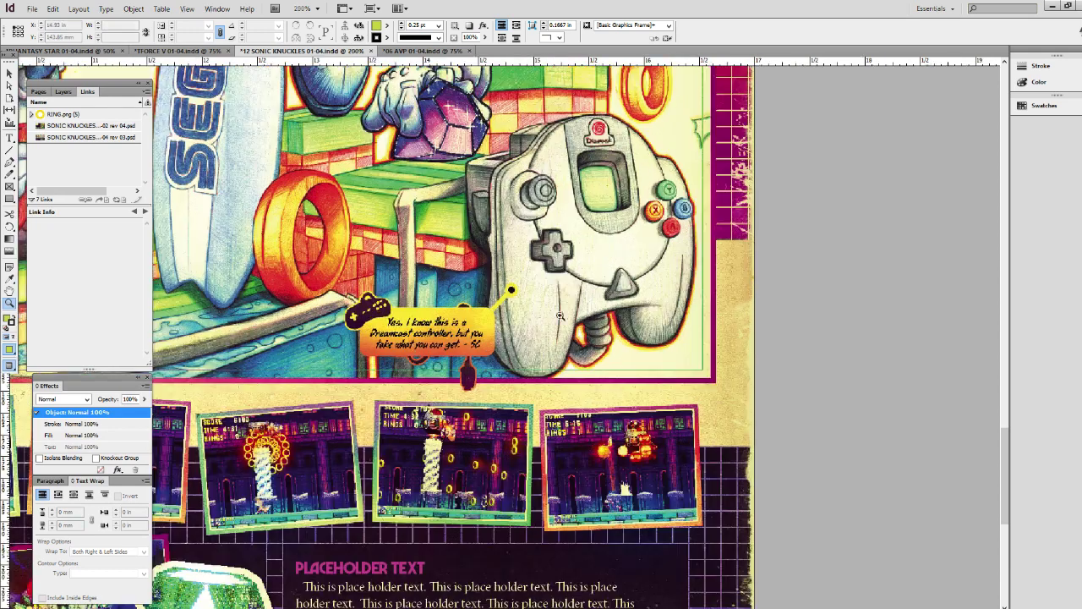
{"action": "left_click", "coordinate": [534, 319], "text": "alt"}
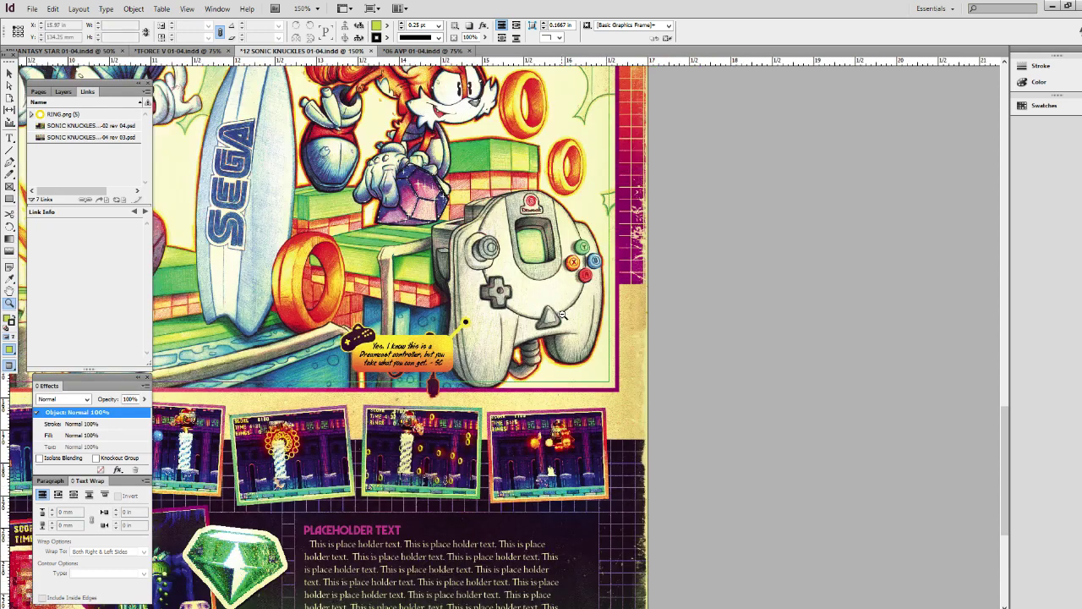
{"action": "left_click", "coordinate": [542, 317], "text": "alt"}
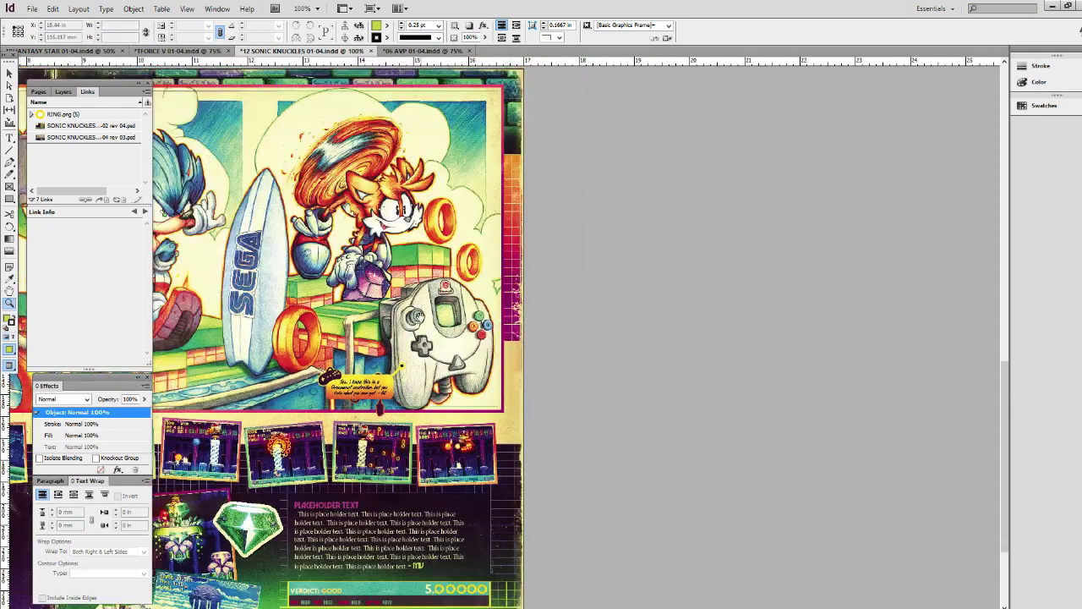
{"action": "left_click", "coordinate": [544, 317], "text": "alt"}
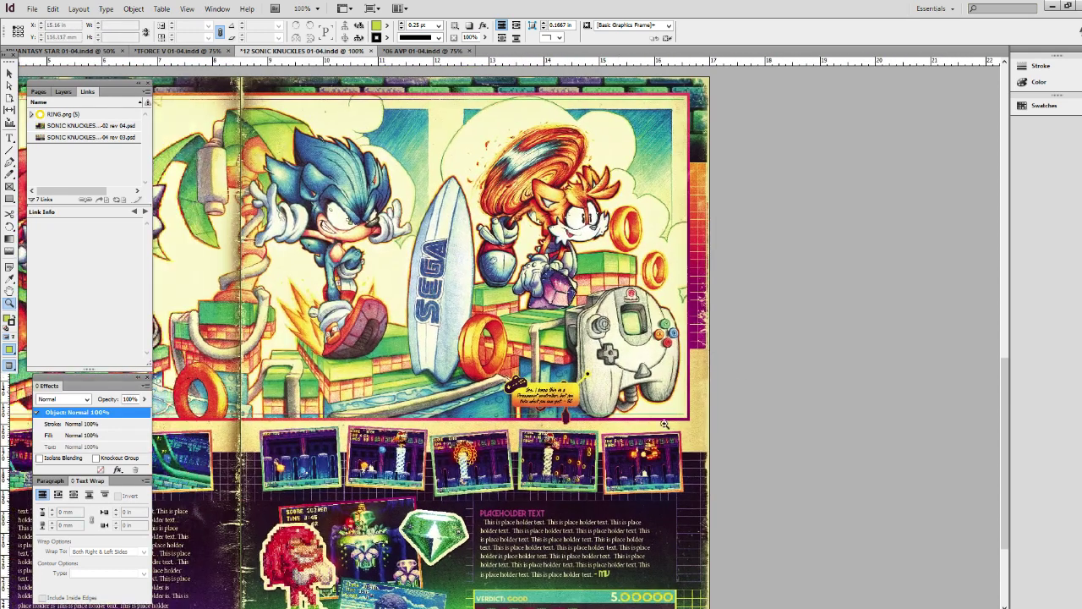
{"action": "scroll", "coordinate": [643, 355], "scroll_direction": "left", "scroll_amount": 3}
{"action": "scroll", "coordinate": [818, 314], "scroll_direction": "left", "scroll_amount": 4}
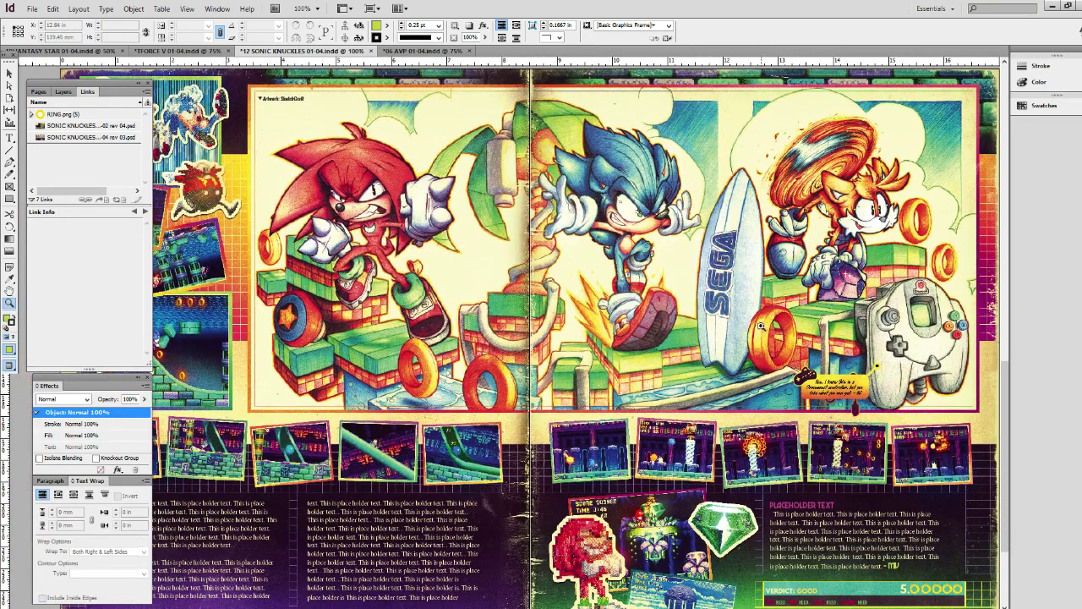
{"action": "left_click", "coordinate": [728, 304], "text": "alt"}
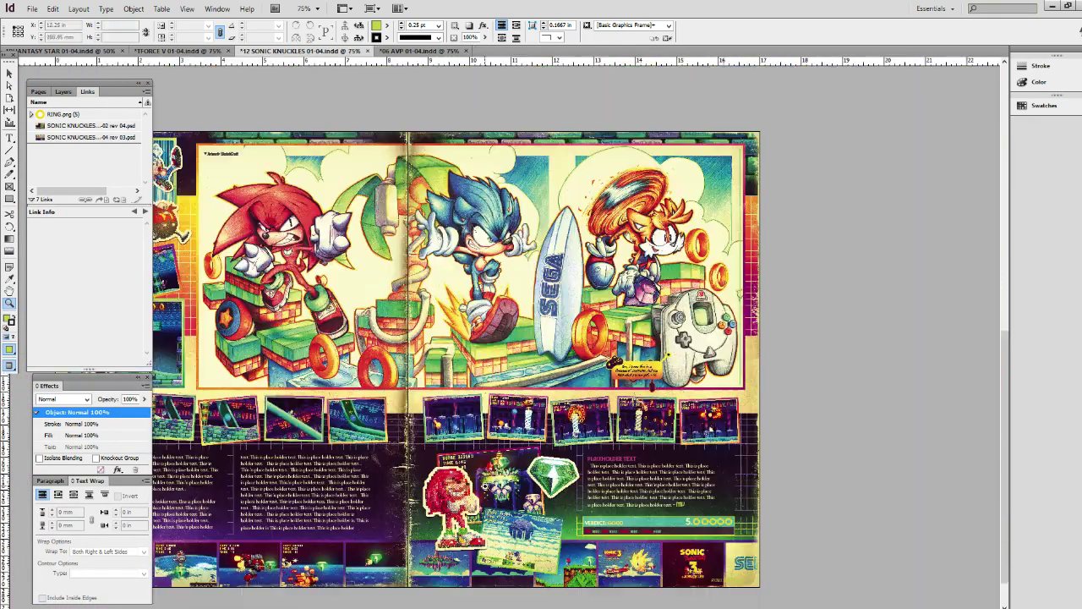
Step: Examine the Knuckles sprite and emerald collage on the lower right page at 125%, and return to the whole spread at 75%
{"action": "left_click", "coordinate": [487, 488]}
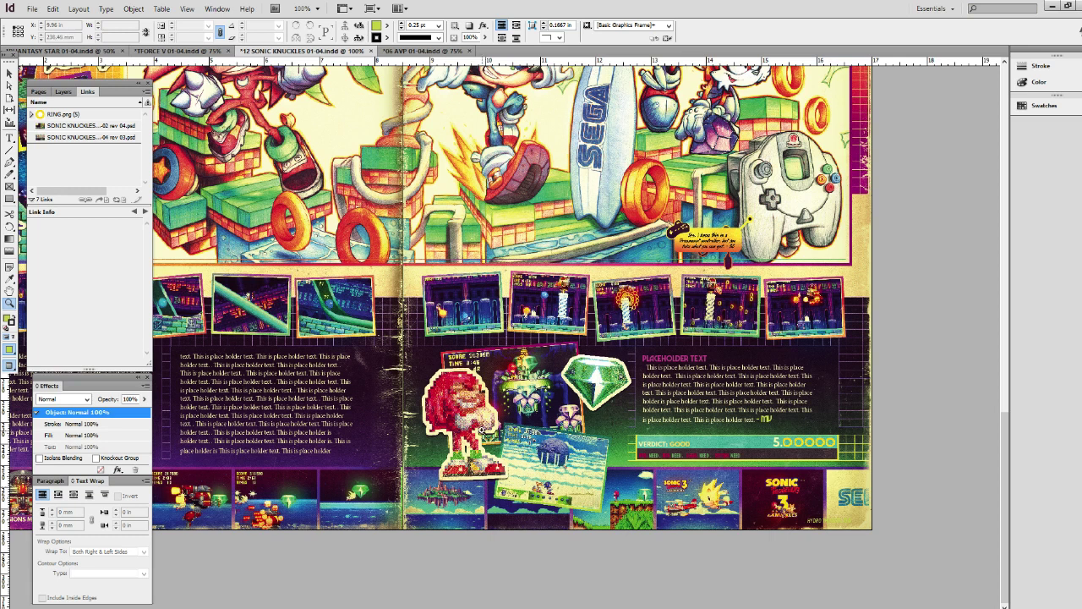
{"action": "left_click", "coordinate": [482, 432]}
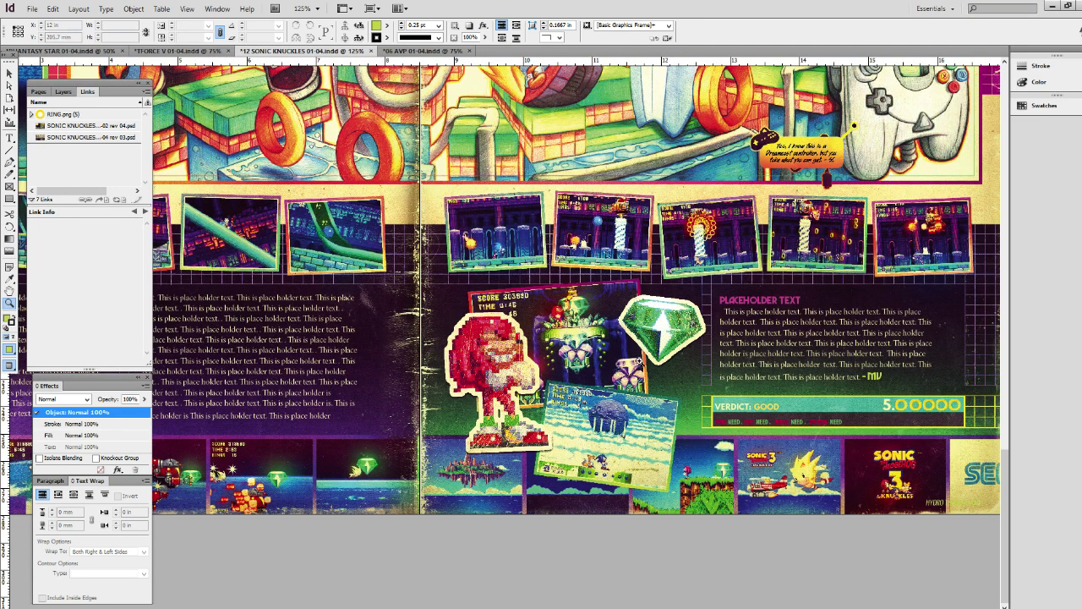
{"action": "left_click", "coordinate": [606, 416], "text": "alt"}
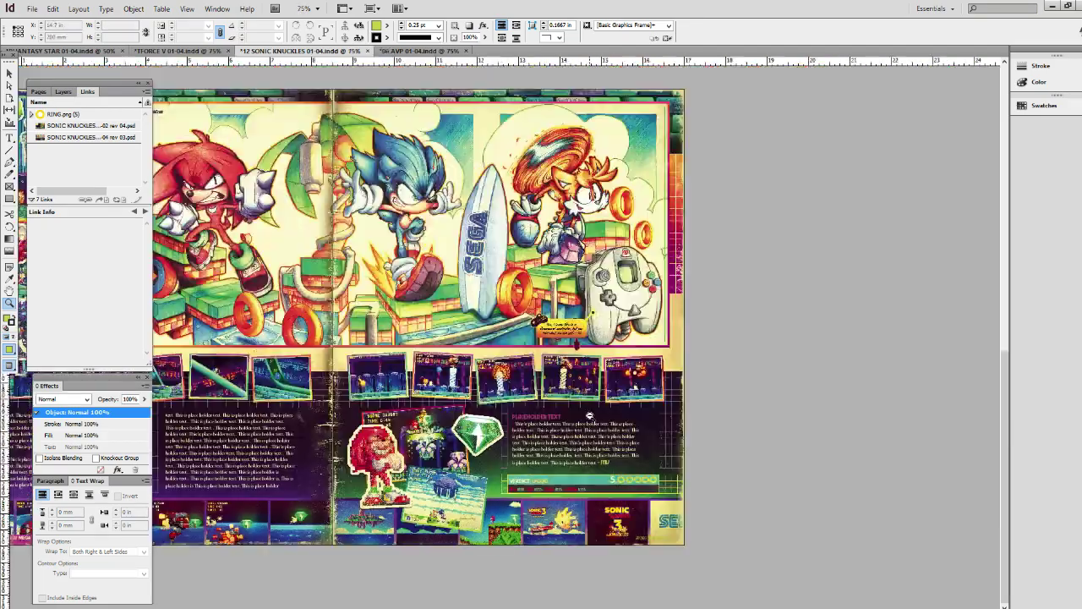
{"action": "left_click", "coordinate": [450, 406], "text": "alt"}
{"action": "left_click", "coordinate": [474, 396]}
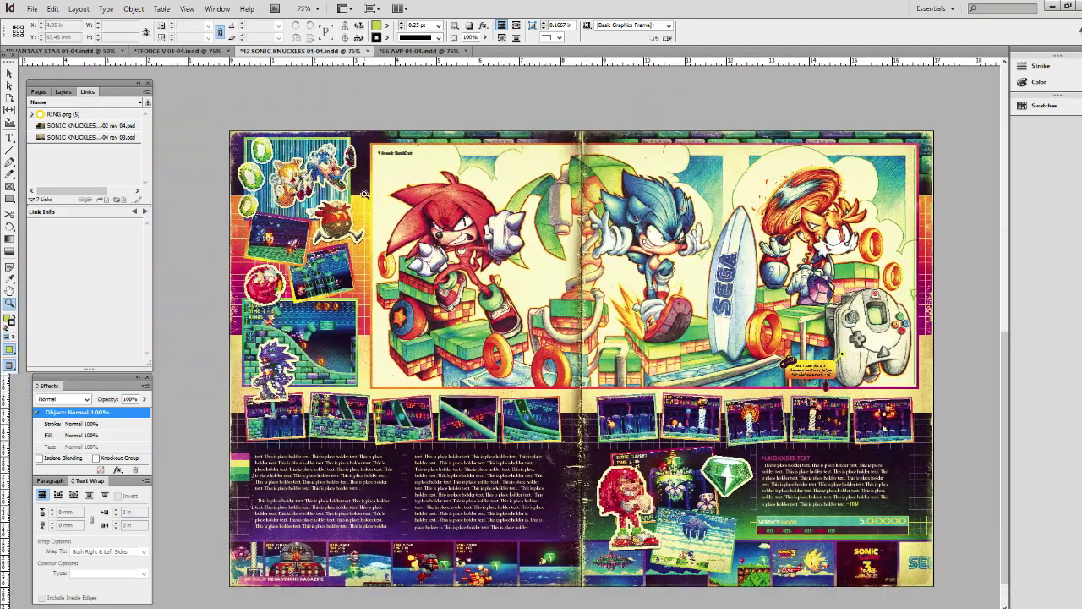
Step: Return to the first Sonic & Knuckles spread, examine its Sonic sprite and screenshot collage at 125%, and return to 75%
{"action": "scroll", "coordinate": [535, 362], "scroll_direction": "up", "scroll_amount": 10}
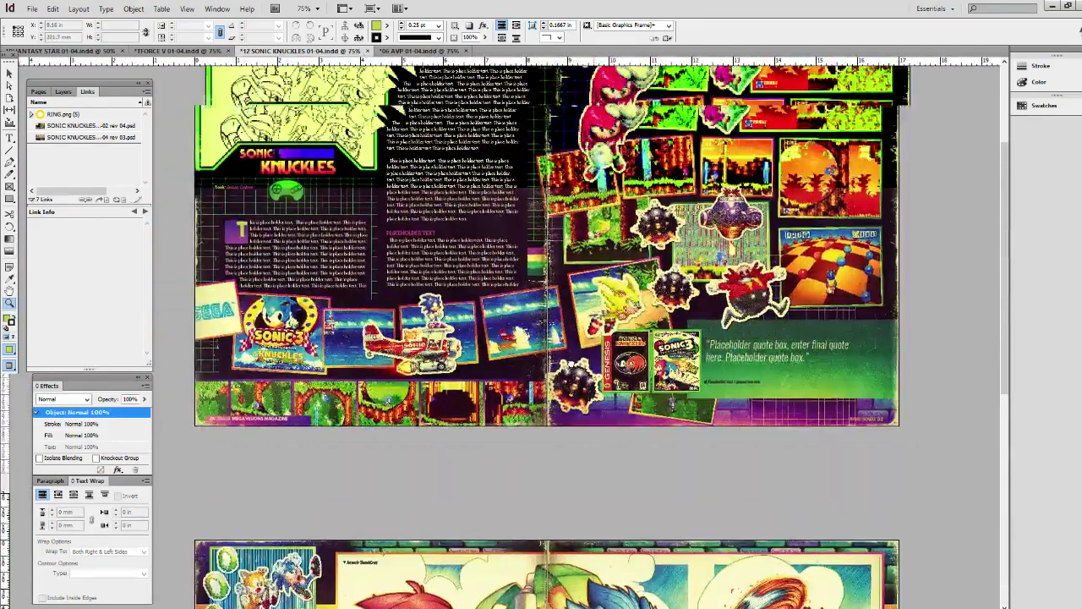
{"action": "scroll", "coordinate": [629, 364], "scroll_direction": "up", "scroll_amount": 1}
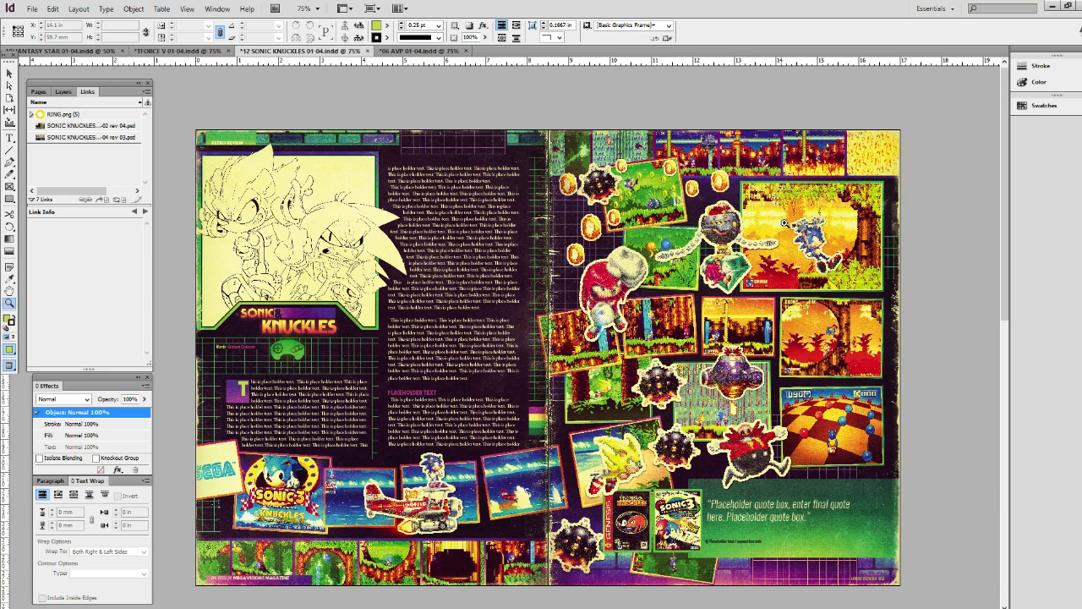
{"action": "left_click", "coordinate": [786, 243]}
{"action": "left_click", "coordinate": [532, 311]}
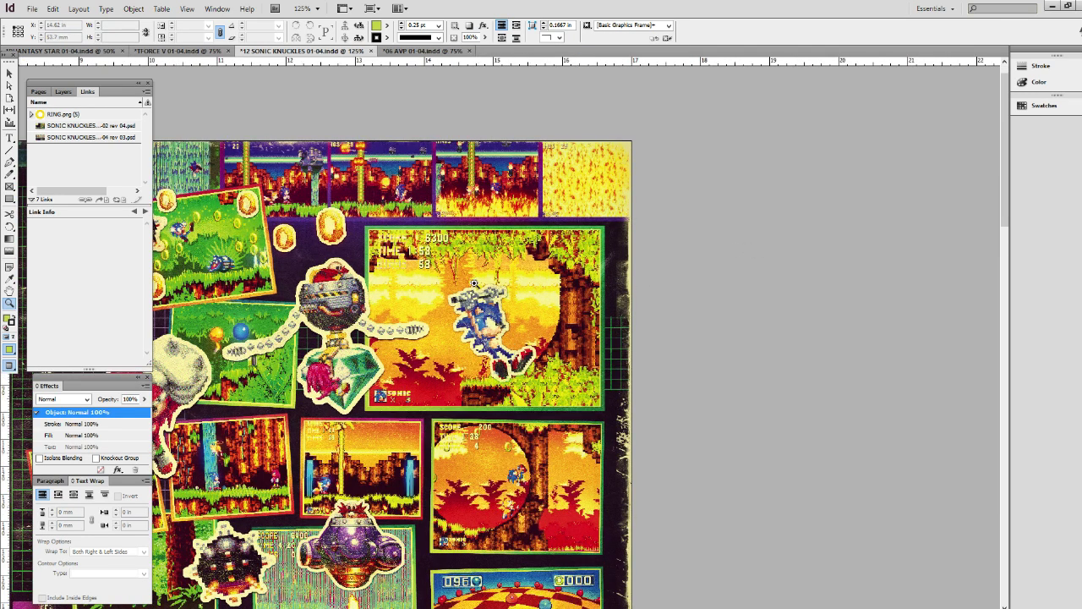
{"action": "left_click", "coordinate": [511, 394], "text": "alt"}
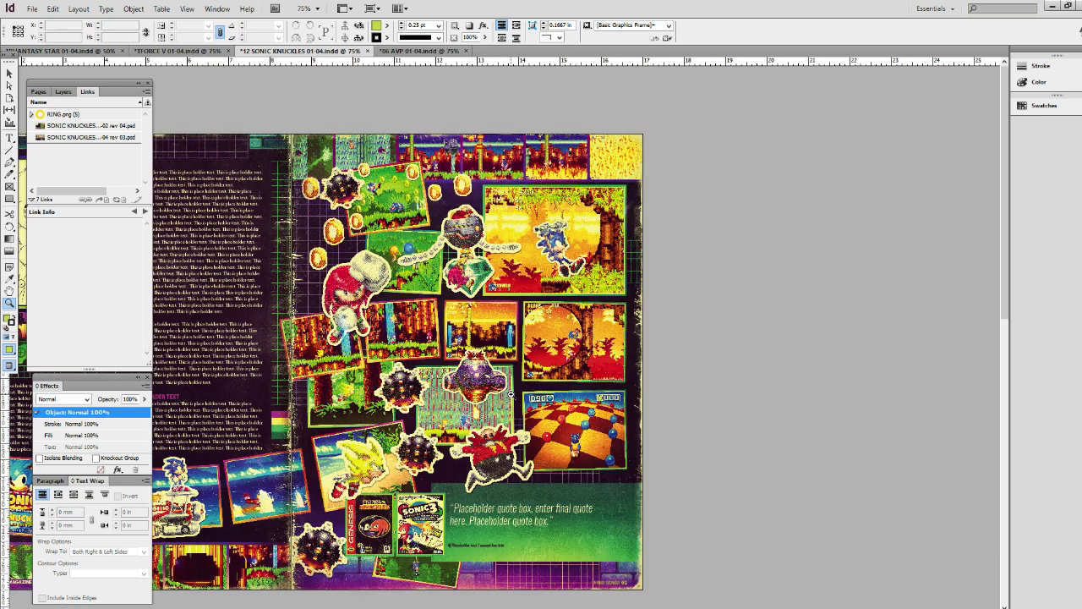
{"action": "left_click", "coordinate": [511, 395], "text": "alt"}
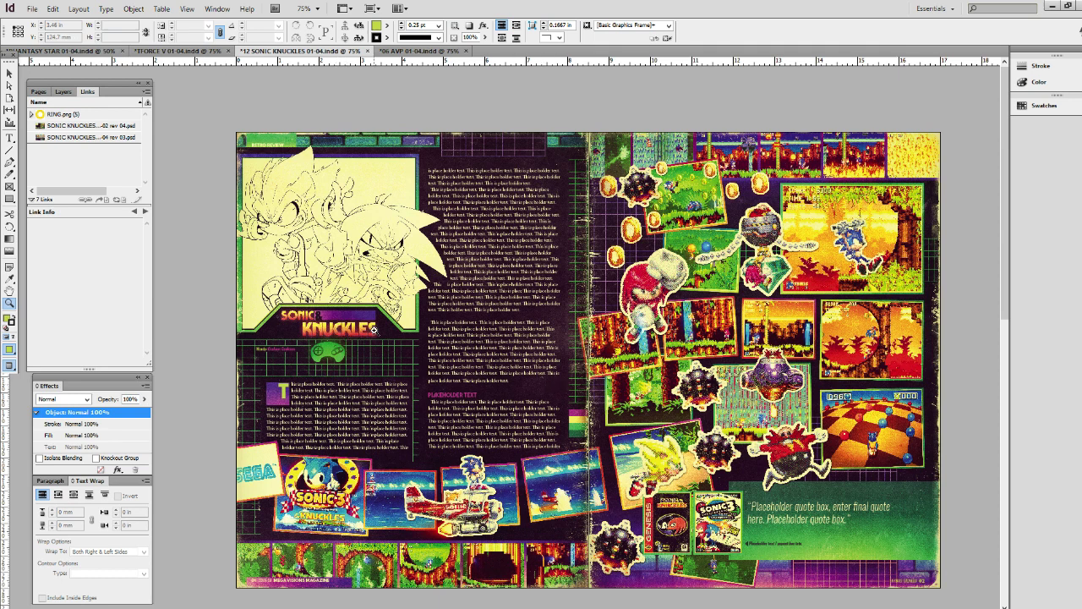
Step: Compare the second Sonic & Knuckles spread's character illustration page with the opening spread at 75%
{"action": "scroll", "coordinate": [759, 264], "scroll_direction": "down", "scroll_amount": 5}
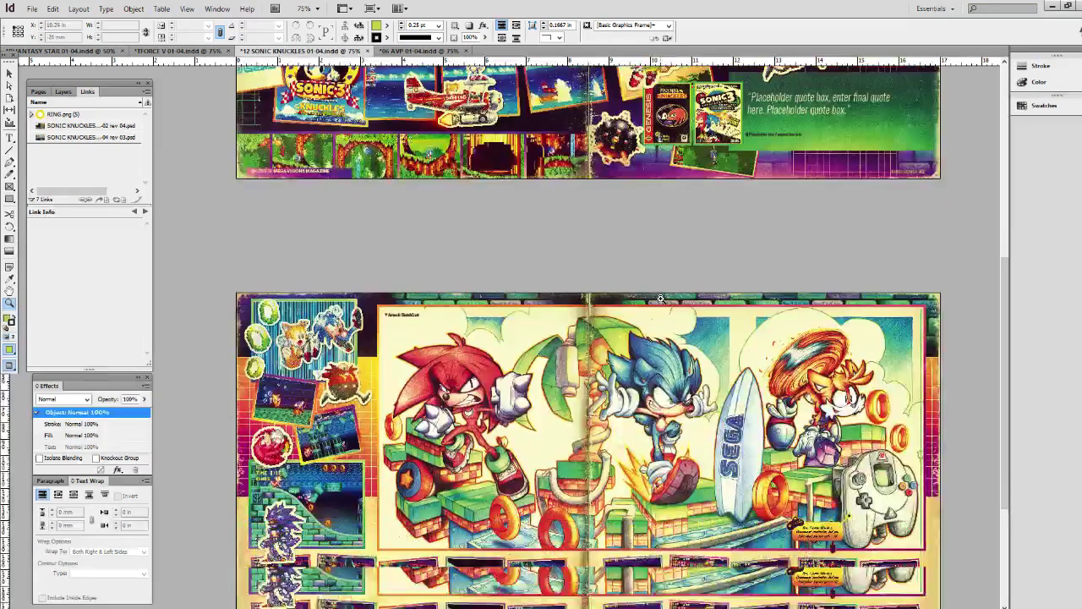
{"action": "scroll", "coordinate": [267, 227], "scroll_direction": "down", "scroll_amount": 2}
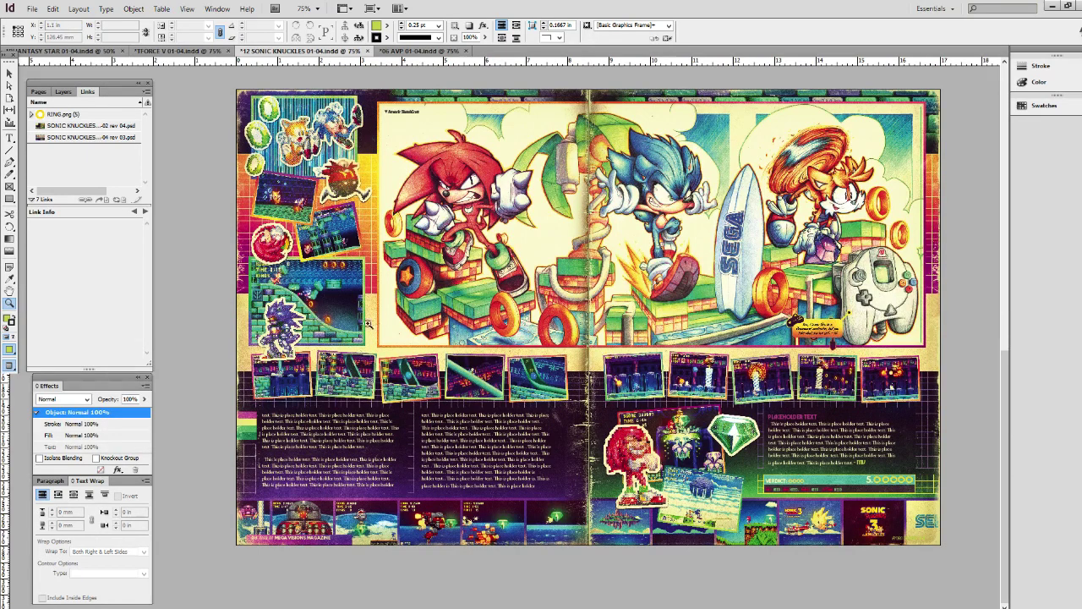
{"action": "scroll", "coordinate": [436, 433], "scroll_direction": "up", "scroll_amount": 6}
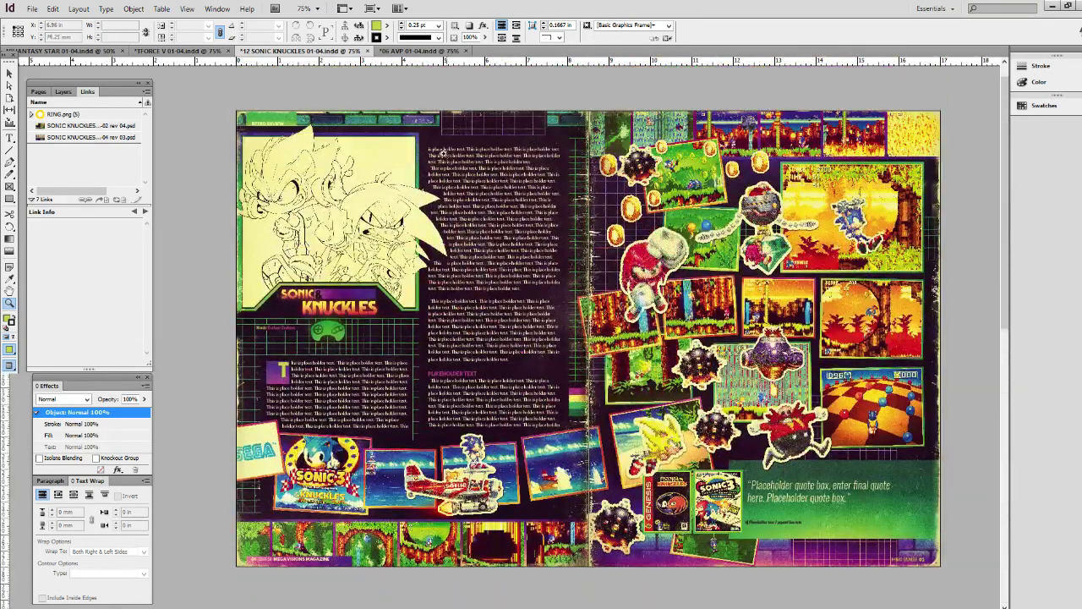
Step: Compare both spreads of 06 AVP 01-04.indd with the first spread of 12 SONIC KNUCKLES 01-04.indd
{"action": "left_click", "coordinate": [406, 51]}
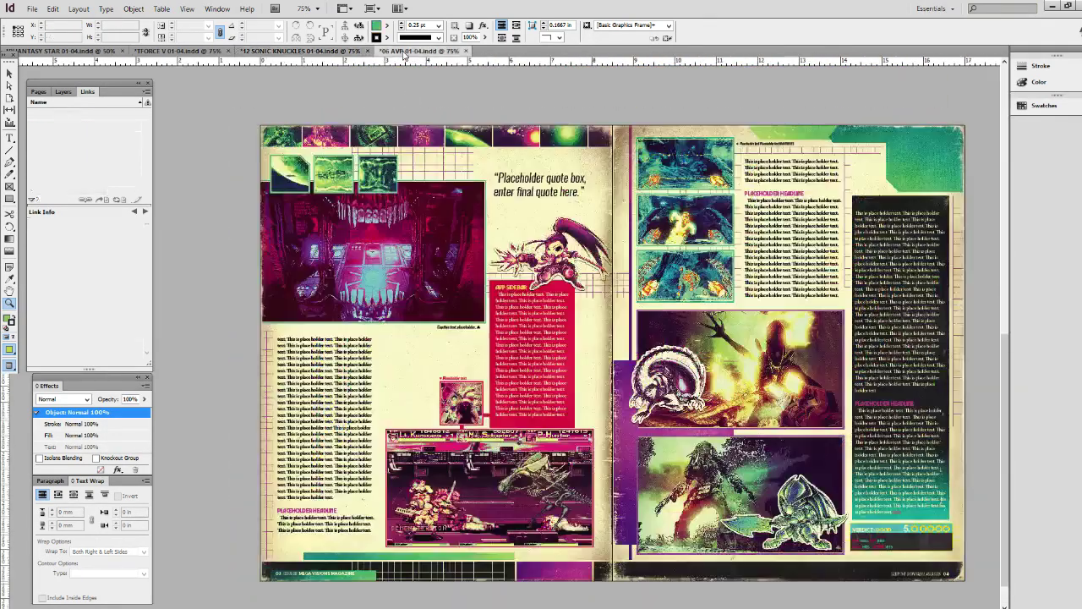
{"action": "scroll", "coordinate": [461, 176], "scroll_direction": "down", "scroll_amount": 4}
{"action": "scroll", "coordinate": [499, 228], "scroll_direction": "up", "scroll_amount": 4}
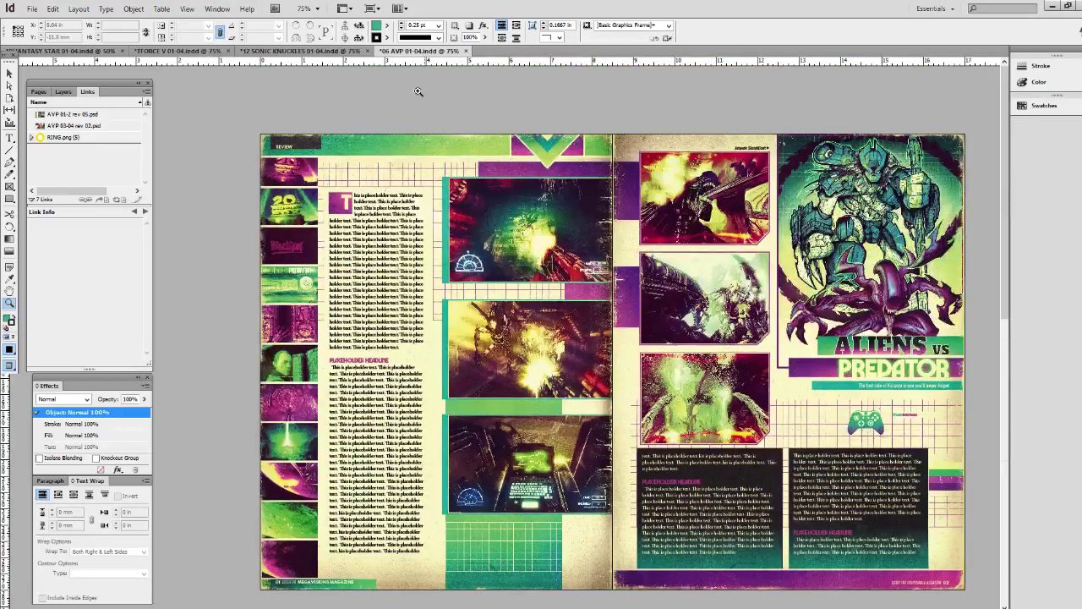
{"action": "left_click", "coordinate": [300, 51]}
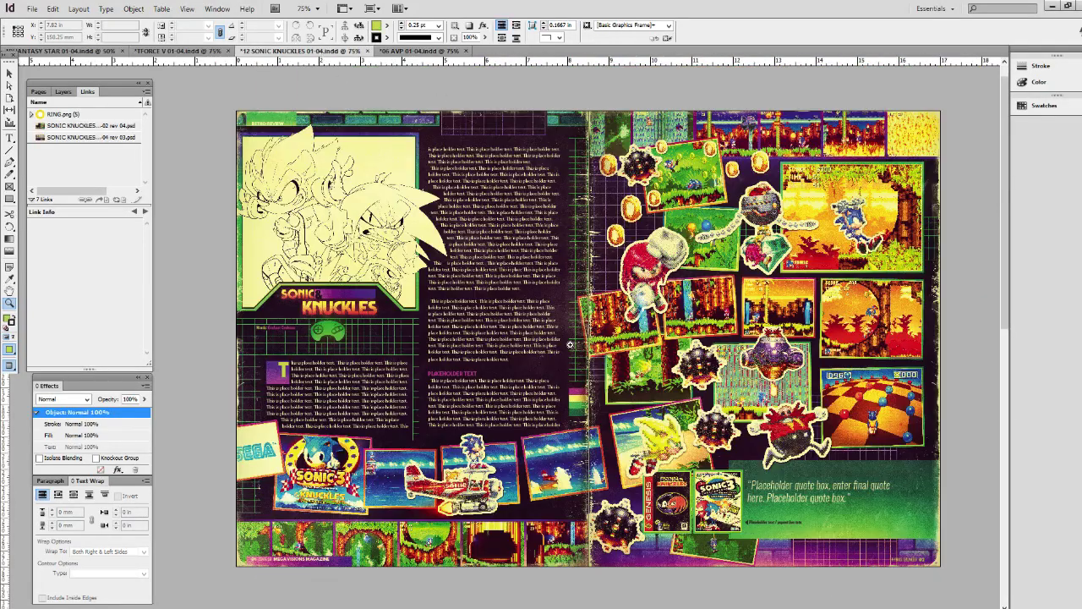
{"action": "left_click", "coordinate": [442, 54]}
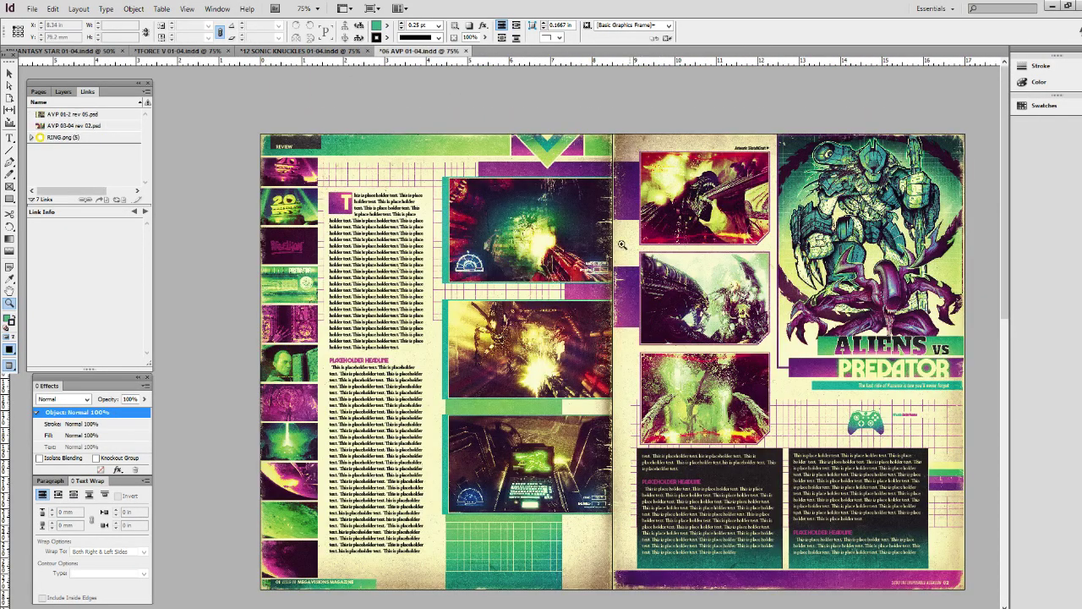
{"action": "scroll", "coordinate": [394, 194], "scroll_direction": "down", "scroll_amount": 10}
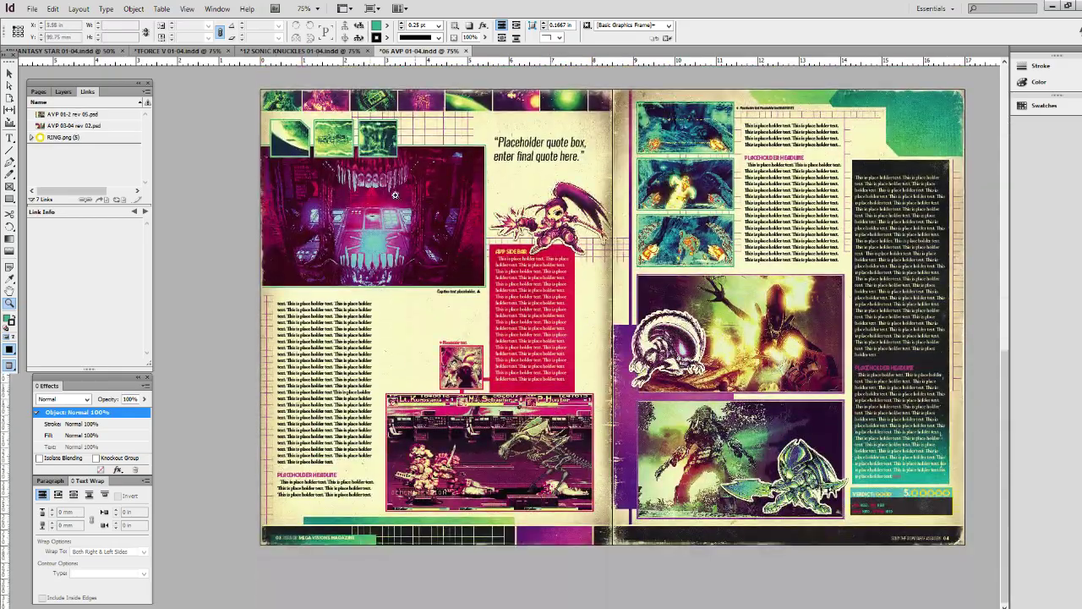
Step: Switch back to 12 SONIC KNUCKLES 01-04.indd and review its second spread, finishing on the whole first spread
{"action": "left_click", "coordinate": [343, 52]}
{"action": "scroll", "coordinate": [634, 286], "scroll_direction": "down", "scroll_amount": 10}
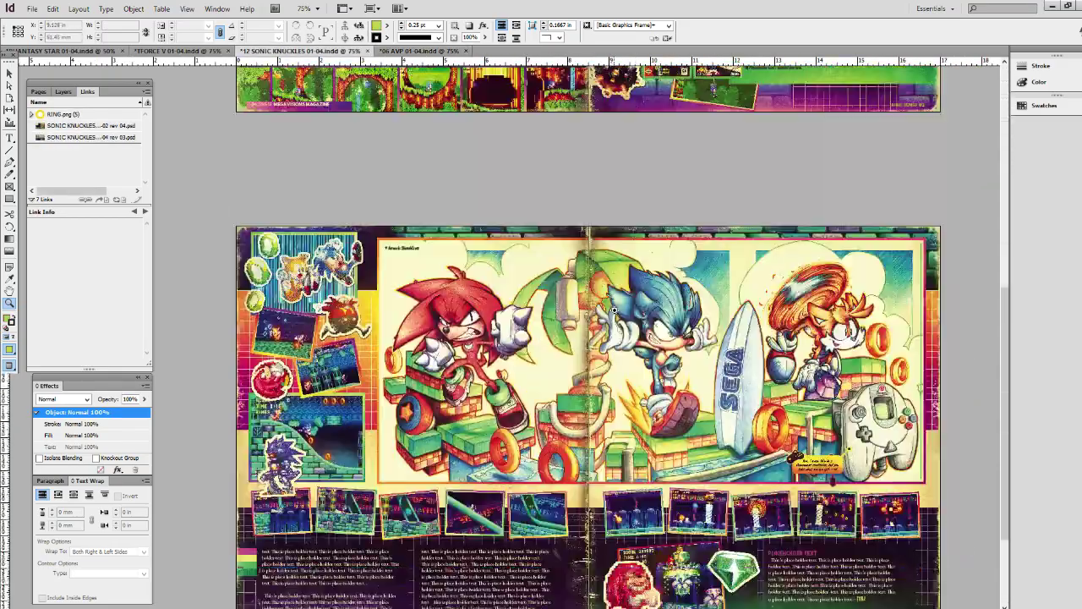
{"action": "scroll", "coordinate": [630, 307], "scroll_direction": "up", "scroll_amount": 10}
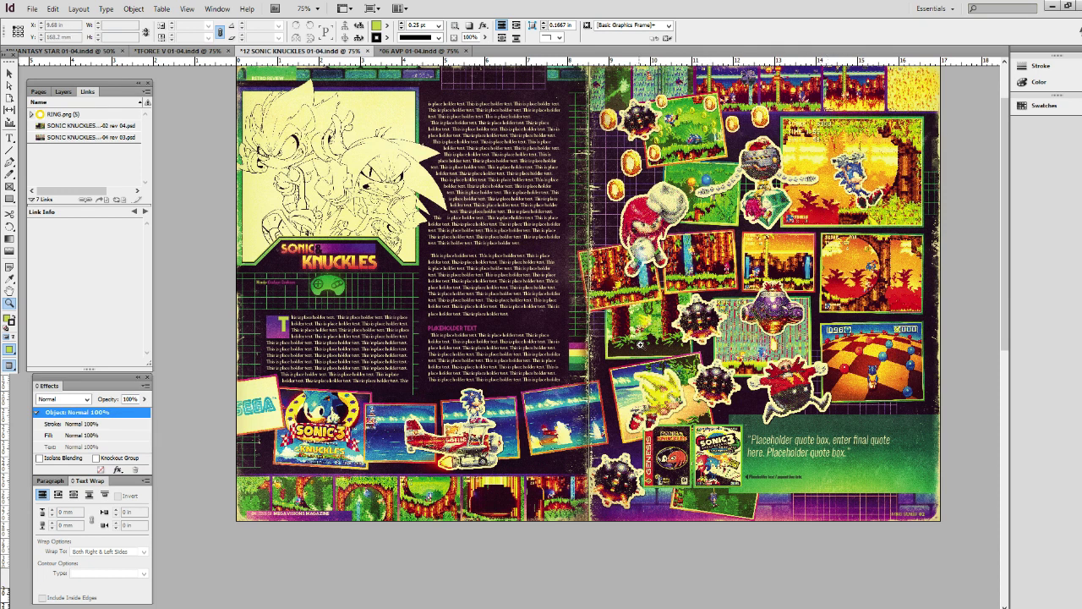
{"action": "scroll", "coordinate": [677, 338], "scroll_direction": "up", "scroll_amount": 1}
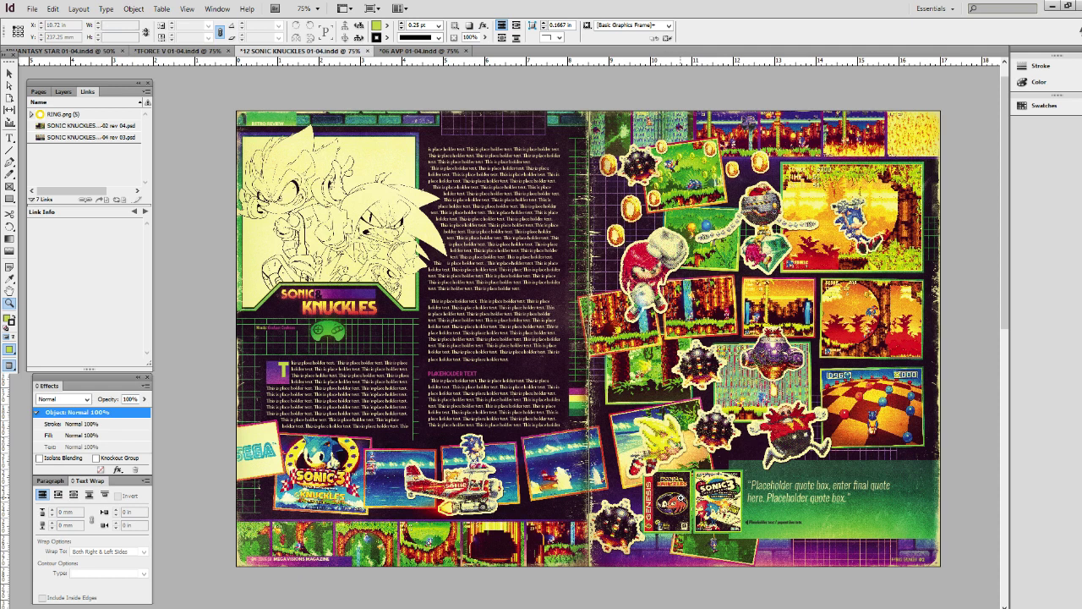
{"action": "scroll", "coordinate": [545, 335], "scroll_direction": "up", "scroll_amount": 1}
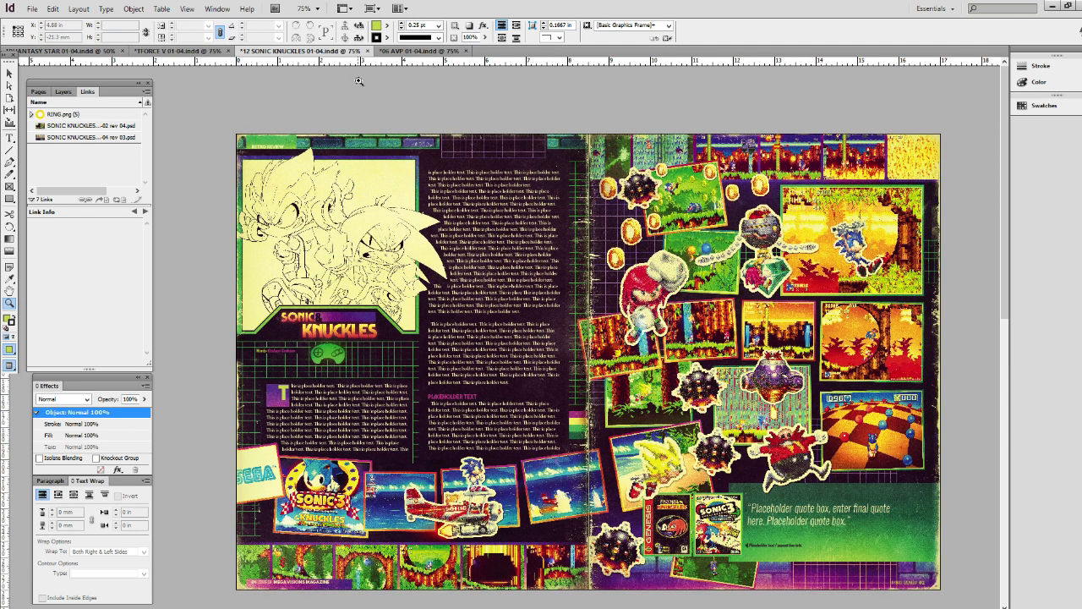
Step: Switch to TFORCE V 01-04.indd and review its second spread and its opening spread with the Thunder Force V title
{"action": "left_click", "coordinate": [180, 52]}
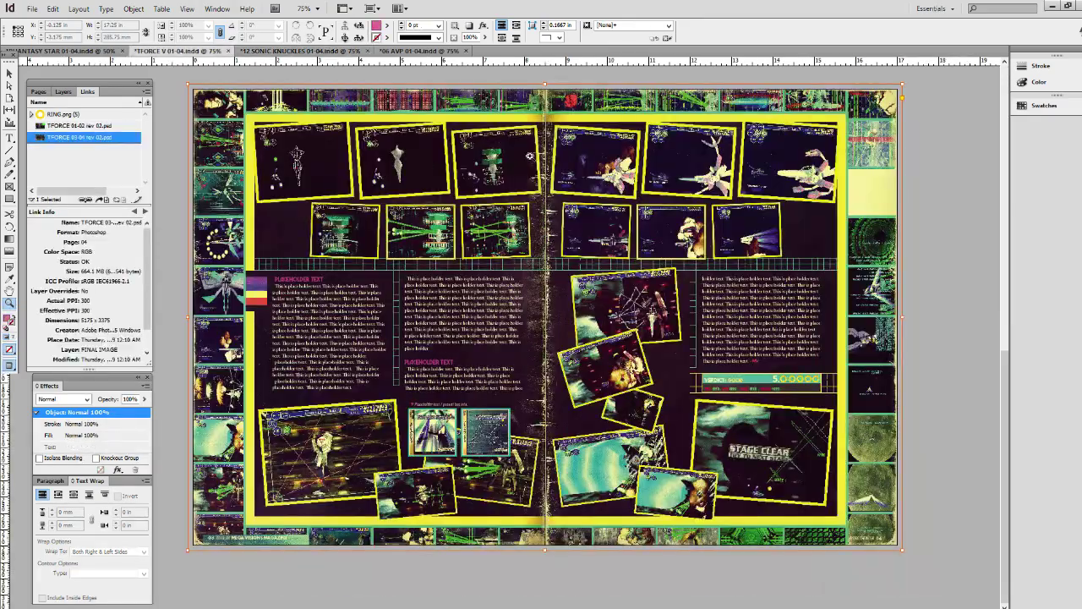
{"action": "scroll", "coordinate": [541, 250], "scroll_direction": "up", "scroll_amount": 10}
{"action": "scroll", "coordinate": [542, 250], "scroll_direction": "up", "scroll_amount": 4}
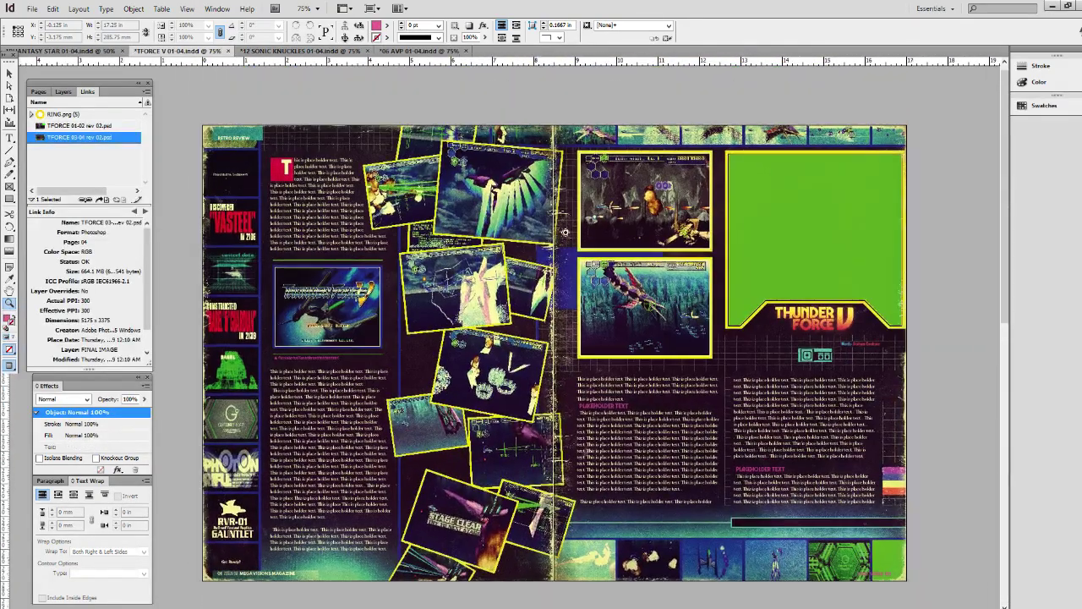
Step: Switch to the Phantasy Star 01-04.indd layout and compare its first and second spreads at 50%
{"action": "left_click", "coordinate": [88, 51]}
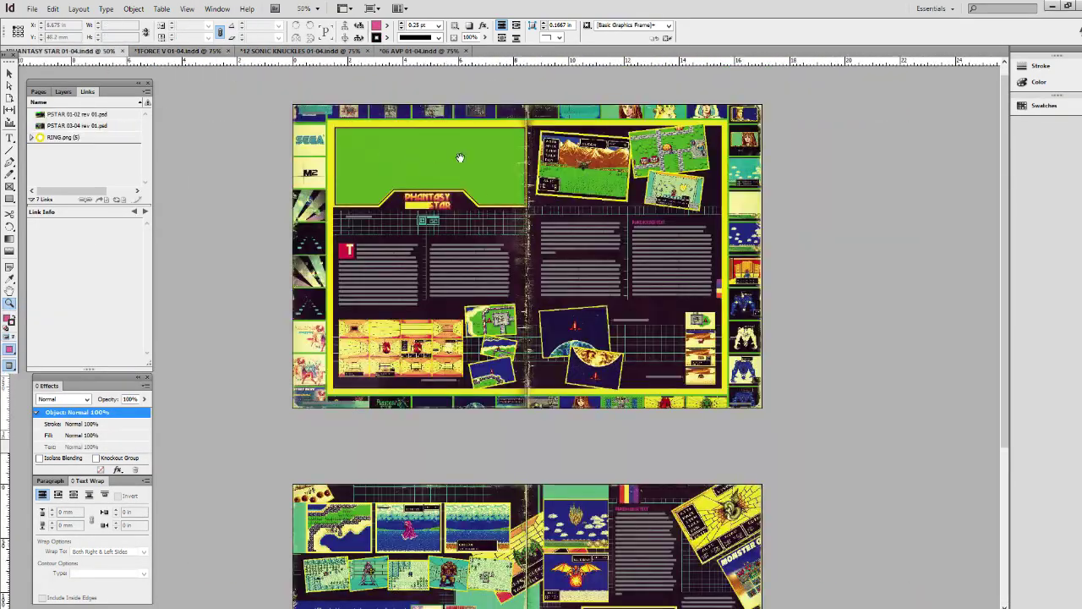
{"action": "scroll", "coordinate": [519, 162], "scroll_direction": "down", "scroll_amount": 3}
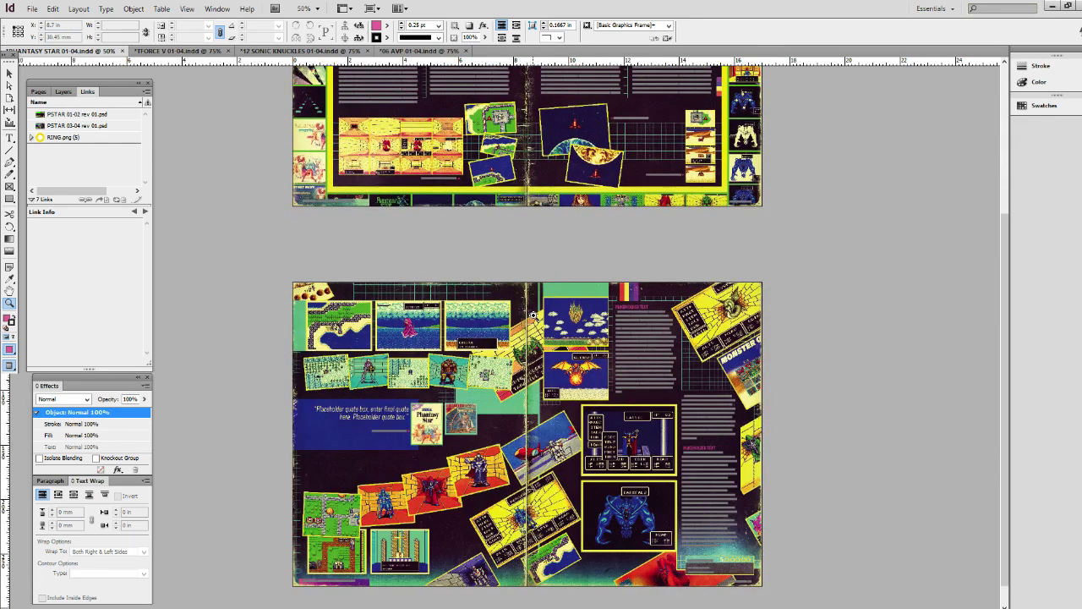
{"action": "scroll", "coordinate": [561, 313], "scroll_direction": "up", "scroll_amount": 3}
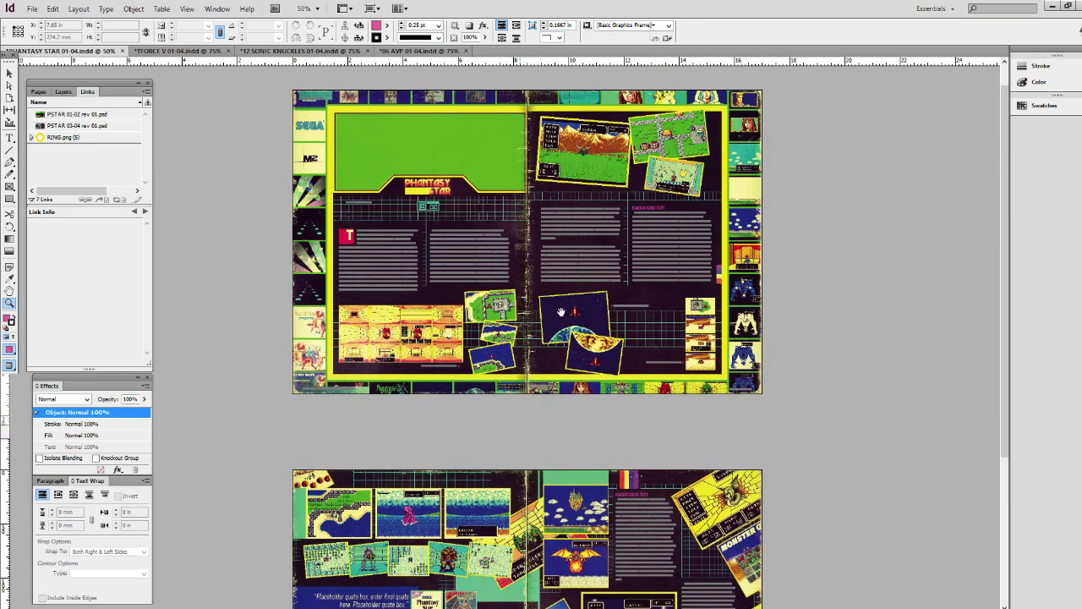
{"action": "scroll", "coordinate": [561, 313], "scroll_direction": "down", "scroll_amount": 3}
{"action": "scroll", "coordinate": [559, 354], "scroll_direction": "up", "scroll_amount": 2}
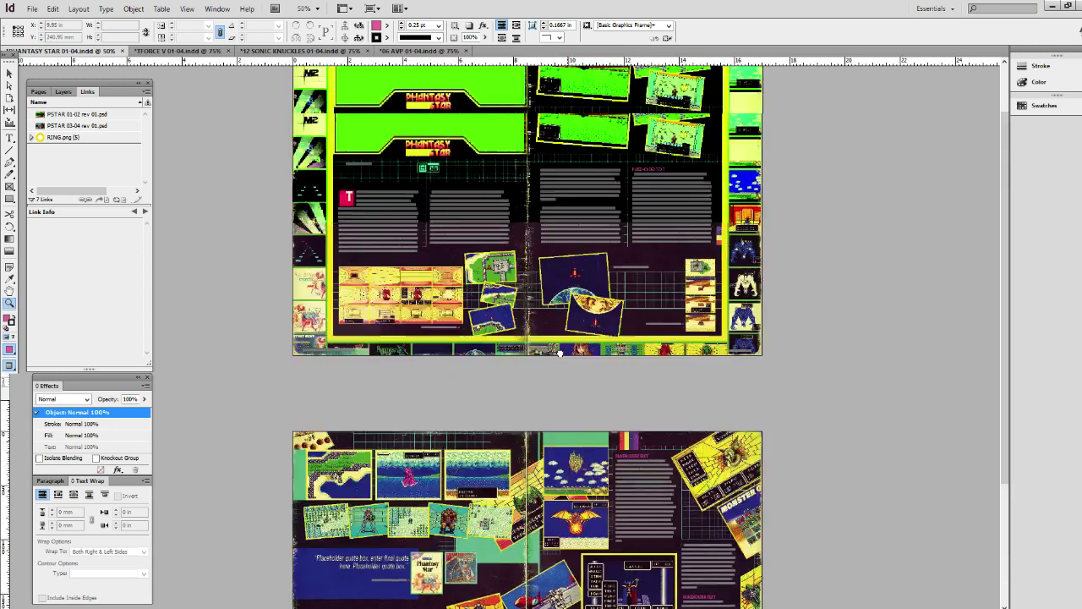
{"action": "scroll", "coordinate": [559, 354], "scroll_direction": "up", "scroll_amount": 1}
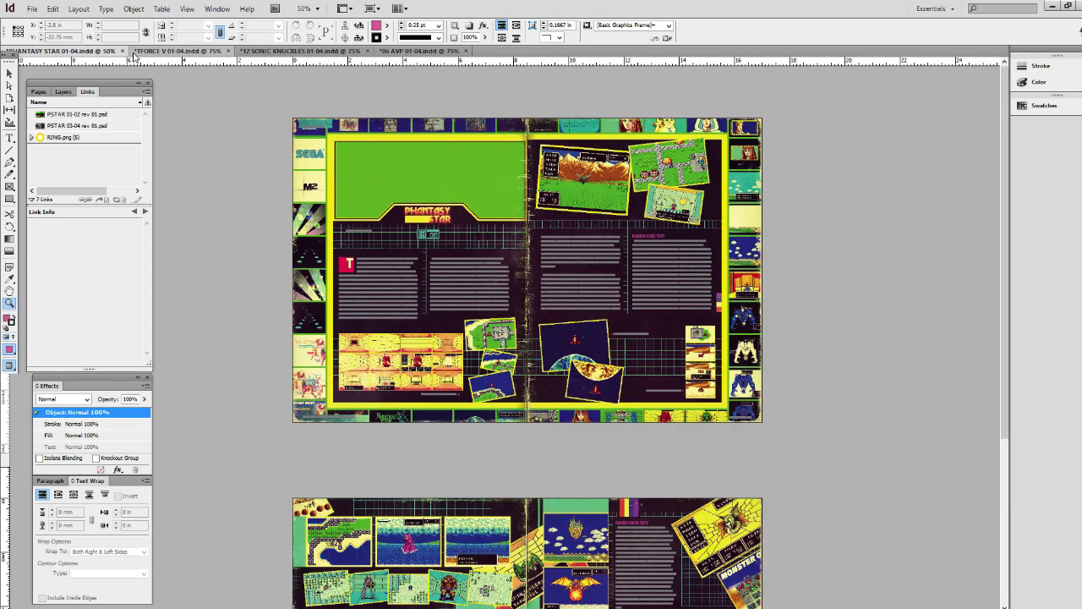
Step: Switch back to TFORCE V 01-04.indd and compare its opening spread with the yellow-framed second spread
{"action": "left_click", "coordinate": [159, 53]}
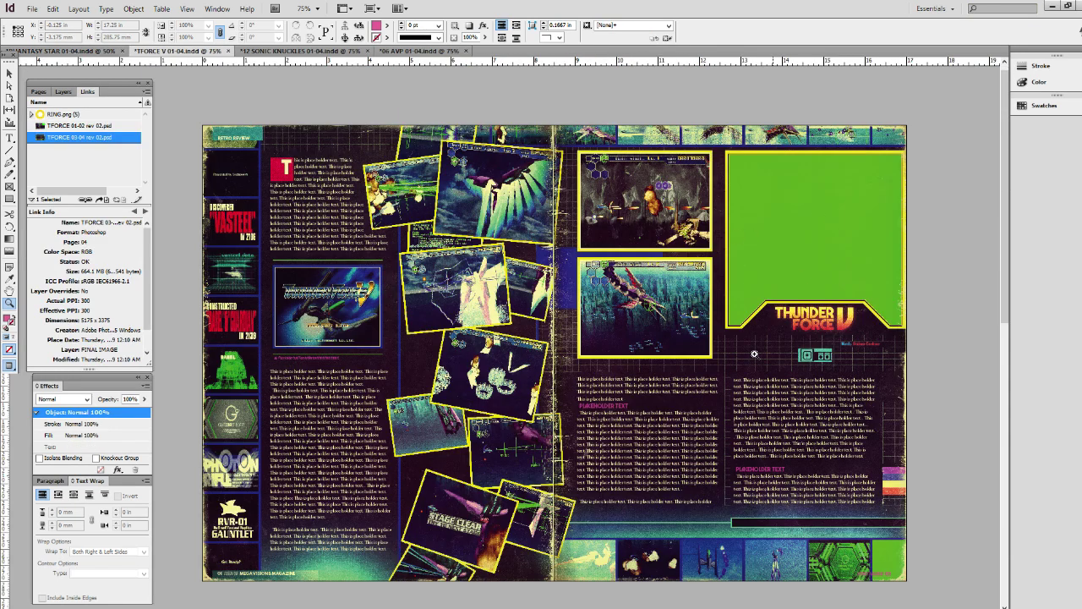
{"action": "scroll", "coordinate": [519, 297], "scroll_direction": "down", "scroll_amount": 5}
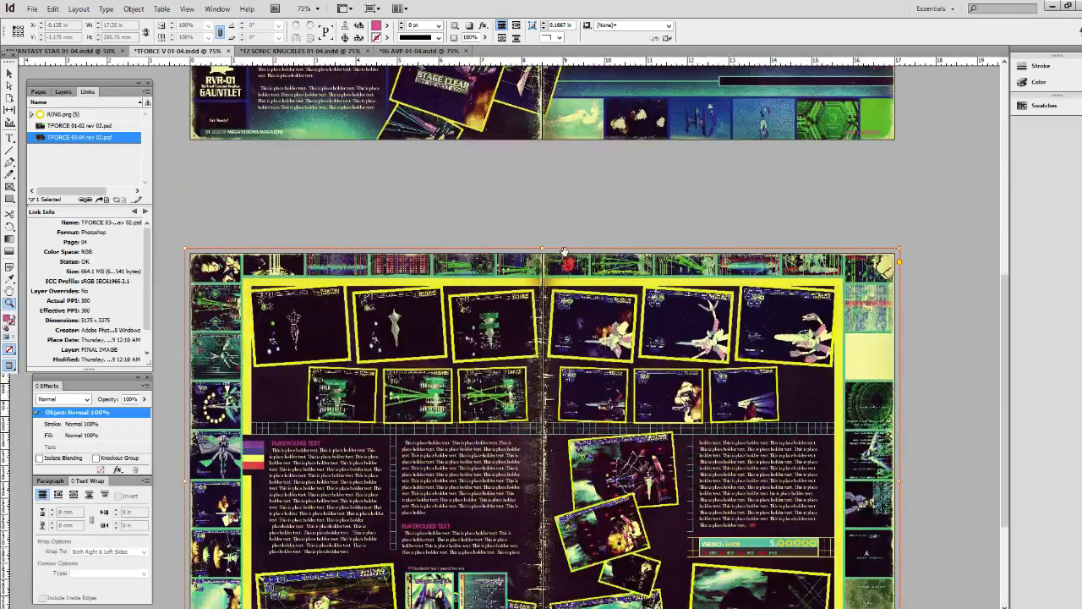
{"action": "scroll", "coordinate": [564, 252], "scroll_direction": "up", "scroll_amount": 5}
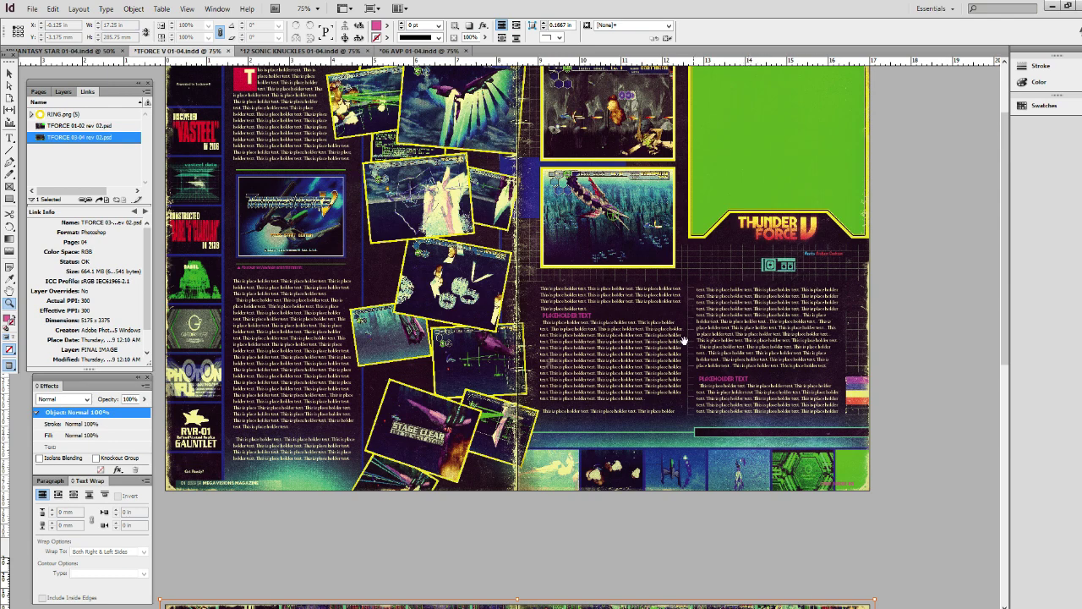
{"action": "scroll", "coordinate": [684, 340], "scroll_direction": "down", "scroll_amount": 5}
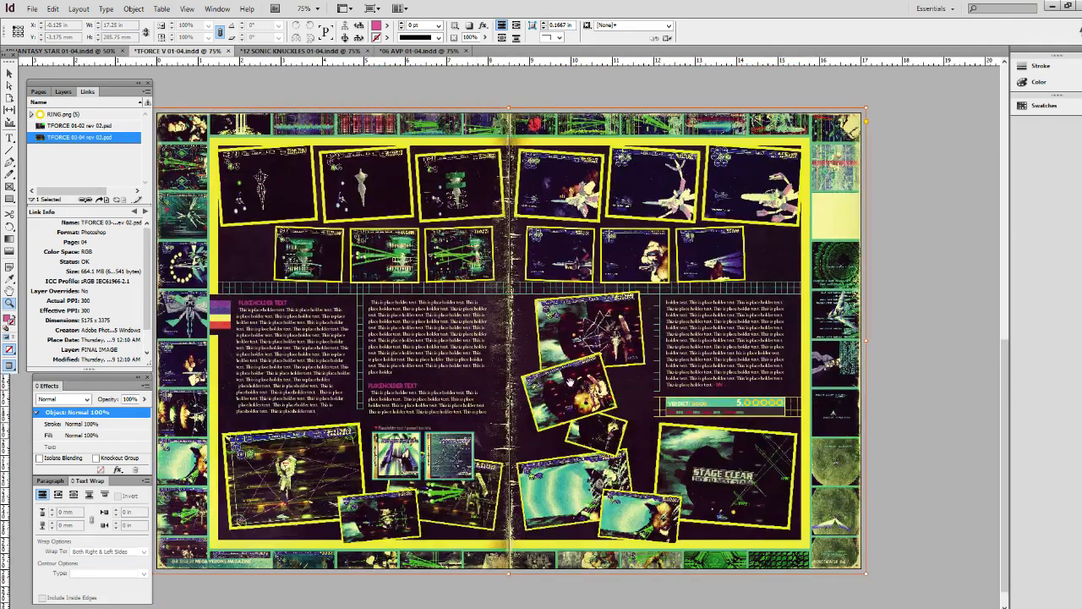
{"action": "left_click_drag", "start_coordinate": [604, 406], "coordinate": [650, 382]}
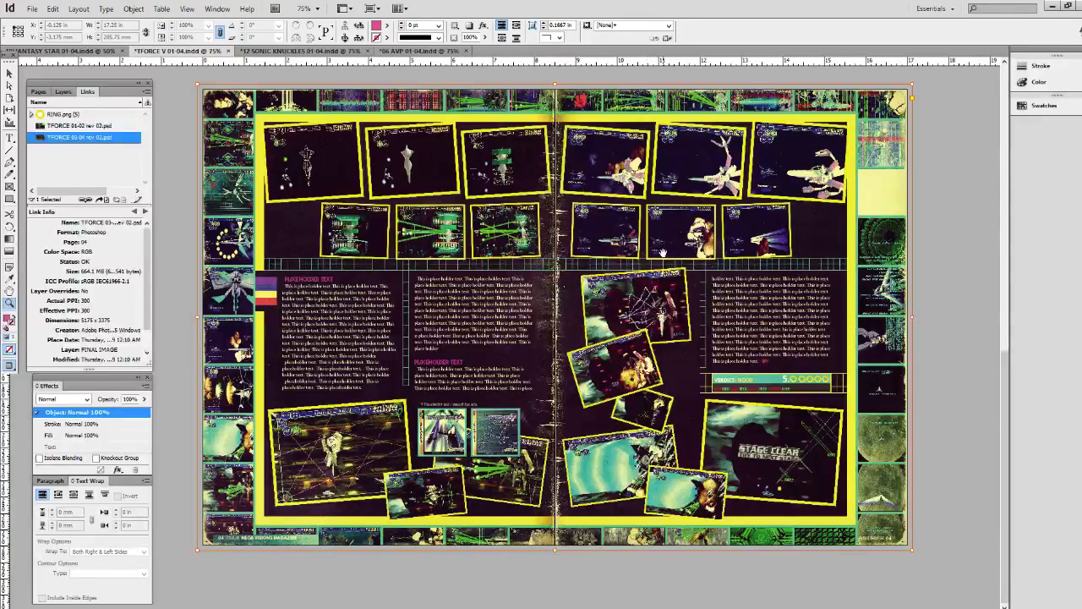
{"action": "scroll", "coordinate": [677, 170], "scroll_direction": "up", "scroll_amount": 6}
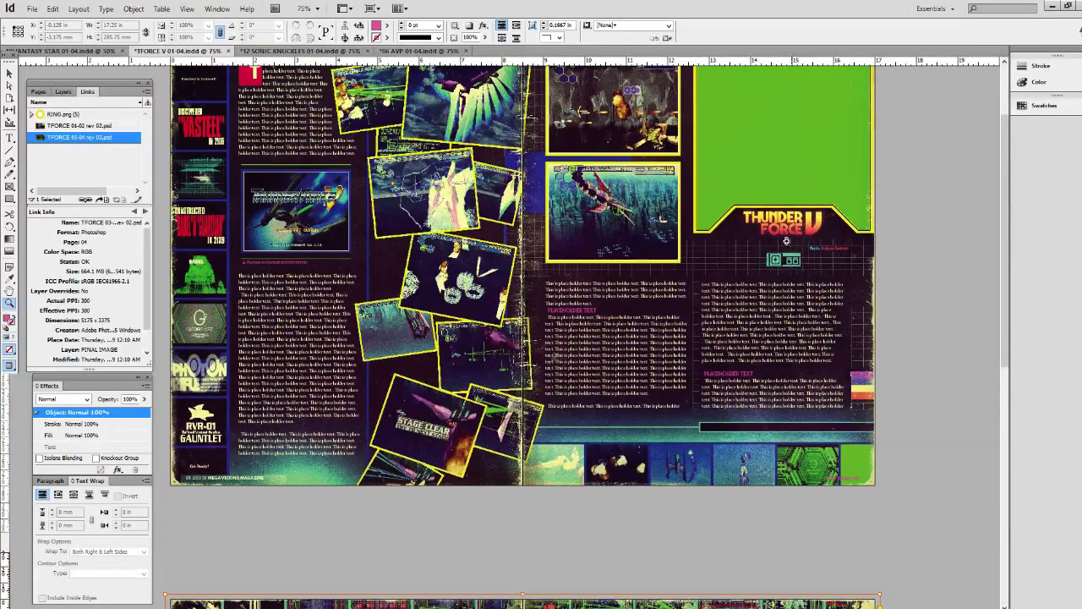
{"action": "left_click_drag", "start_coordinate": [559, 198], "coordinate": [570, 230]}
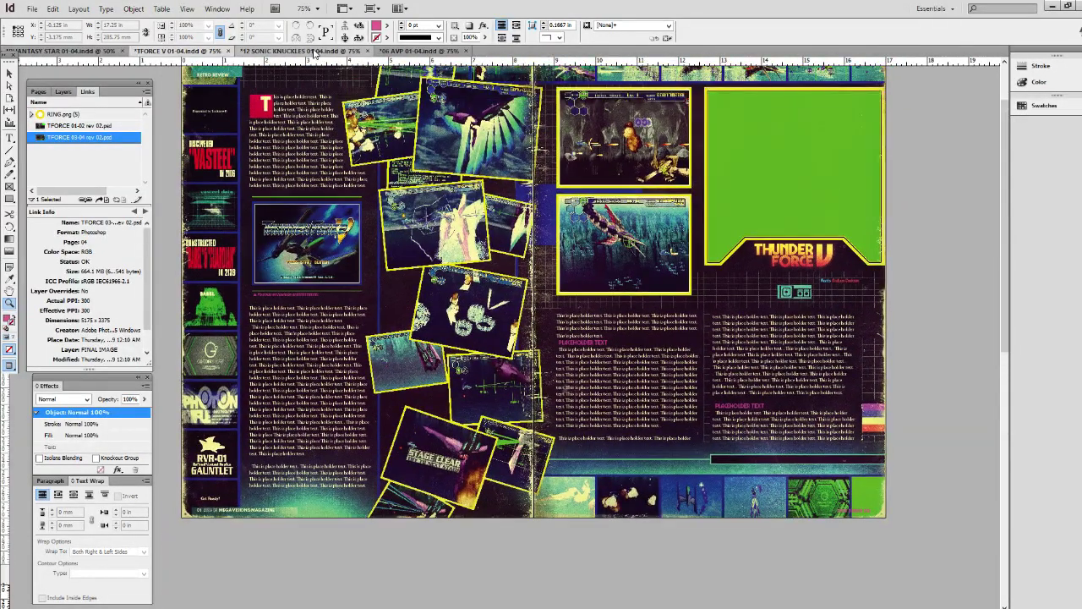
Step: Switch to 12 SONIC KNUCKLES 01-04.indd and look from the first spread down to the second spread's character illustration
{"action": "left_click", "coordinate": [314, 52]}
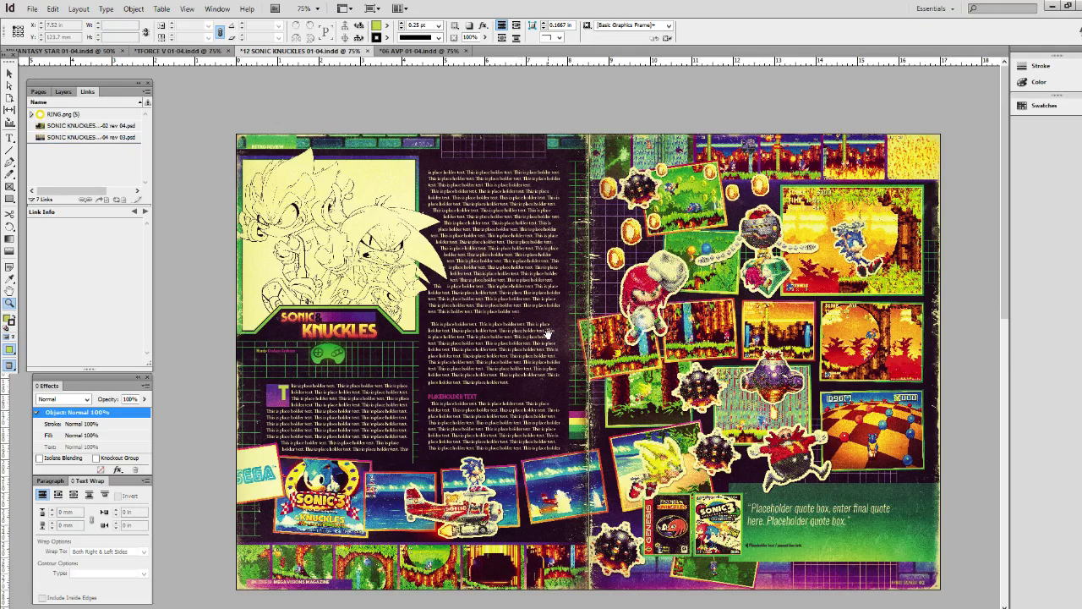
{"action": "left_click_drag", "start_coordinate": [546, 333], "coordinate": [535, 291]}
{"action": "scroll", "coordinate": [542, 296], "scroll_direction": "down", "scroll_amount": 8}
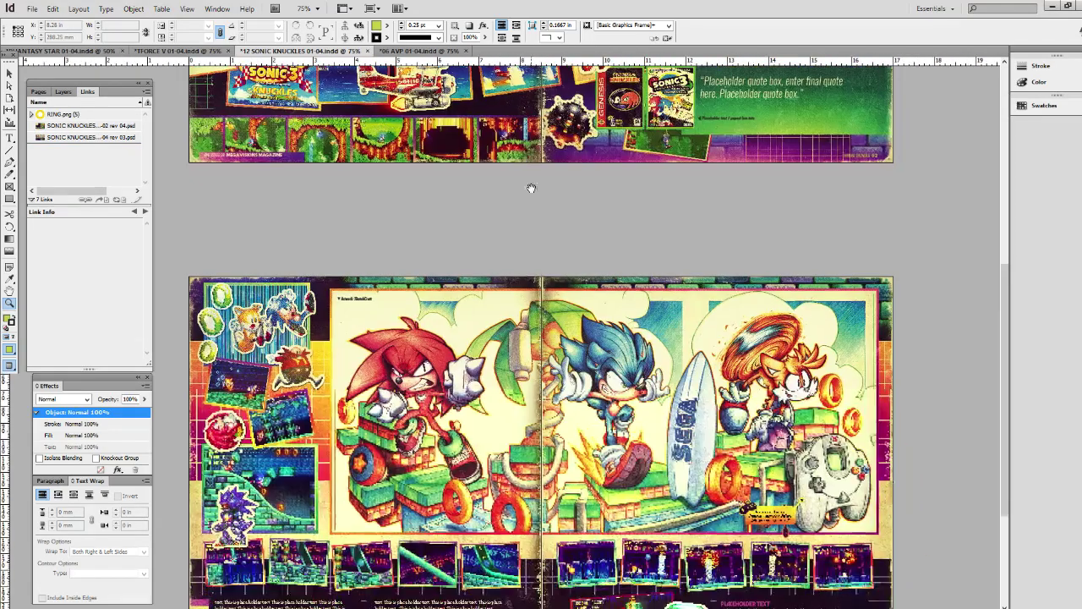
Step: Switch to 06 AVP 01-04.indd and compare its second spread with the opening Aliens vs Predator spread
{"action": "left_click", "coordinate": [448, 51]}
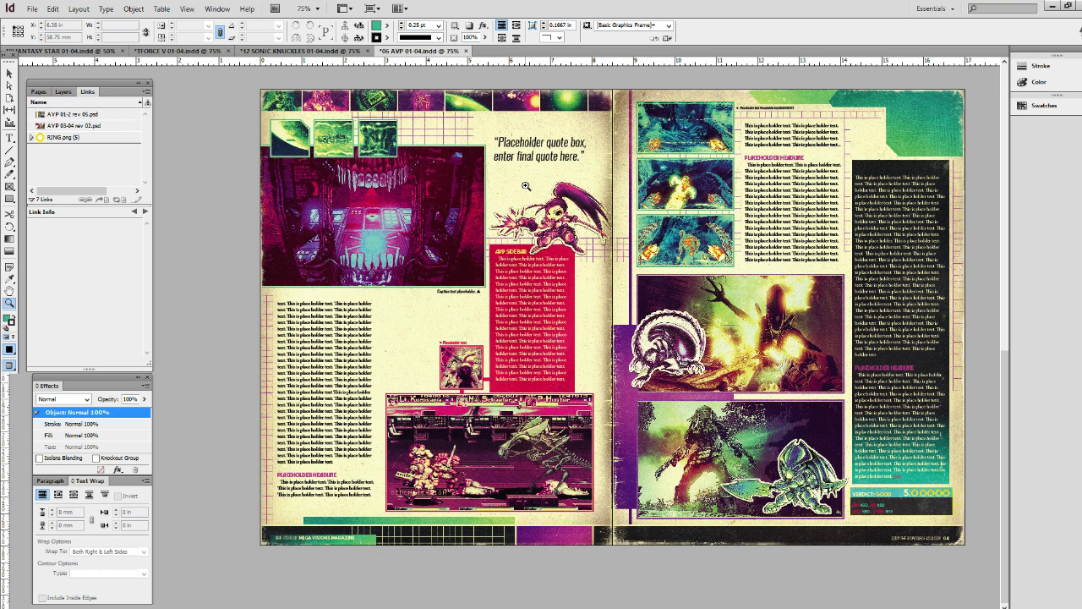
{"action": "scroll", "coordinate": [526, 185], "scroll_direction": "up", "scroll_amount": 10}
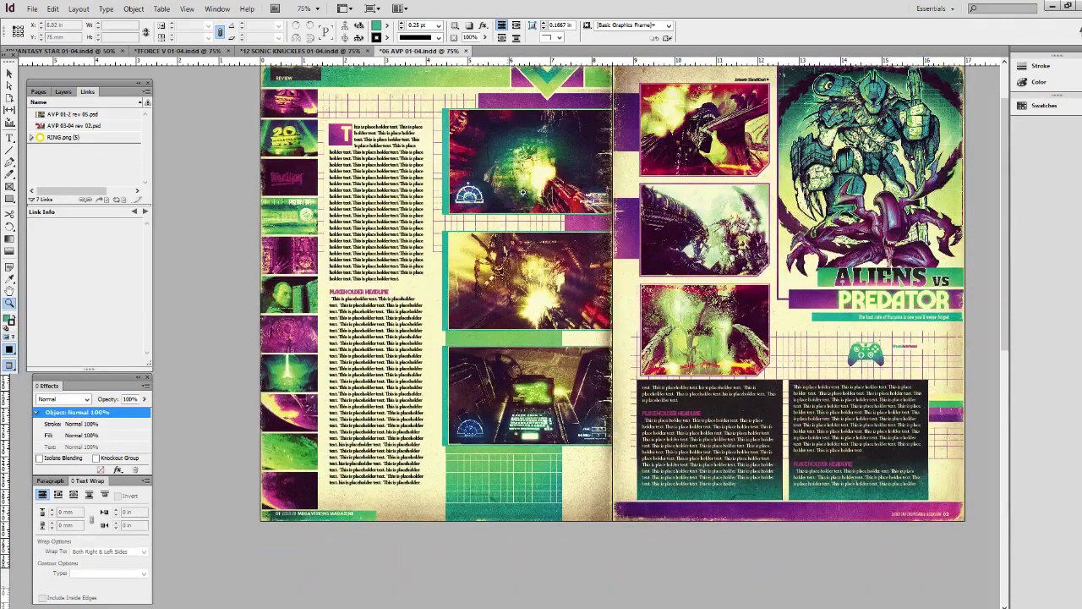
{"action": "left_click_drag", "start_coordinate": [697, 206], "coordinate": [638, 254]}
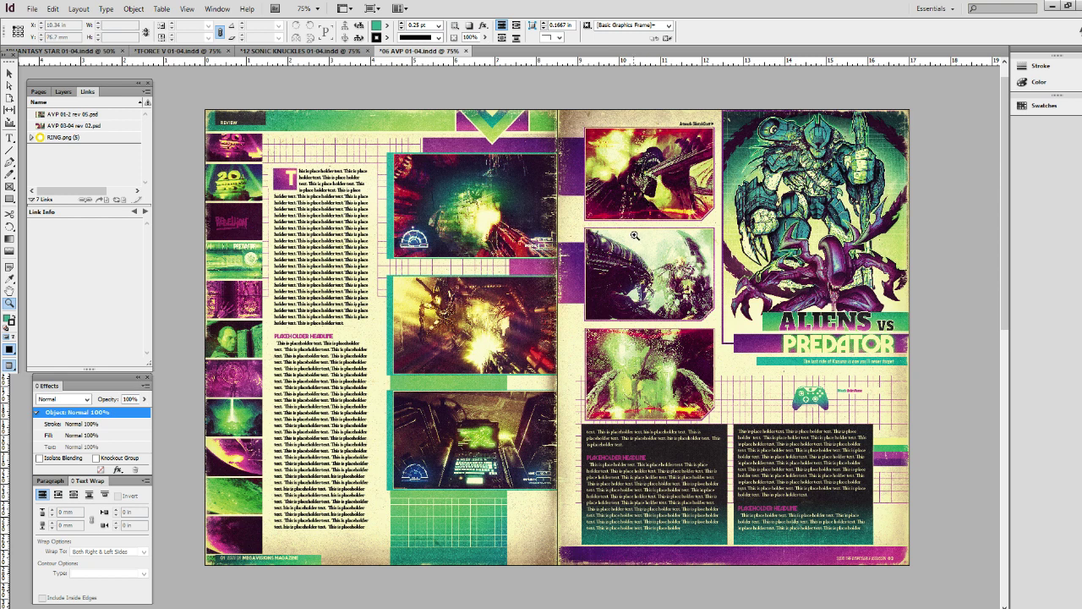
{"action": "scroll", "coordinate": [634, 236], "scroll_direction": "down", "scroll_amount": 10}
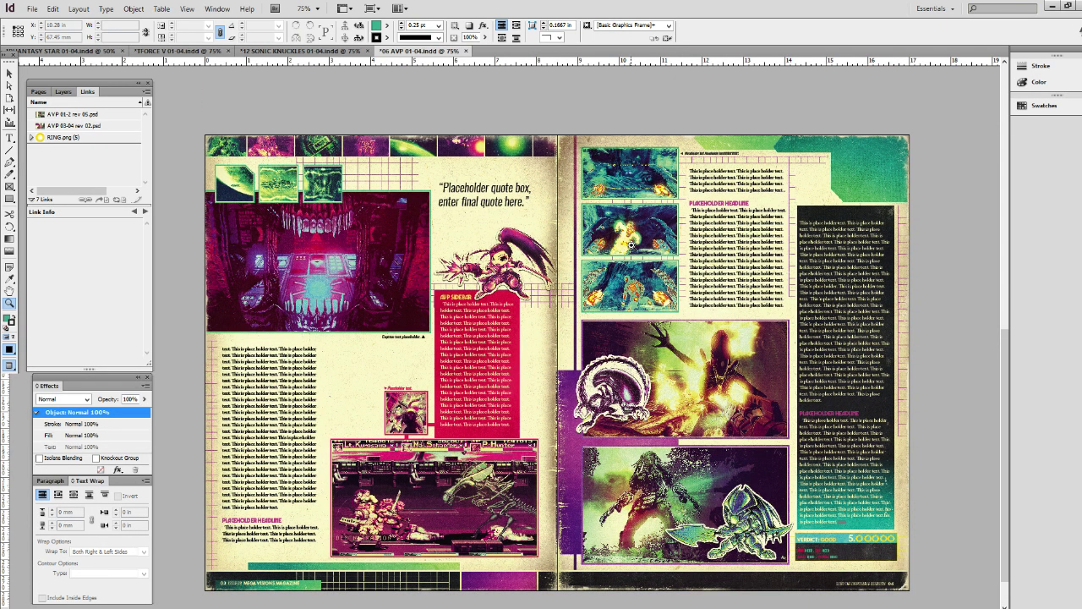
{"action": "scroll", "coordinate": [631, 244], "scroll_direction": "down", "scroll_amount": 1}
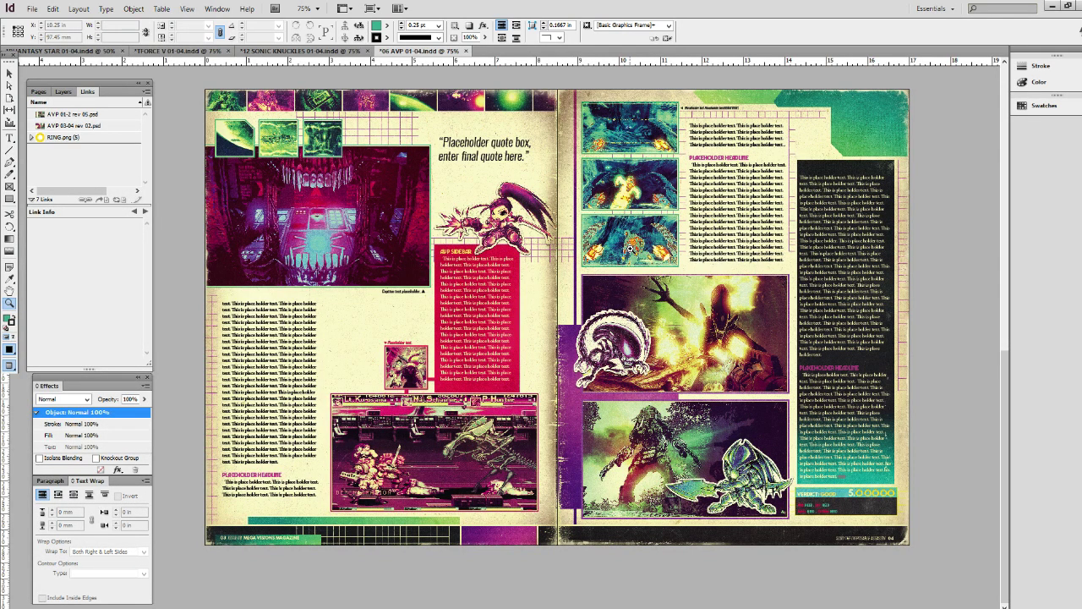
{"action": "scroll", "coordinate": [628, 247], "scroll_direction": "up", "scroll_amount": 12}
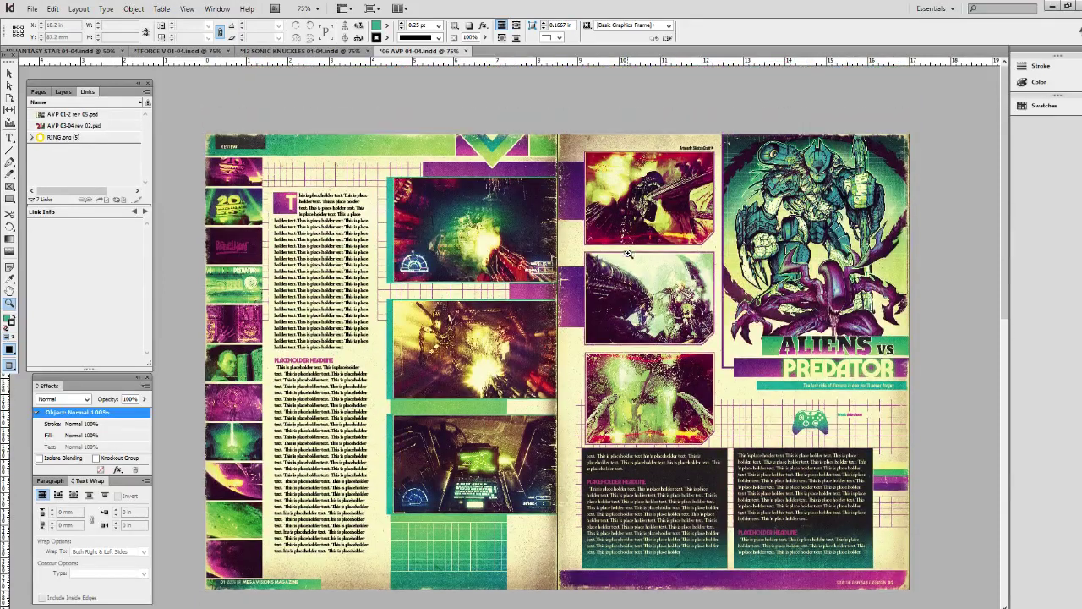
{"action": "scroll", "coordinate": [627, 258], "scroll_direction": "down", "scroll_amount": 1}
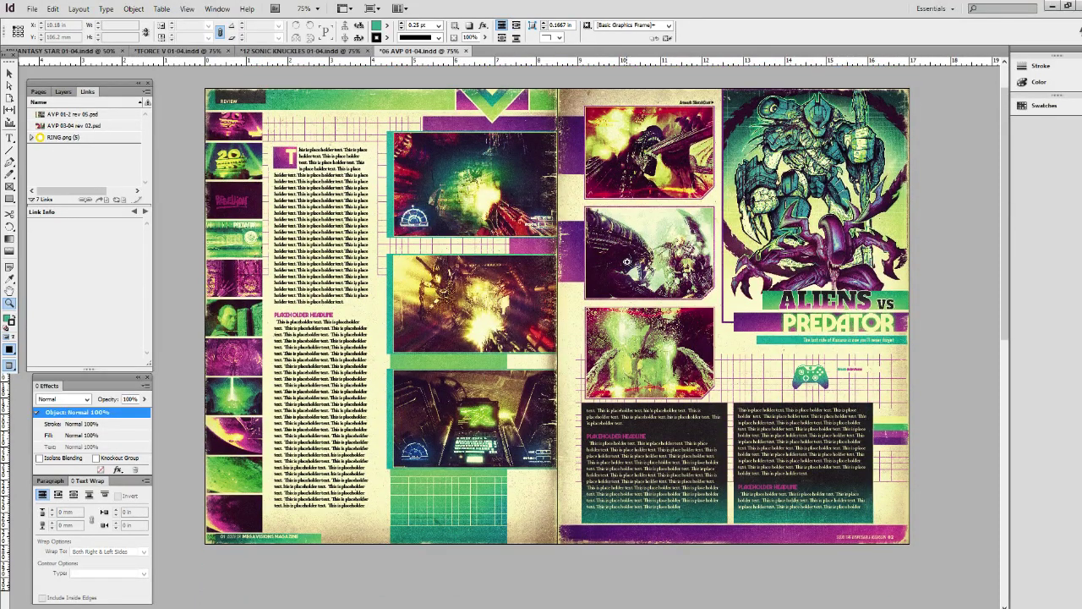